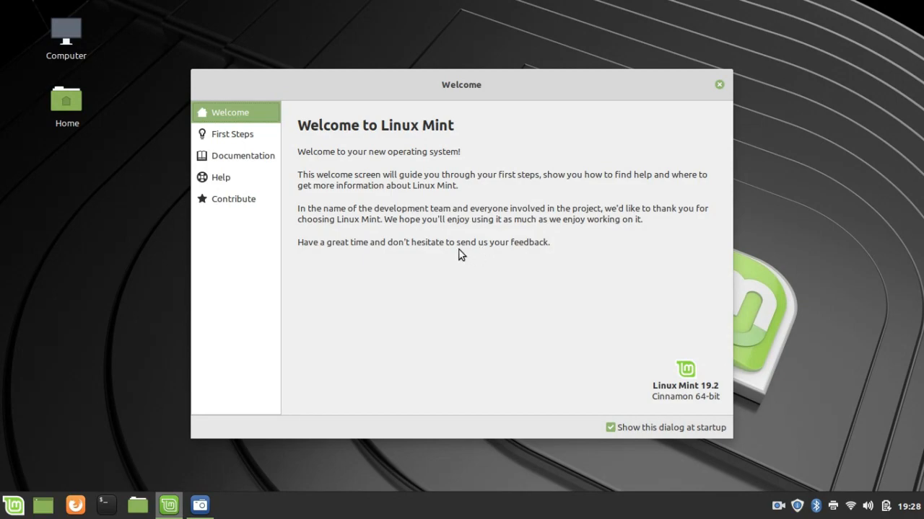
# - Review the First Steps section of the Welcome window, from System Snapshots through Desktop Layout to Firewall
pyautogui.click(226, 137)
pyautogui.scroll(-2, 593, 281)
pyautogui.scroll(2, 598, 278)
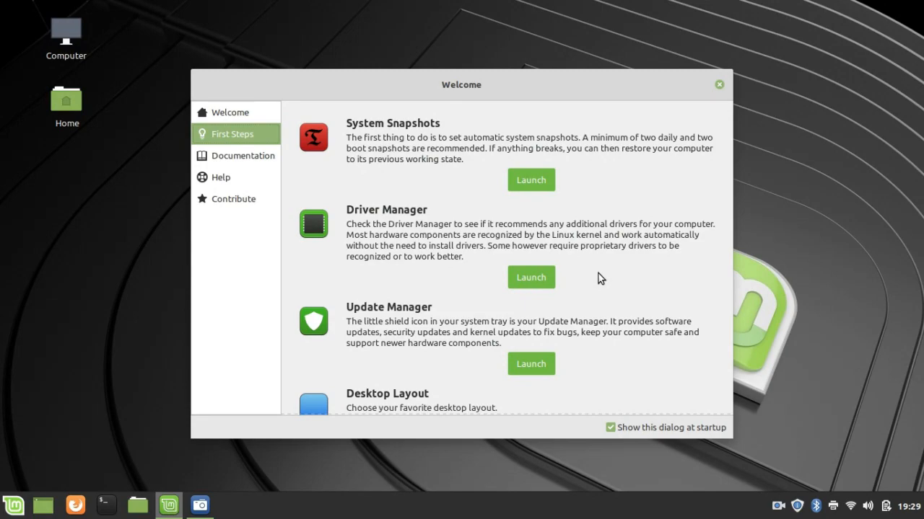
pyautogui.scroll(-5, 597, 278)
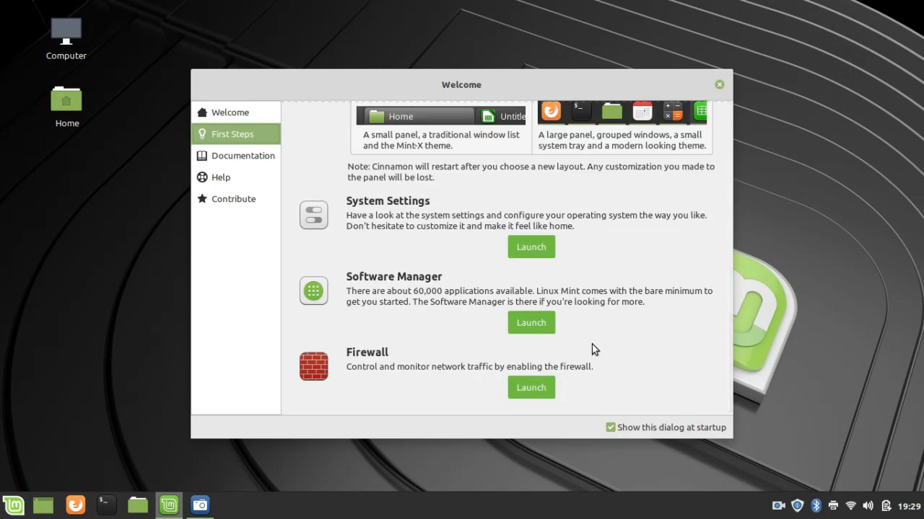
pyautogui.scroll(6, 592, 344)
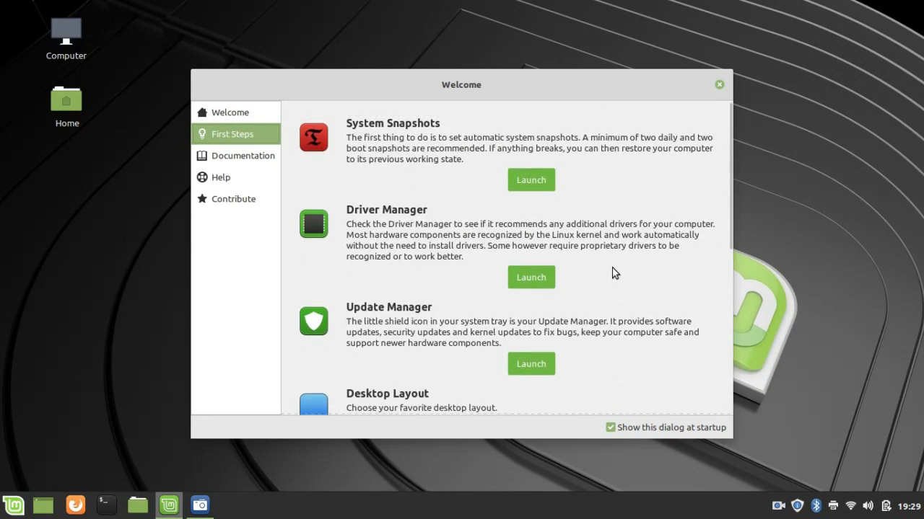
pyautogui.scroll(-3, 339, 241)
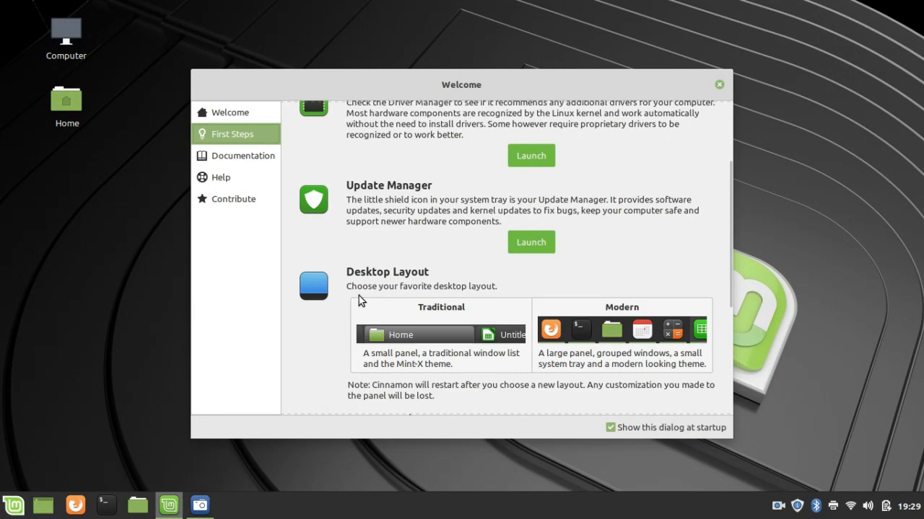
pyautogui.scroll(3, 358, 295)
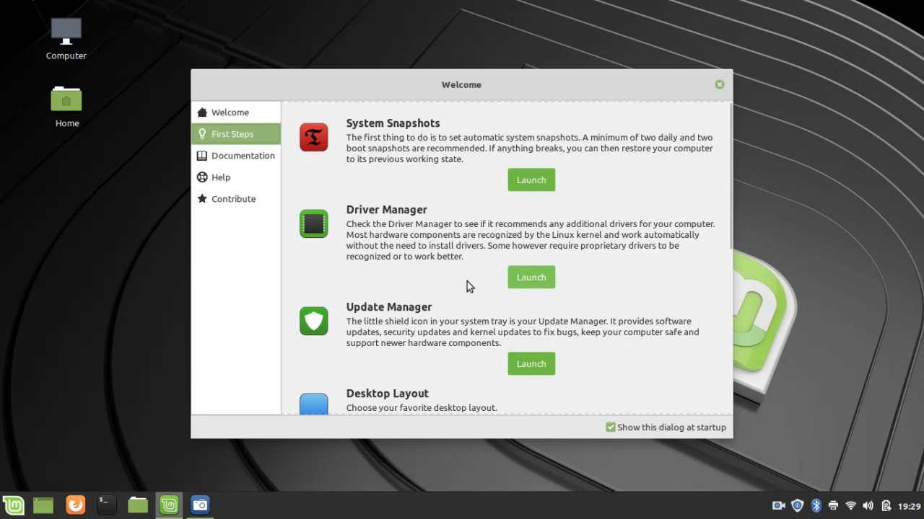
pyautogui.scroll(-5, 474, 303)
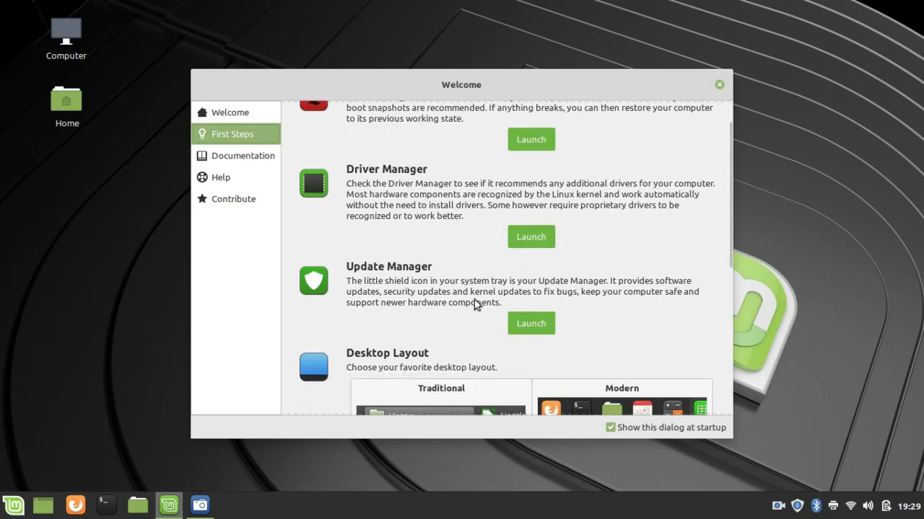
pyautogui.scroll(-3, 474, 306)
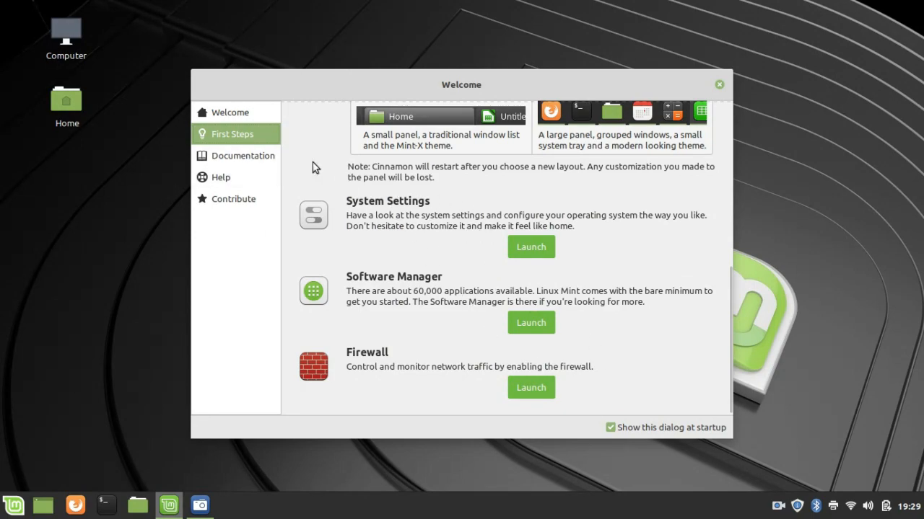
# - Launch the Linux Mint documentation page from the Documentation section, look through the available guides, and close the browser
pyautogui.click(250, 158)
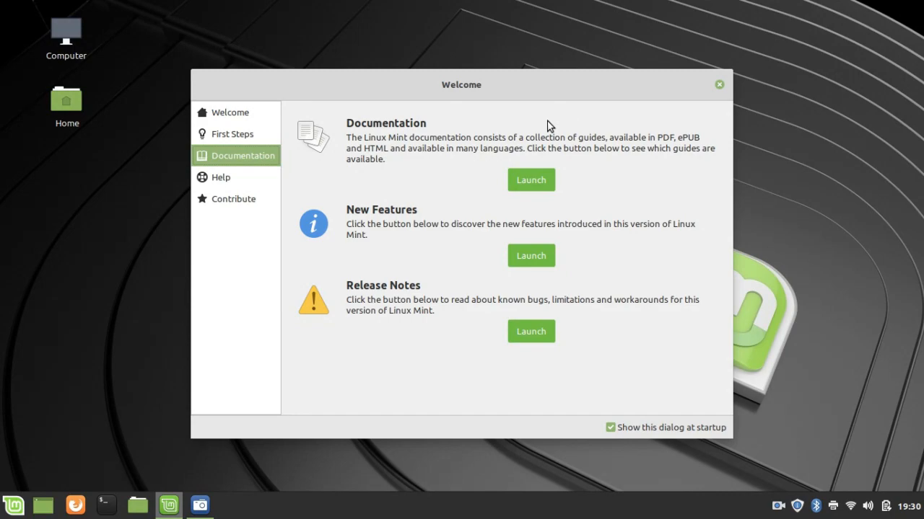
pyautogui.click(540, 182)
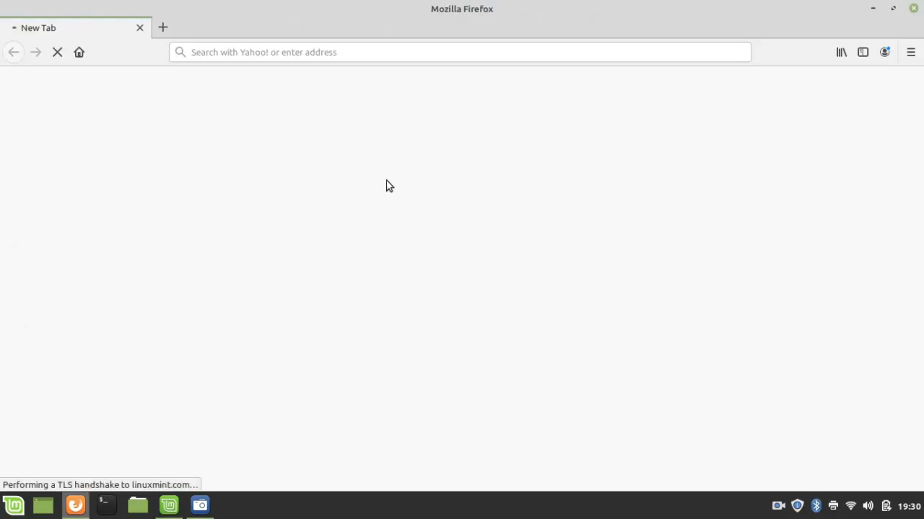
pyautogui.scroll(-3, 420, 208)
pyautogui.scroll(-10, 420, 208)
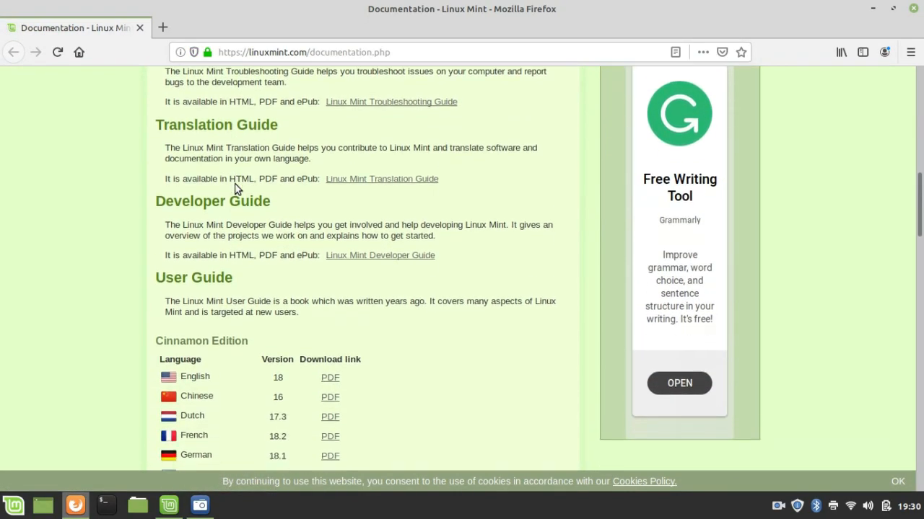
pyautogui.scroll(-5, 373, 291)
pyautogui.click(913, 7)
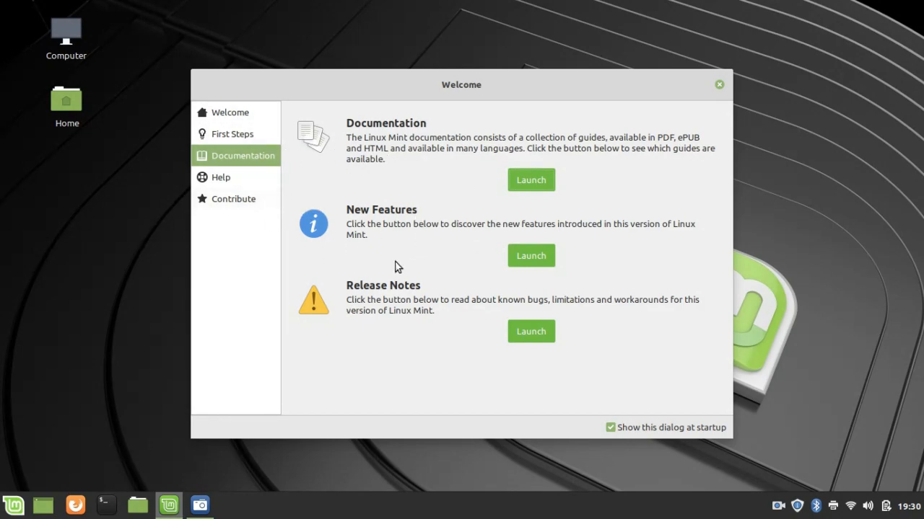
# - Launch the New Features page, read through the Linux Mint 19.2 changes down to Pinning files, and close the browser
pyautogui.click(544, 262)
pyautogui.scroll(-15, 388, 289)
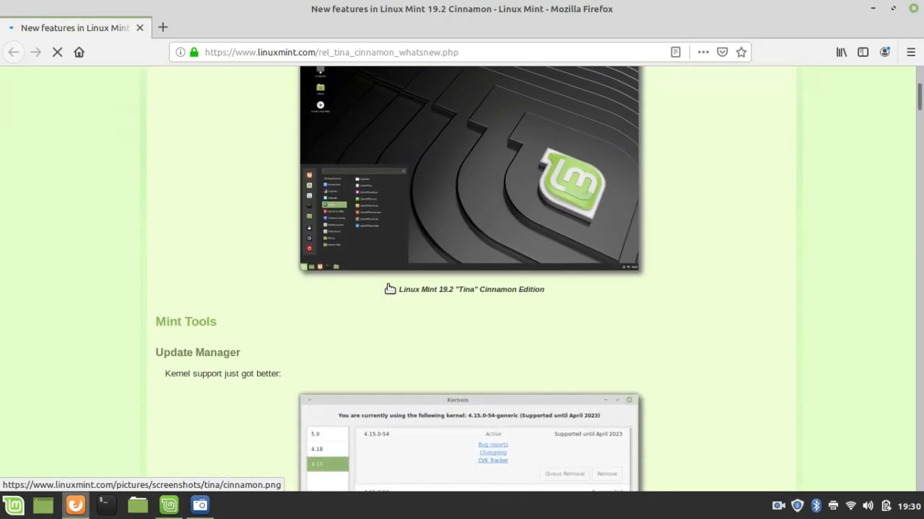
pyautogui.scroll(-10, 390, 288)
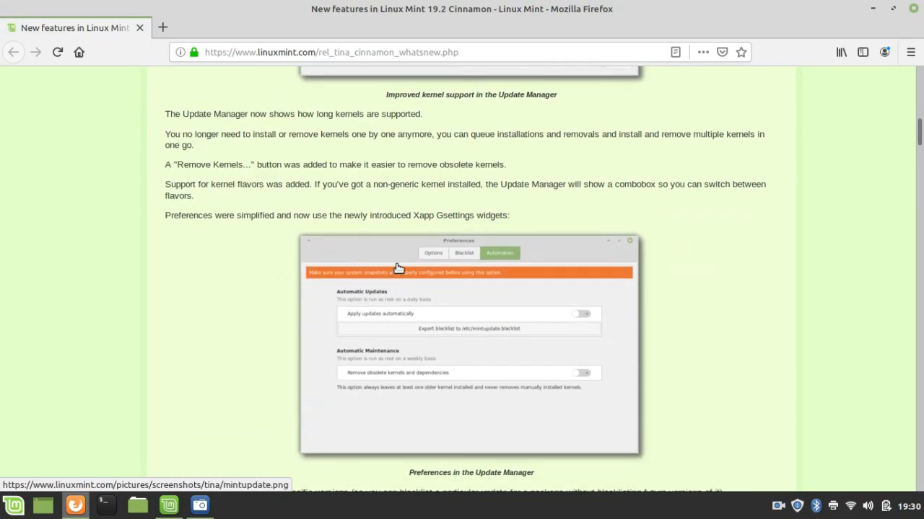
pyautogui.scroll(1, 397, 265)
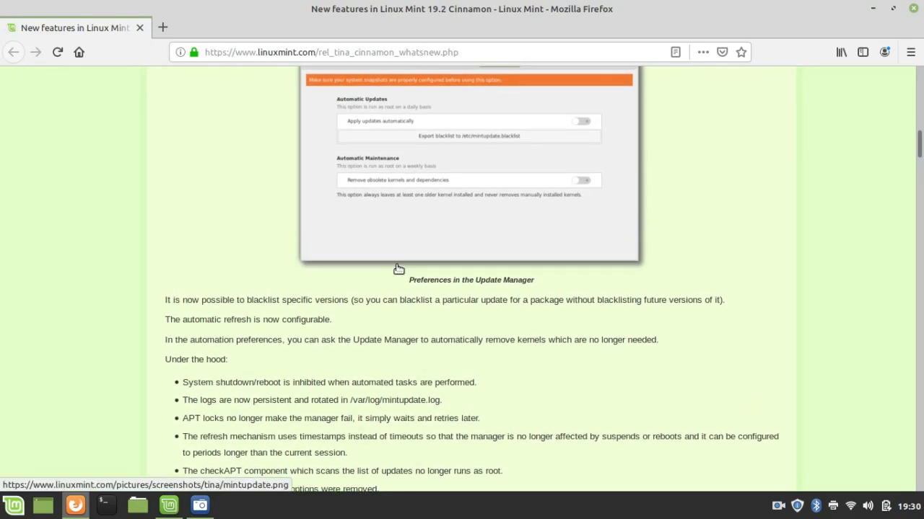
pyautogui.scroll(-10, 398, 268)
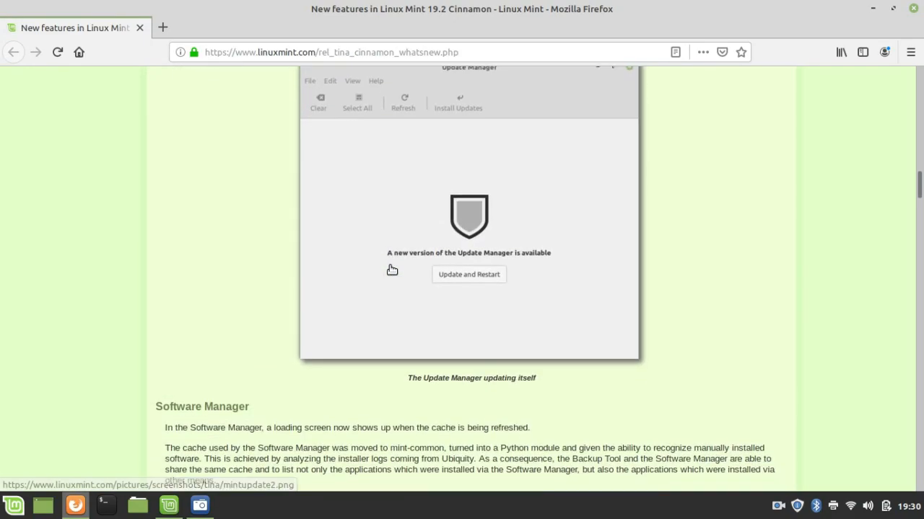
pyautogui.scroll(-10, 395, 238)
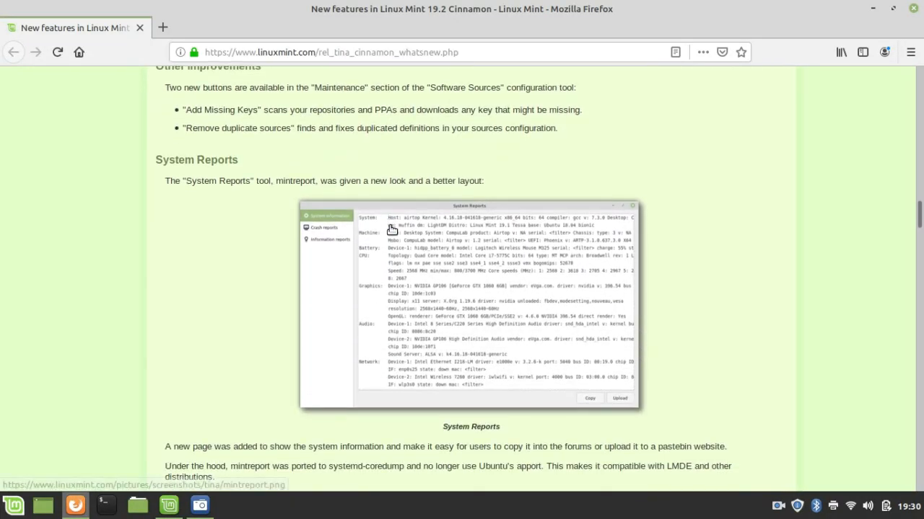
pyautogui.scroll(-14, 389, 225)
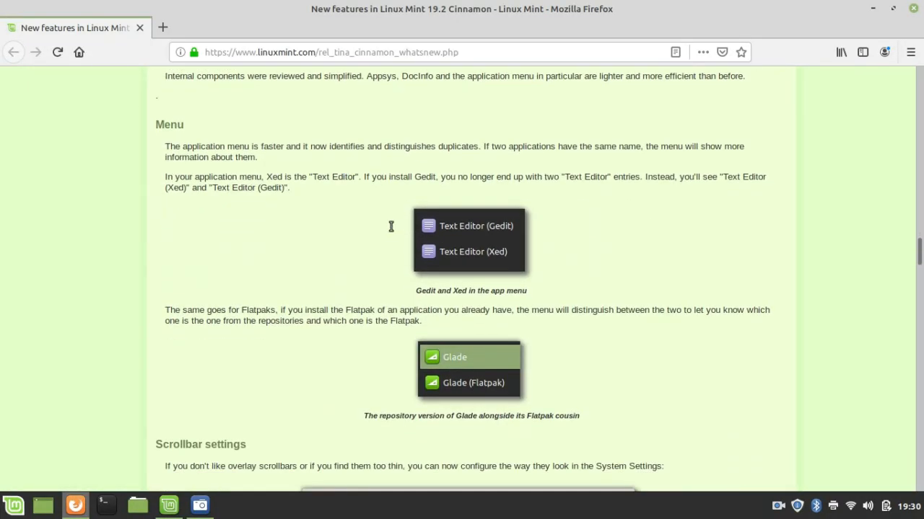
pyautogui.scroll(-3, 389, 231)
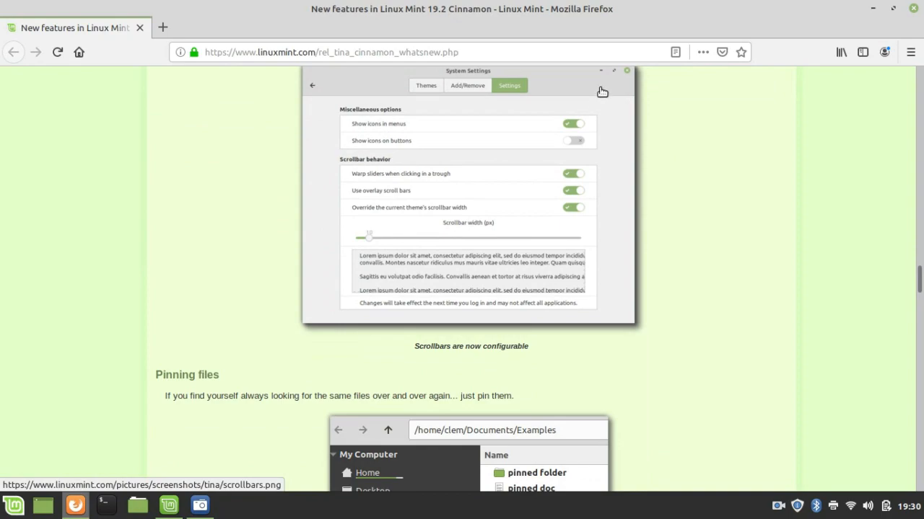
pyautogui.scroll(-4, 601, 92)
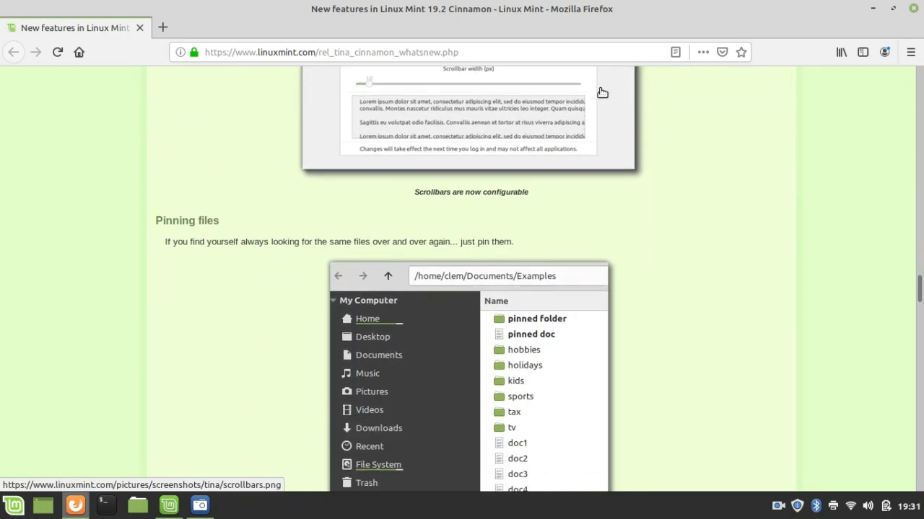
pyautogui.click(913, 8)
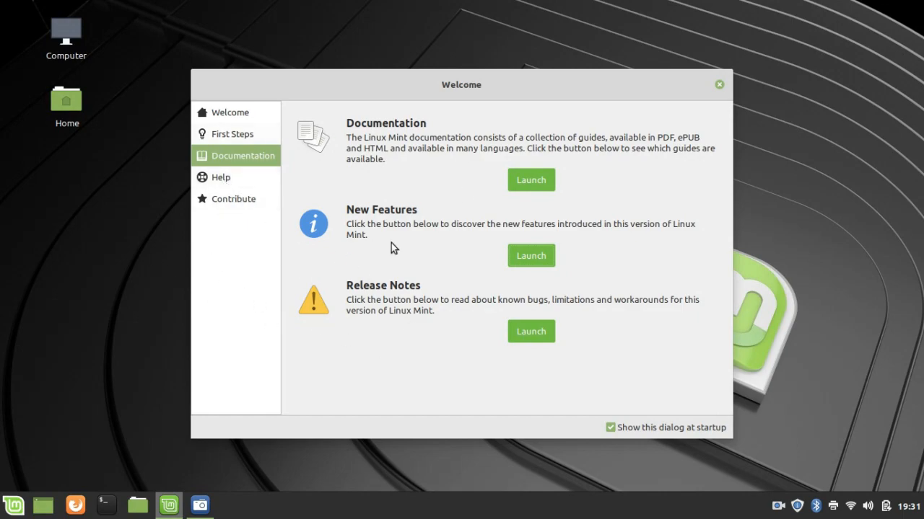
# - View the Help and Contribute sections of the Welcome window, and close the window
pyautogui.click(202, 178)
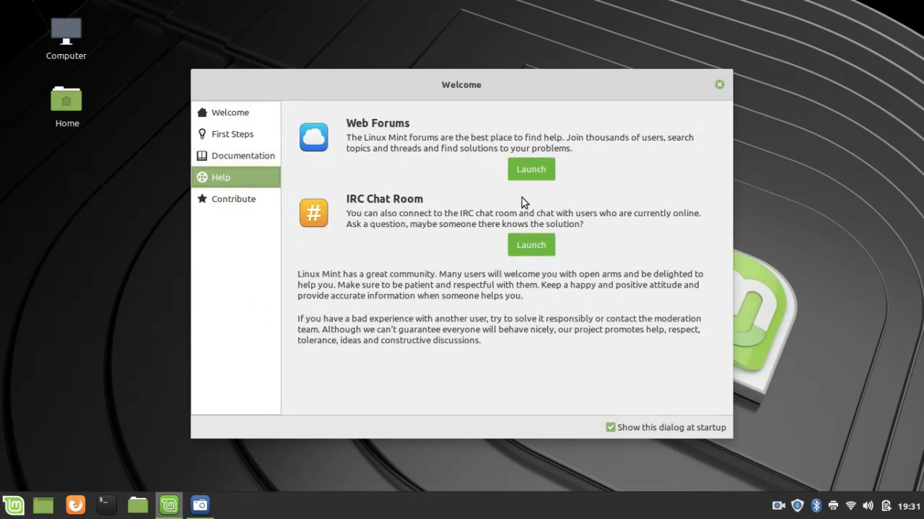
pyautogui.click(229, 198)
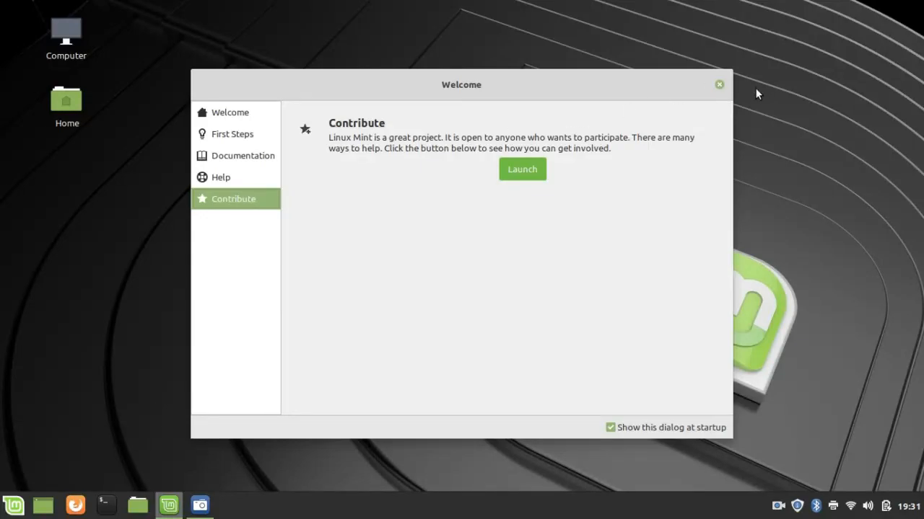
pyautogui.click(719, 85)
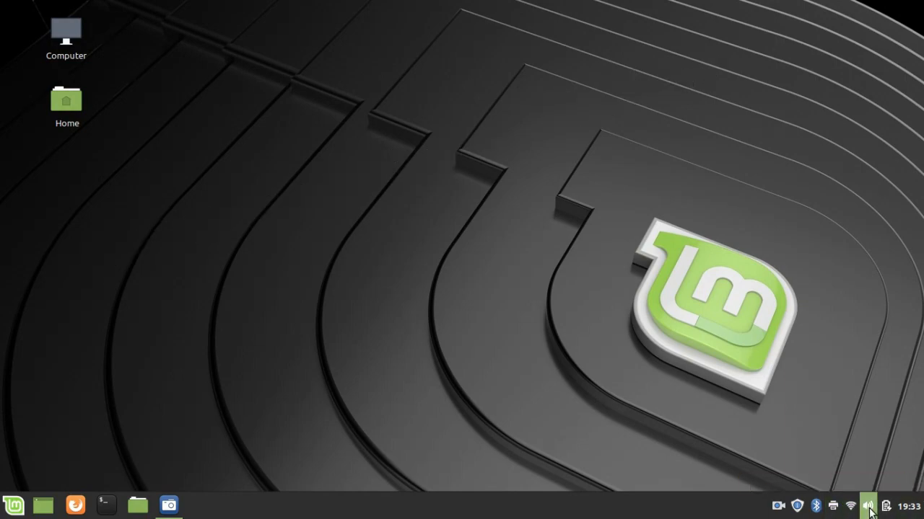
# - View the calendar attached to the desktop clock and dismiss it
pyautogui.click(908, 506)
pyautogui.click(664, 397)
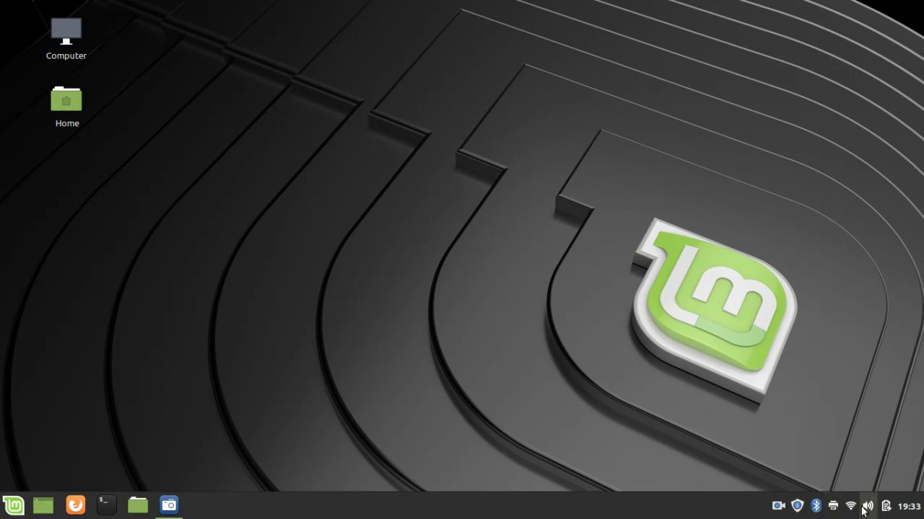
pyautogui.click(908, 507)
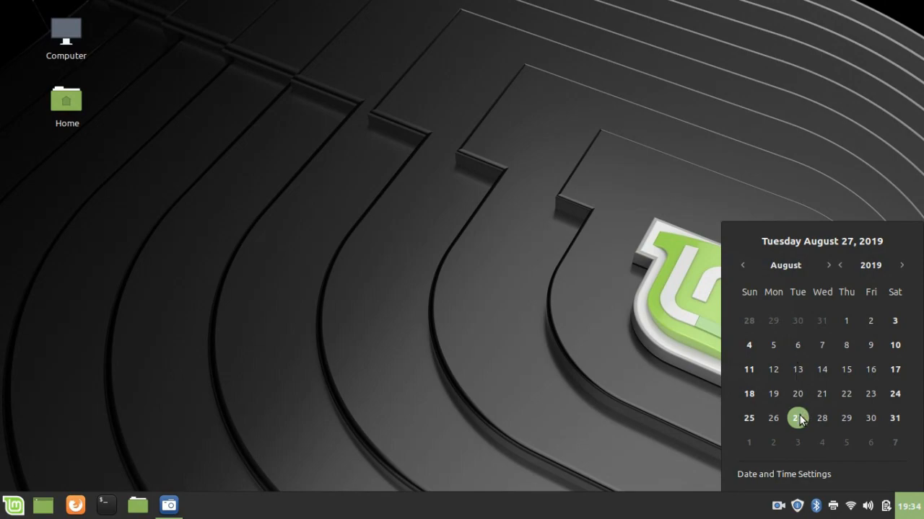
pyautogui.click(681, 295)
# - Open Date and Time Settings from the clock's calendar and maximize its window
pyautogui.click(910, 507)
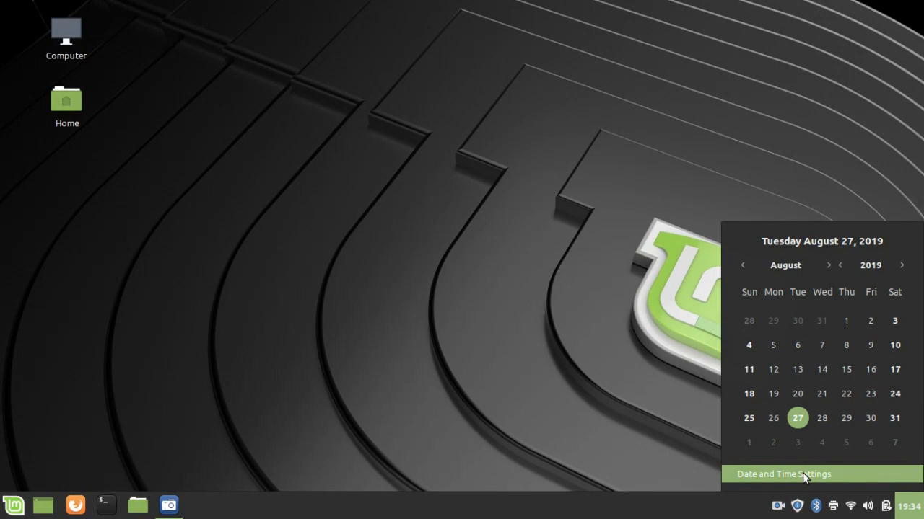
pyautogui.click(867, 475)
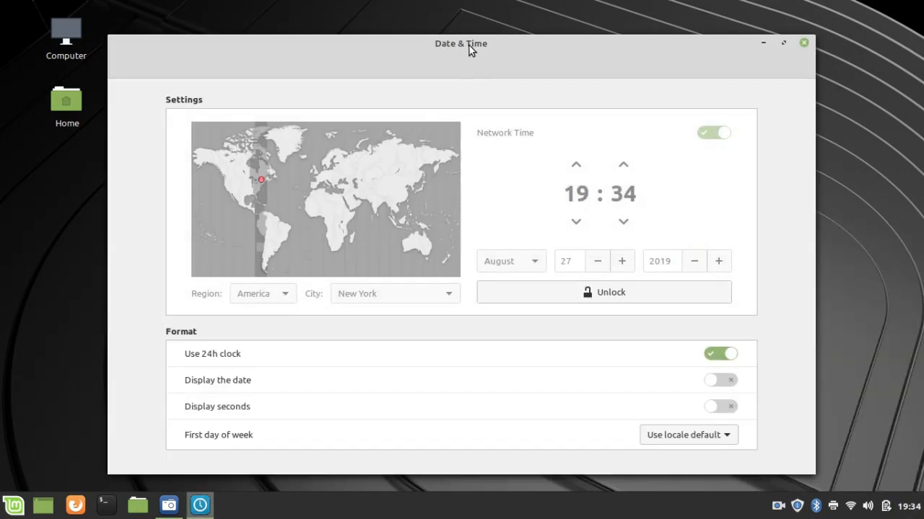
pyautogui.doubleClick(469, 45)
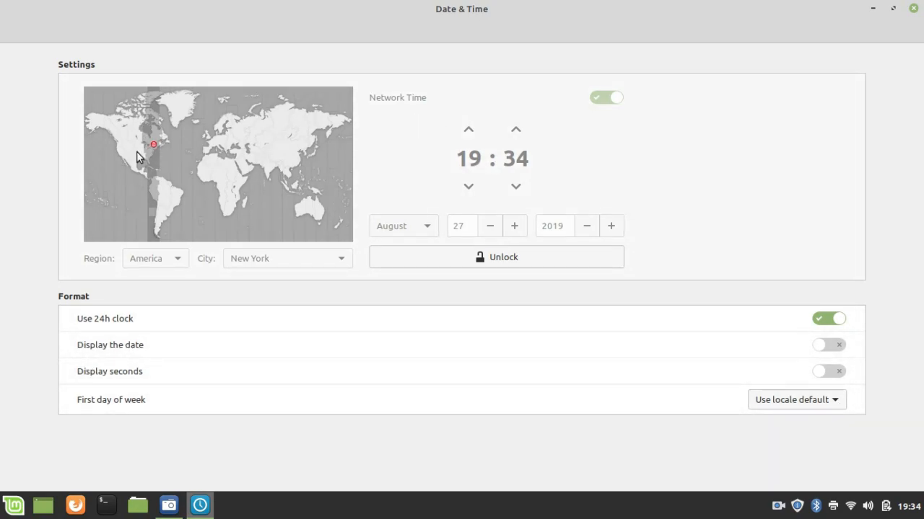
# - Try to unlock the date and time settings with the account password, cancel the authentication, and close the Date & Time window
pyautogui.click(476, 260)
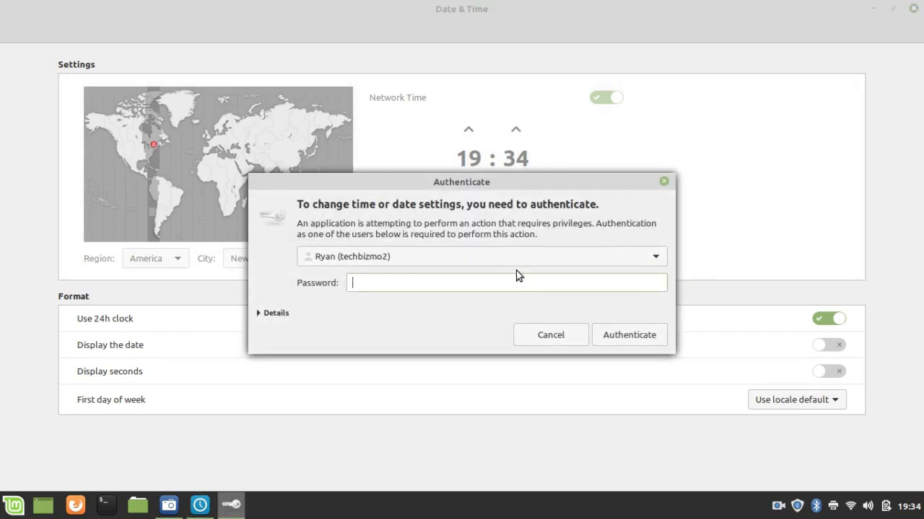
pyautogui.write('********')
pyautogui.press('Return')
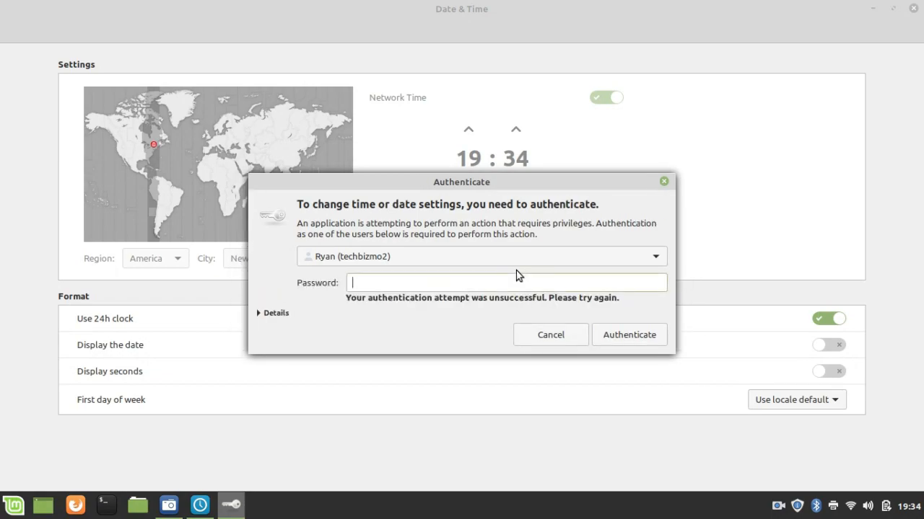
pyautogui.write('********')
pyautogui.press('Return')
pyautogui.write('****')
pyautogui.press('Return')
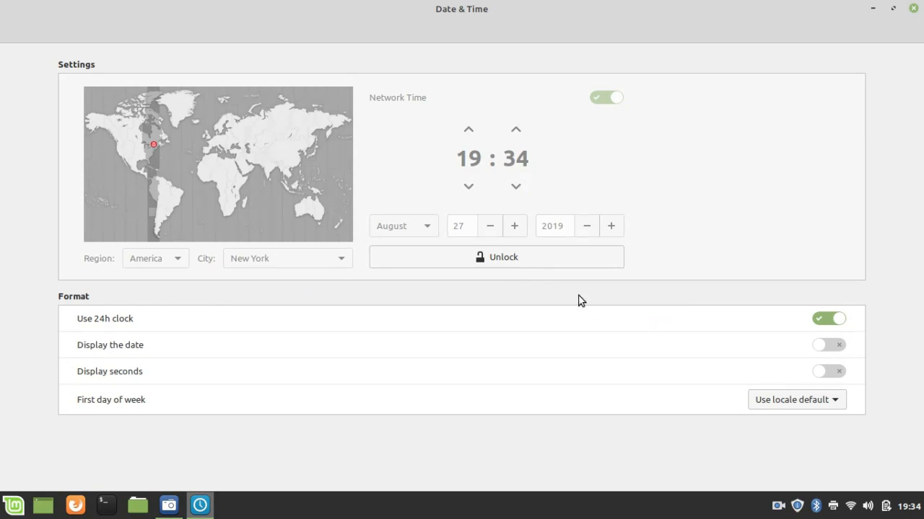
pyautogui.click(571, 260)
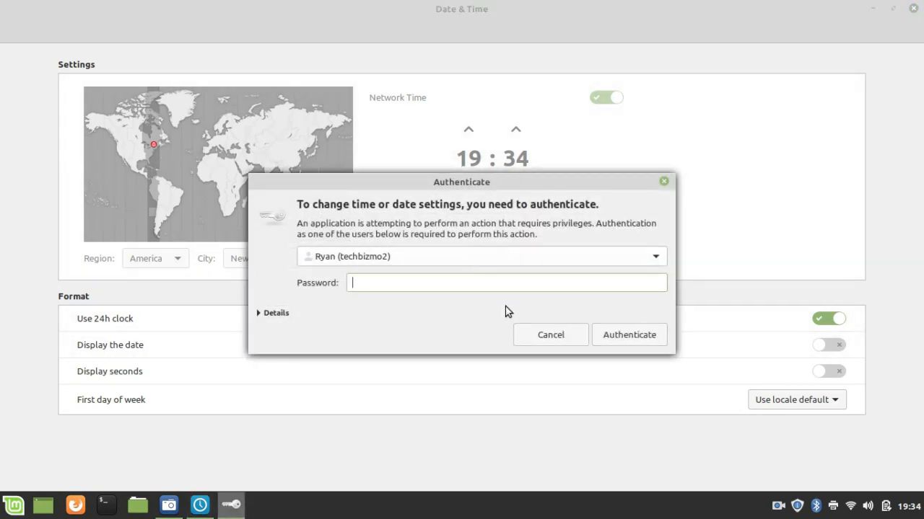
pyautogui.click(542, 339)
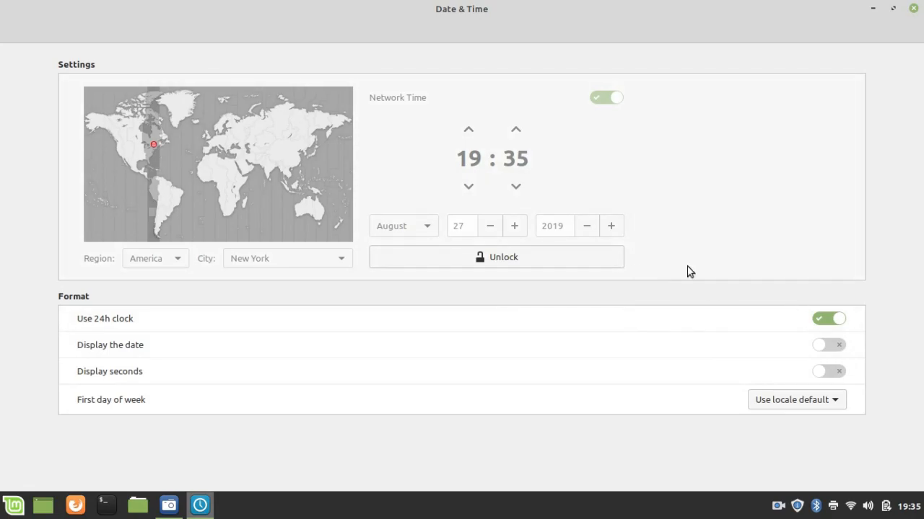
pyautogui.hotkey('alt', 'F4')
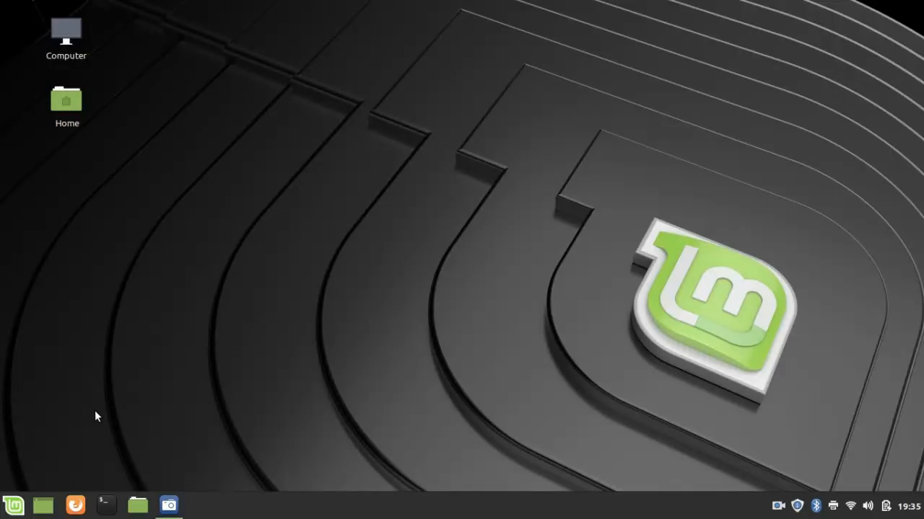
# - Open the application menu and skim its categories, including Office, Sound & Video, Recent Files and Accessories
pyautogui.click(3, 504)
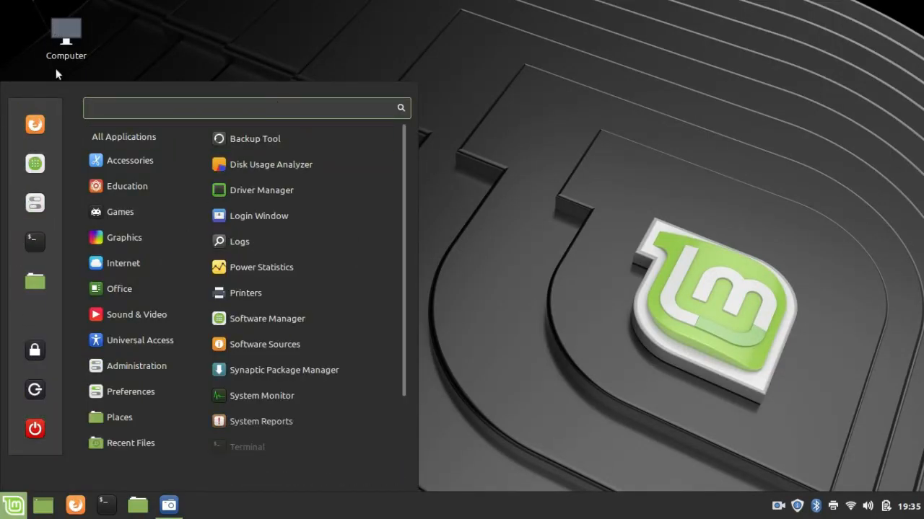
pyautogui.moveTo(120, 289)
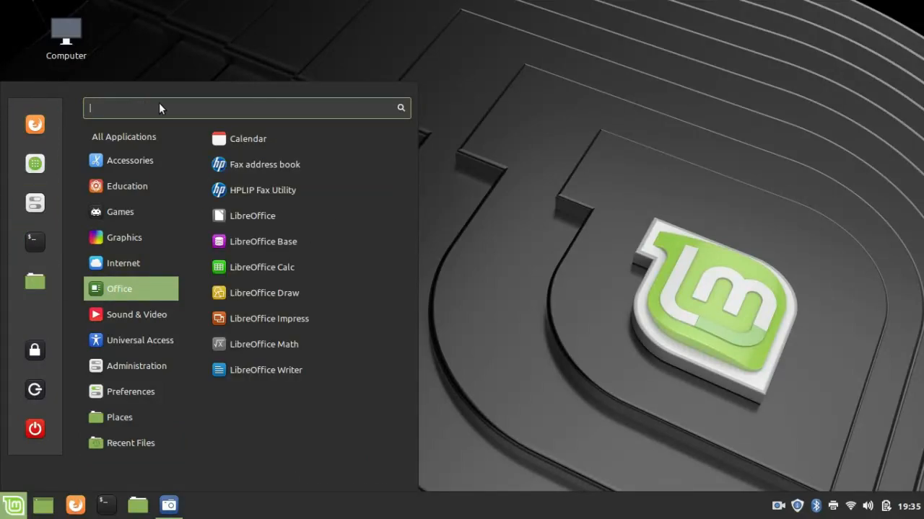
pyautogui.moveTo(124, 237)
pyautogui.moveTo(93, 216)
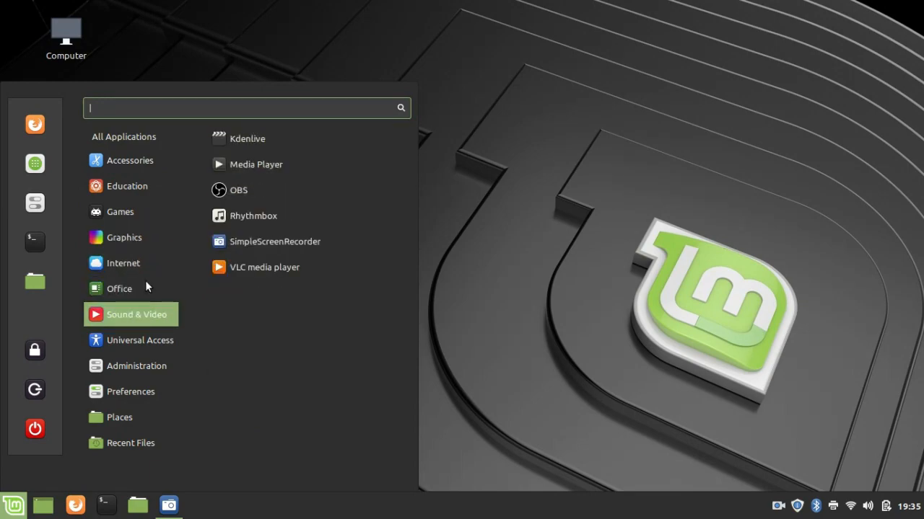
pyautogui.moveTo(128, 340)
pyautogui.moveTo(154, 373)
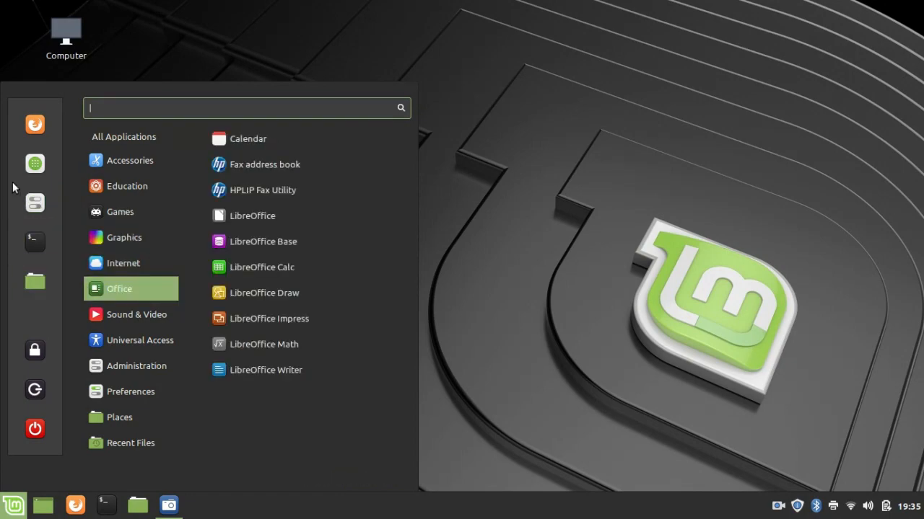
pyautogui.moveTo(128, 442)
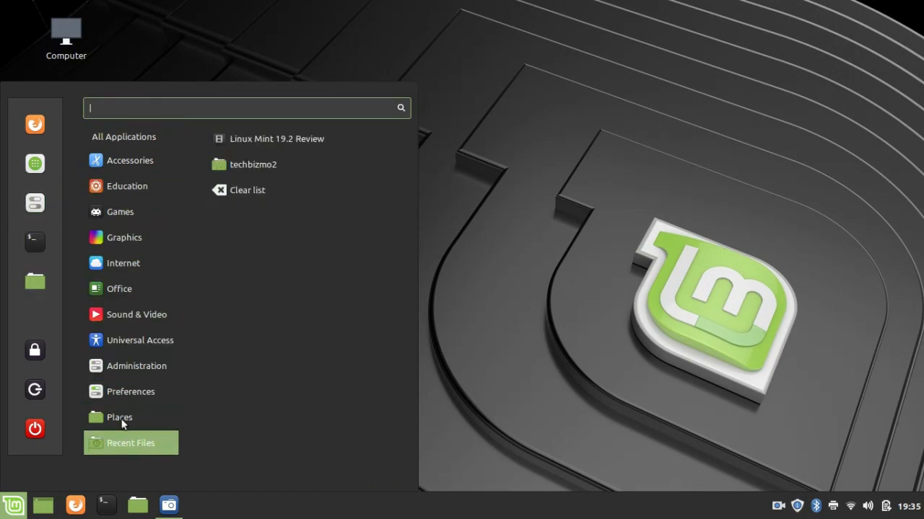
pyautogui.moveTo(113, 160)
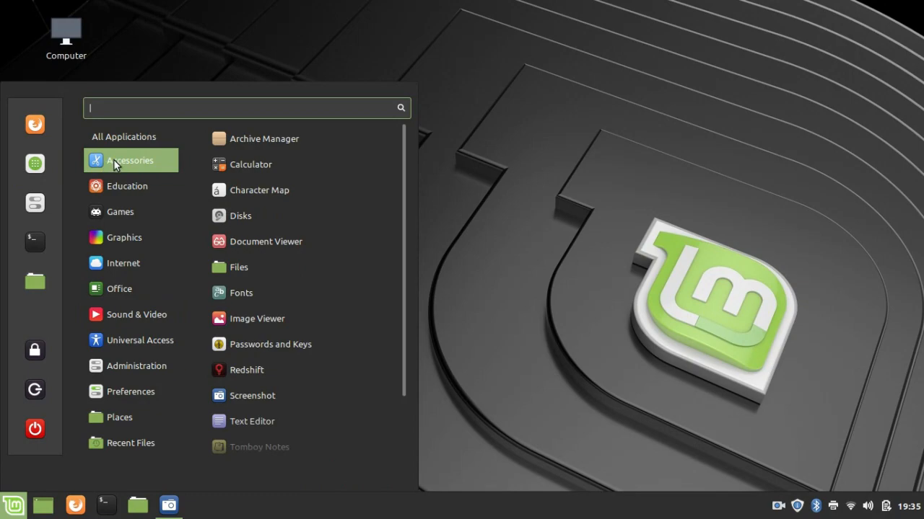
pyautogui.moveTo(160, 287)
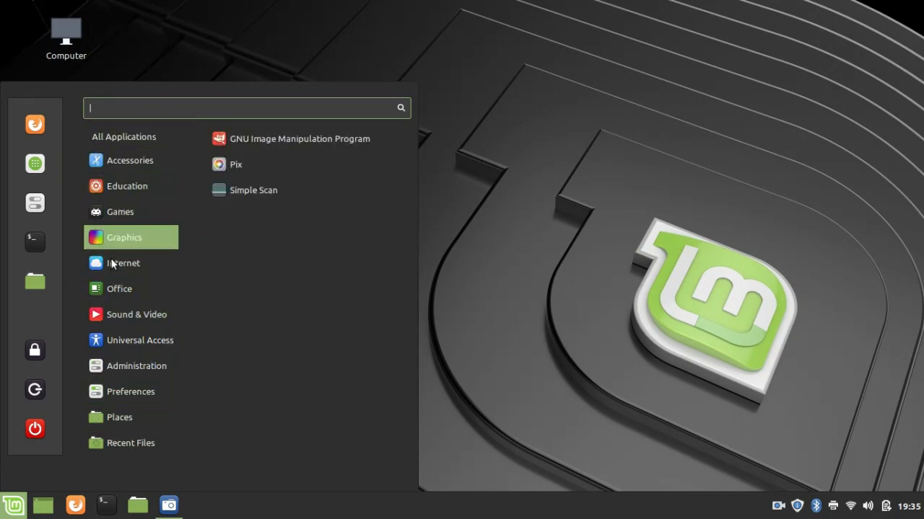
# - Examine the applications listed under Accessories, Education and Games in the application menu
pyautogui.moveTo(139, 168)
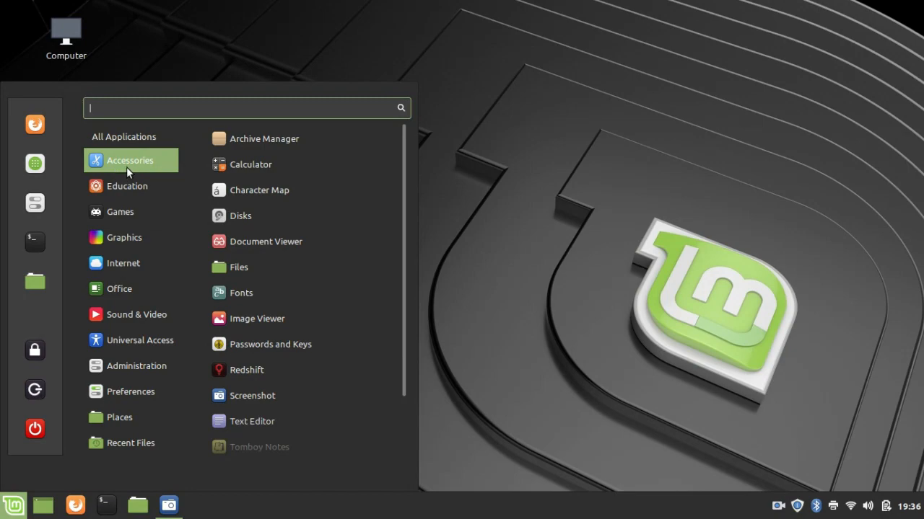
pyautogui.scroll(-2, 320, 197)
pyautogui.scroll(-1, 320, 198)
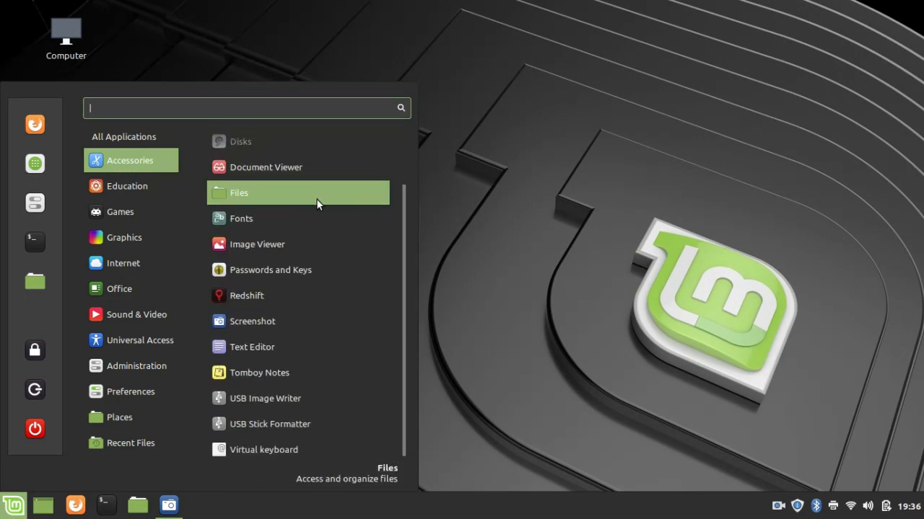
pyautogui.moveTo(137, 186)
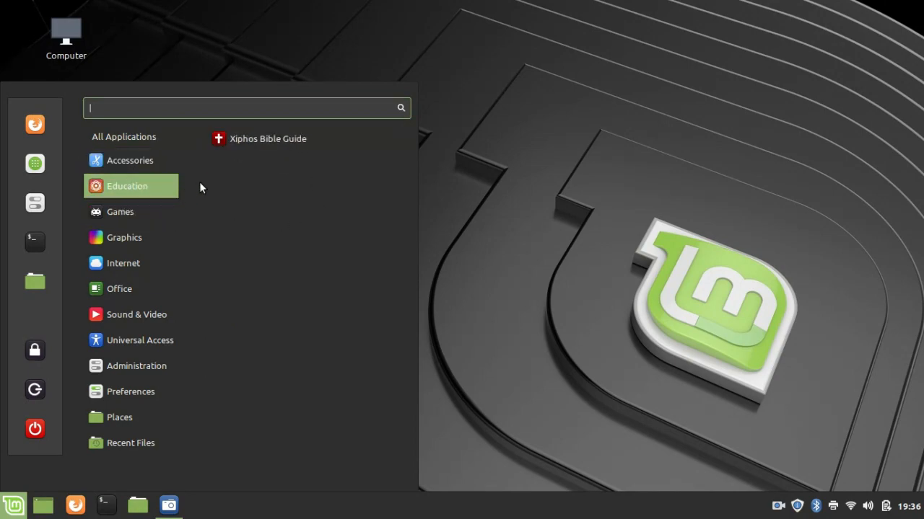
pyautogui.moveTo(137, 160)
pyautogui.moveTo(127, 212)
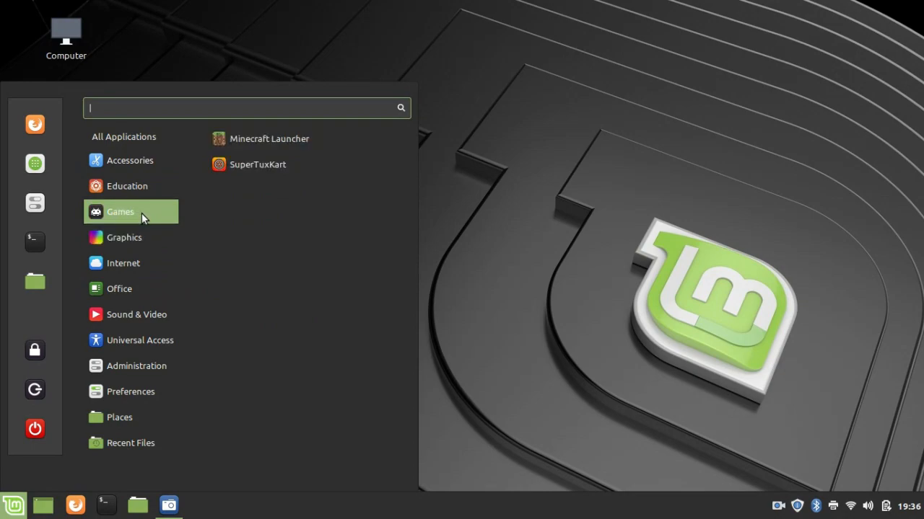
# - View the applications in the Graphics, Internet, Sound & Video and Universal Access categories
pyautogui.moveTo(133, 232)
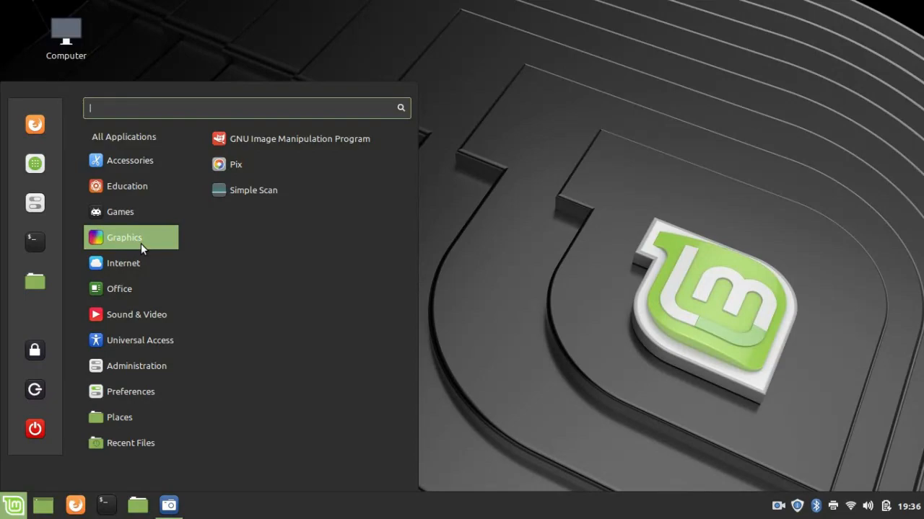
pyautogui.moveTo(141, 258)
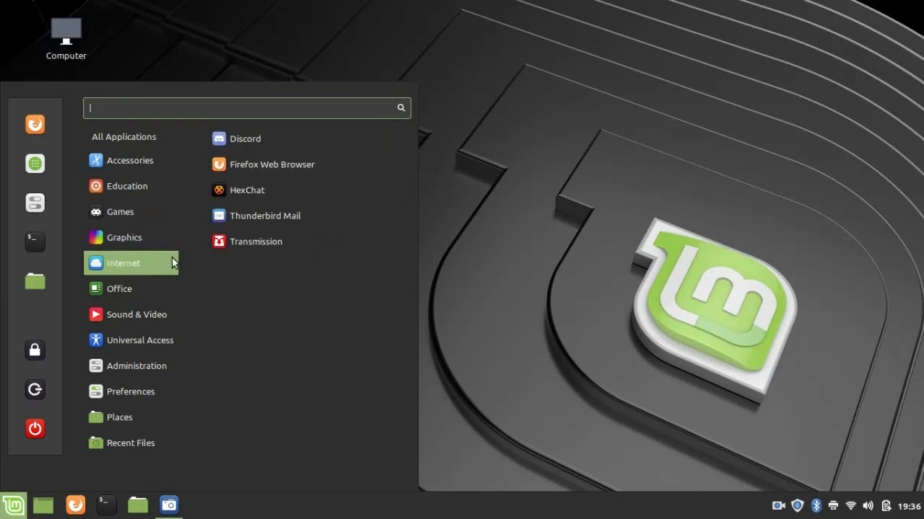
pyautogui.moveTo(144, 312)
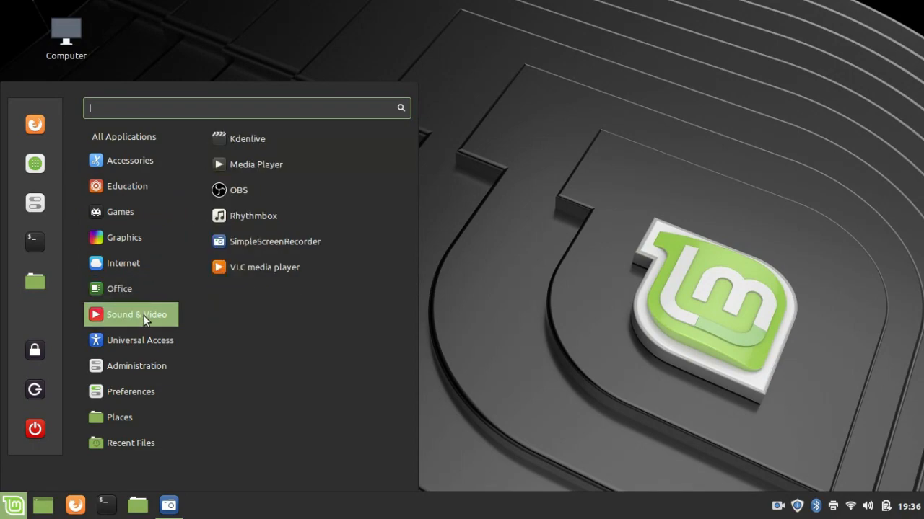
pyautogui.moveTo(132, 349)
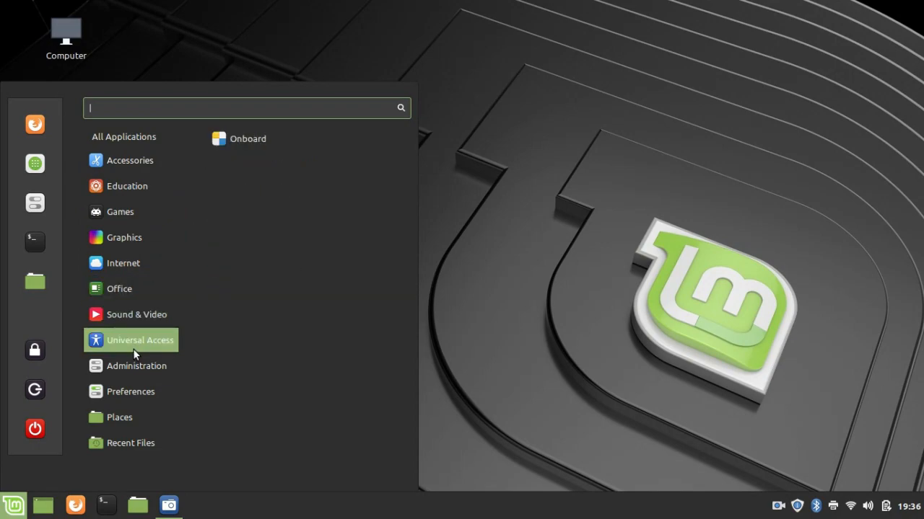
# - Look through the full lists of Administration and Preferences tools in the application menu
pyautogui.moveTo(132, 365)
pyautogui.scroll(-3, 350, 332)
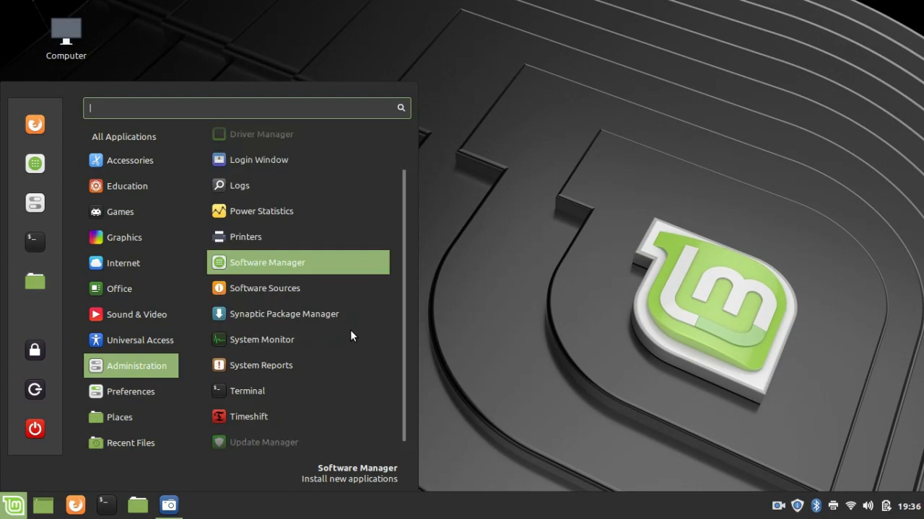
pyautogui.moveTo(166, 401)
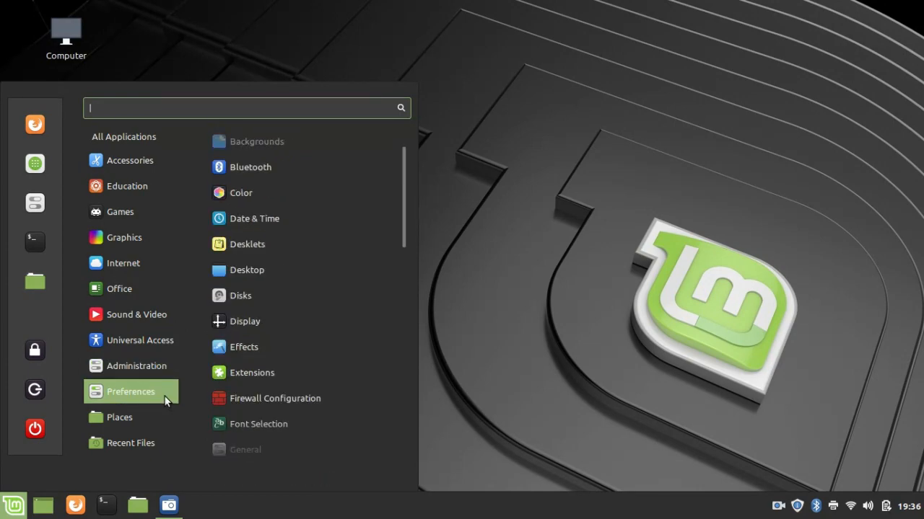
pyautogui.scroll(3, 274, 132)
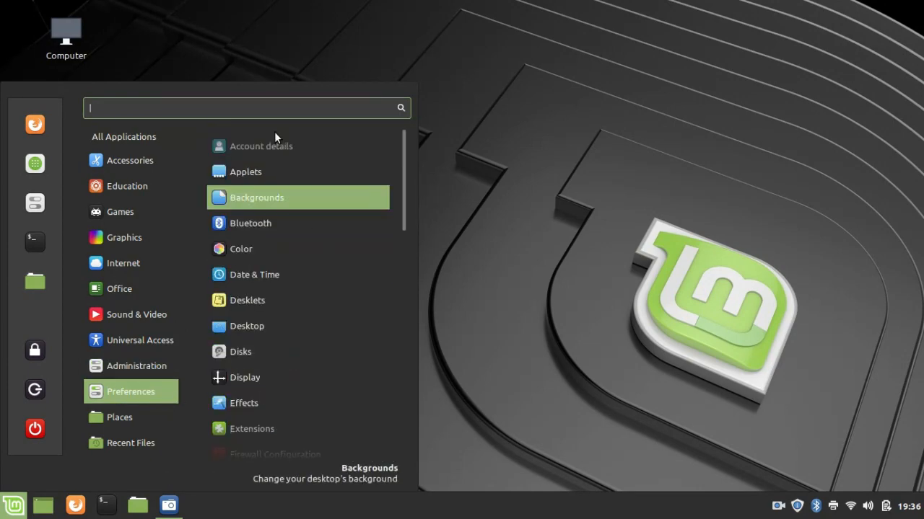
pyautogui.scroll(-10, 278, 163)
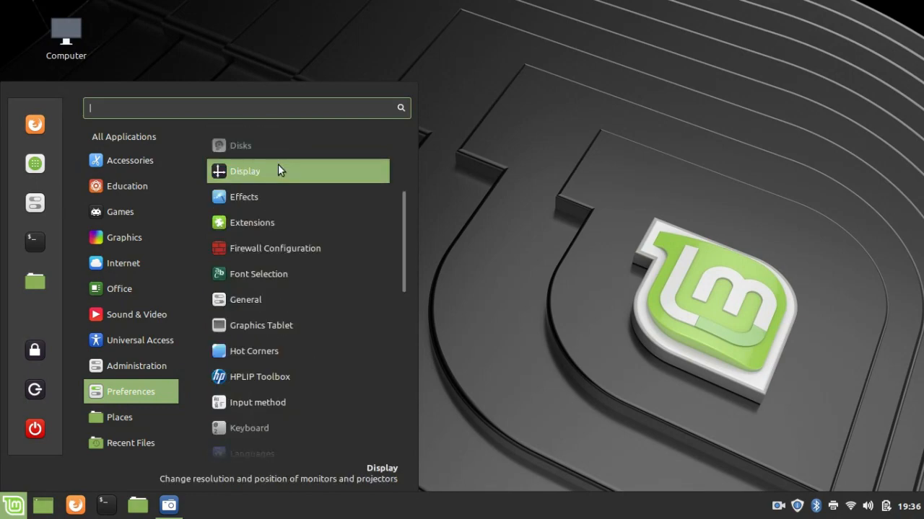
pyautogui.scroll(-6, 277, 165)
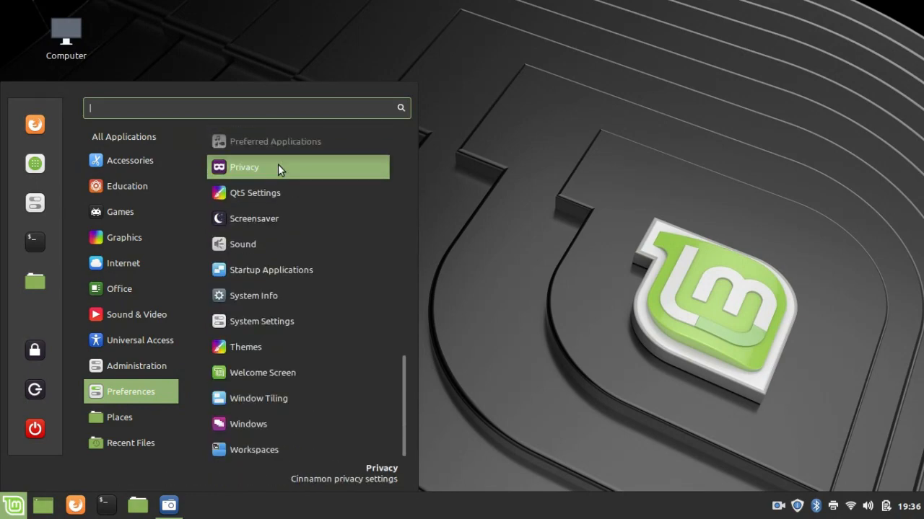
# - View the Places and Recent Files categories, and dismiss the application menu
pyautogui.moveTo(137, 420)
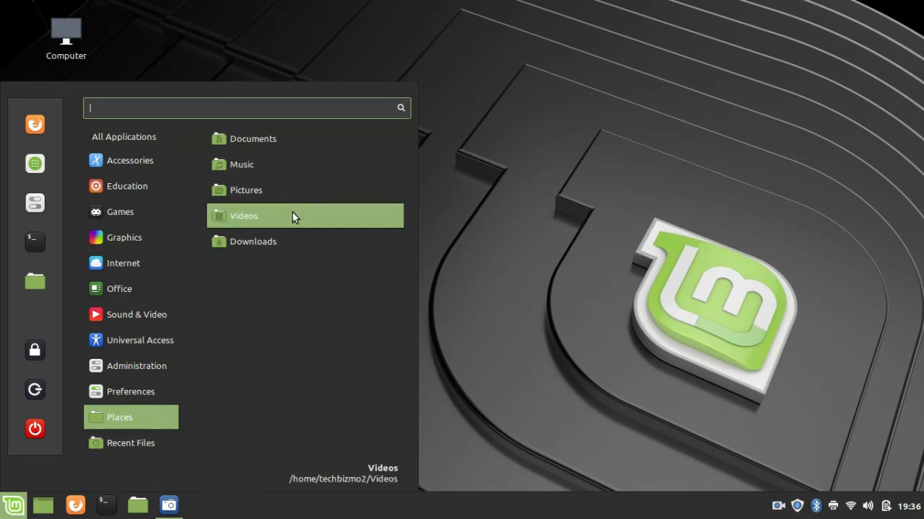
pyautogui.moveTo(130, 445)
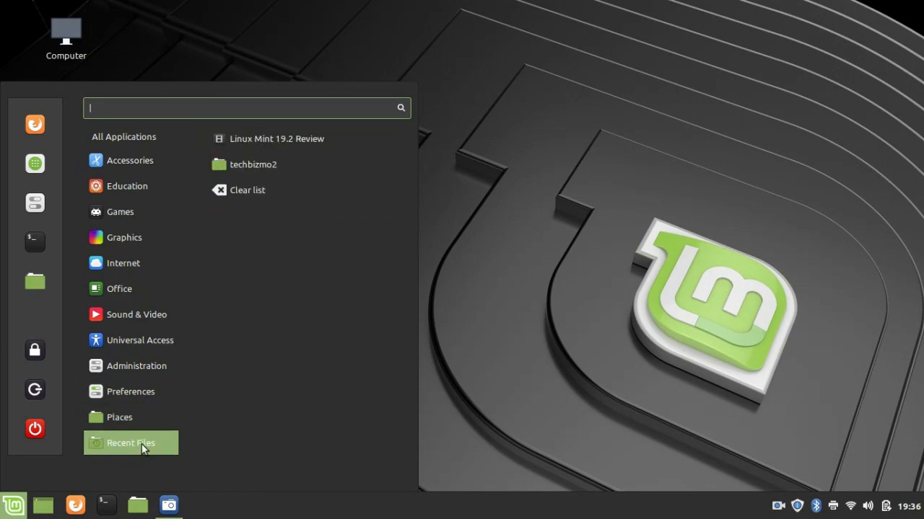
pyautogui.click(575, 142)
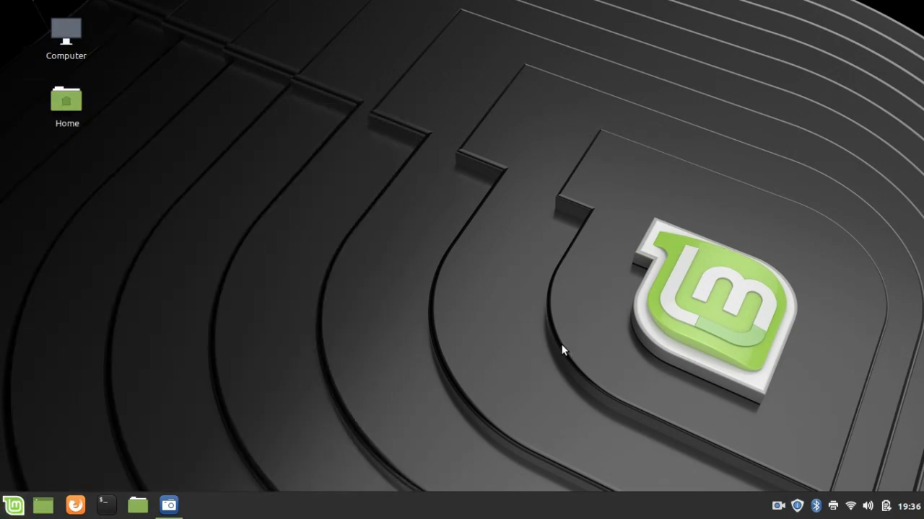
# - Open System Settings and look over its Appearance, Preferences and Hardware sections
pyautogui.click(14, 505)
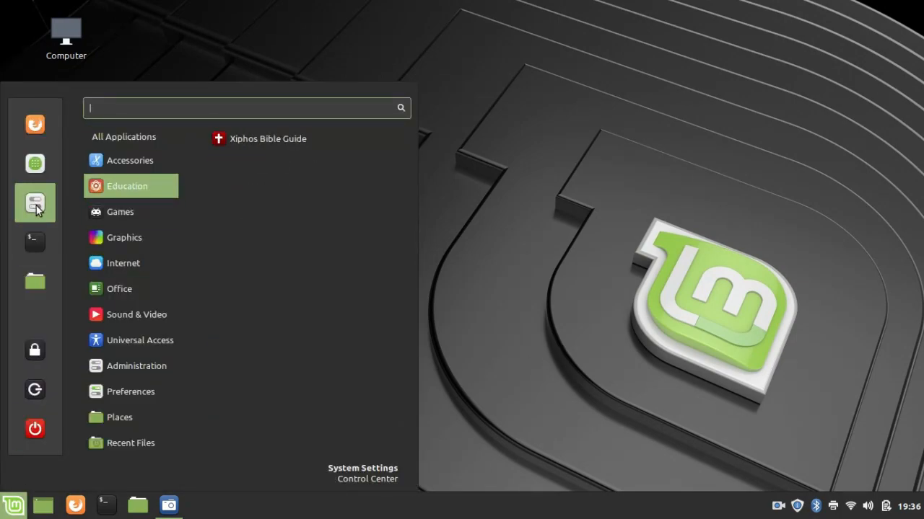
pyautogui.click(35, 208)
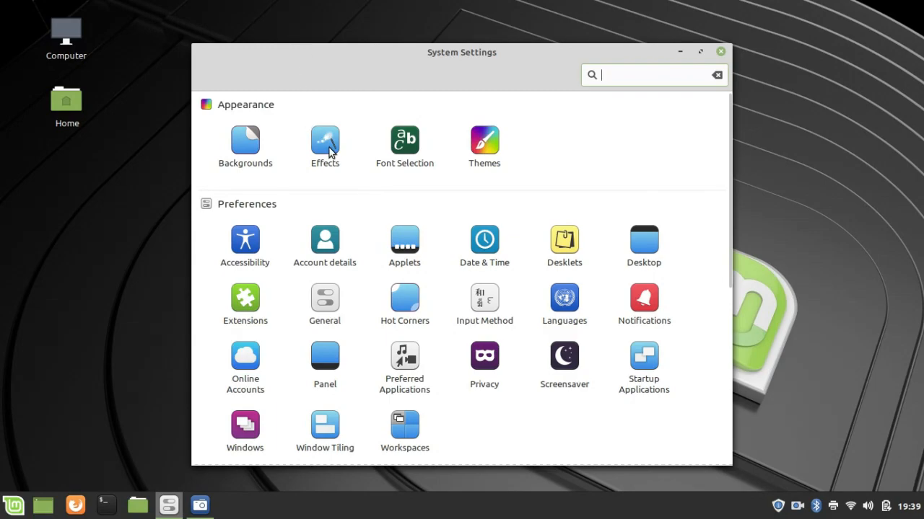
pyautogui.scroll(-5, 319, 135)
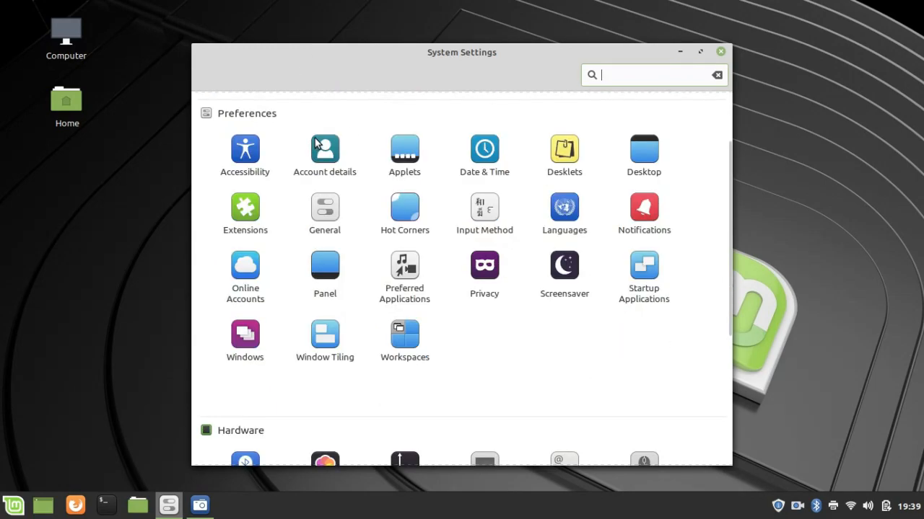
pyautogui.scroll(5, 361, 339)
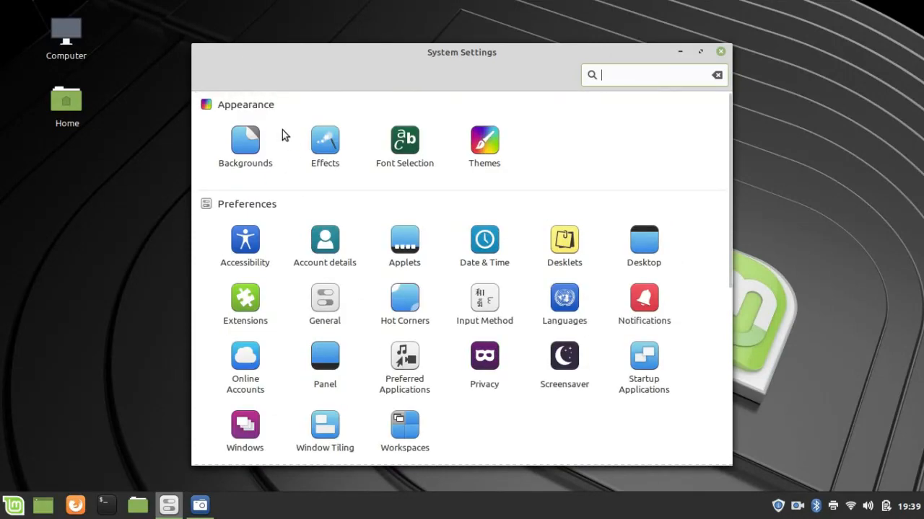
pyautogui.scroll(-5, 295, 209)
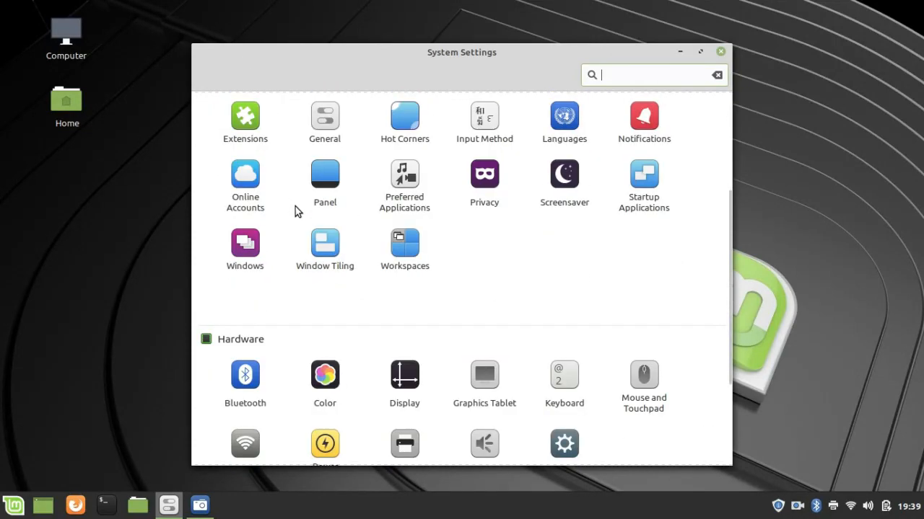
pyautogui.scroll(5, 472, 237)
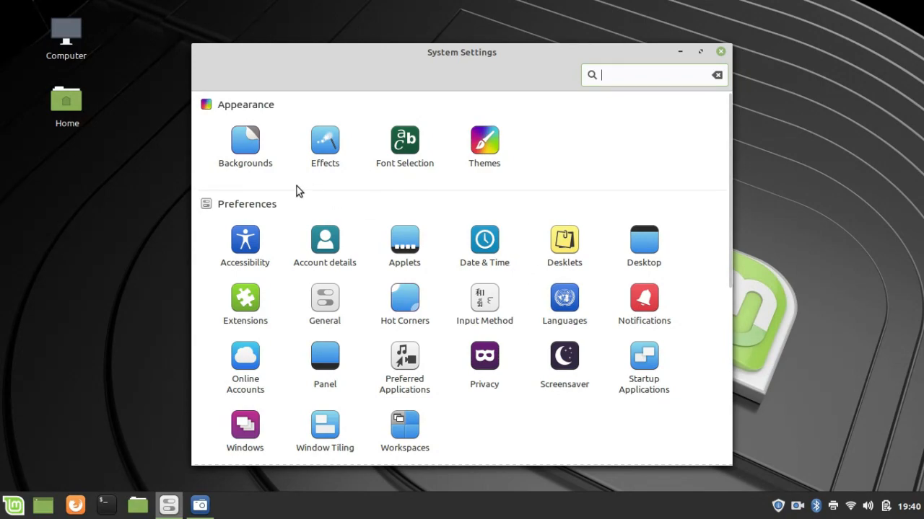
# - Examine the System Settings modules from Preferences through Hardware to Administration, and return to the Appearance section
pyautogui.scroll(-1, 310, 209)
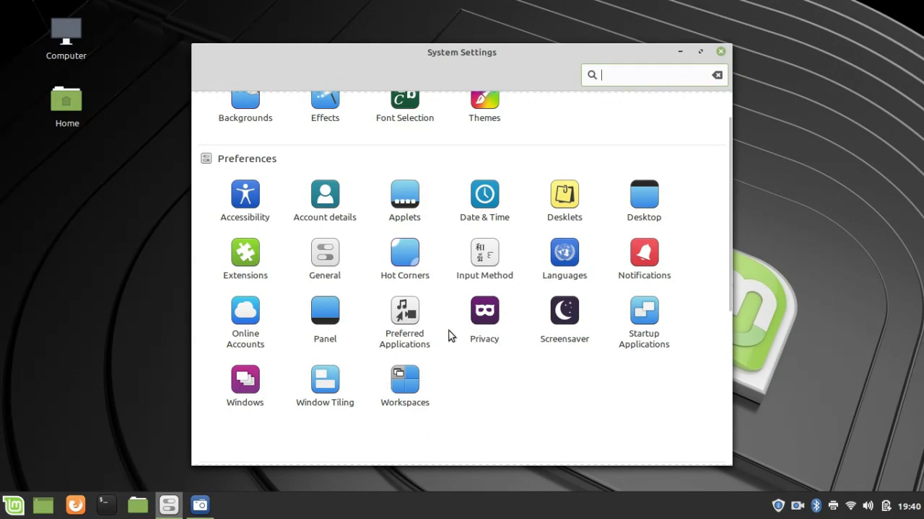
pyautogui.scroll(-5, 487, 310)
pyautogui.scroll(-1, 486, 313)
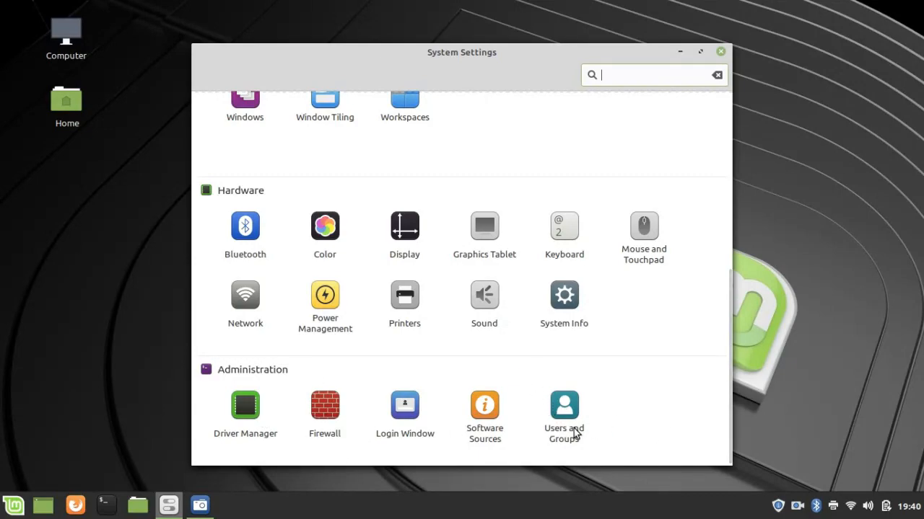
pyautogui.scroll(4, 575, 426)
pyautogui.scroll(1, 575, 420)
pyautogui.scroll(2, 575, 420)
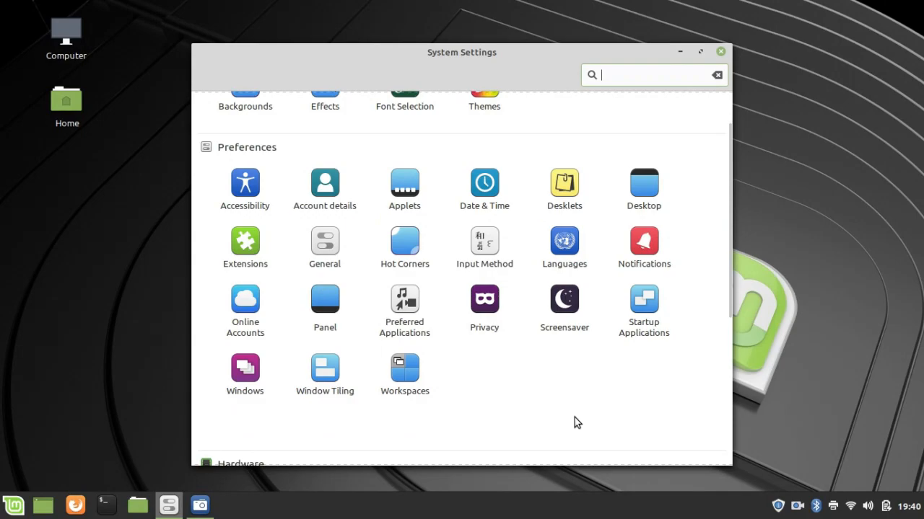
pyautogui.scroll(-6, 516, 140)
pyautogui.scroll(6, 515, 144)
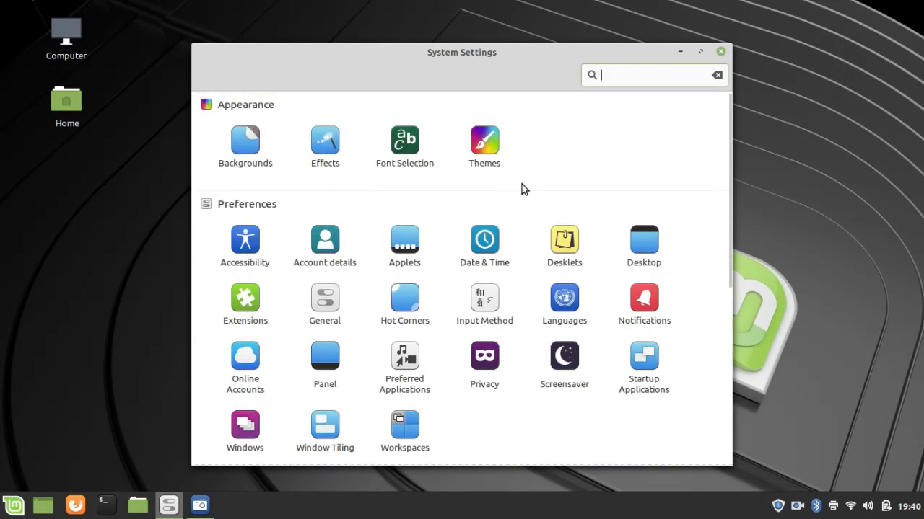
# - Set the window borders theme to Mint-Y-Dark in the Themes settings
pyautogui.click(488, 143)
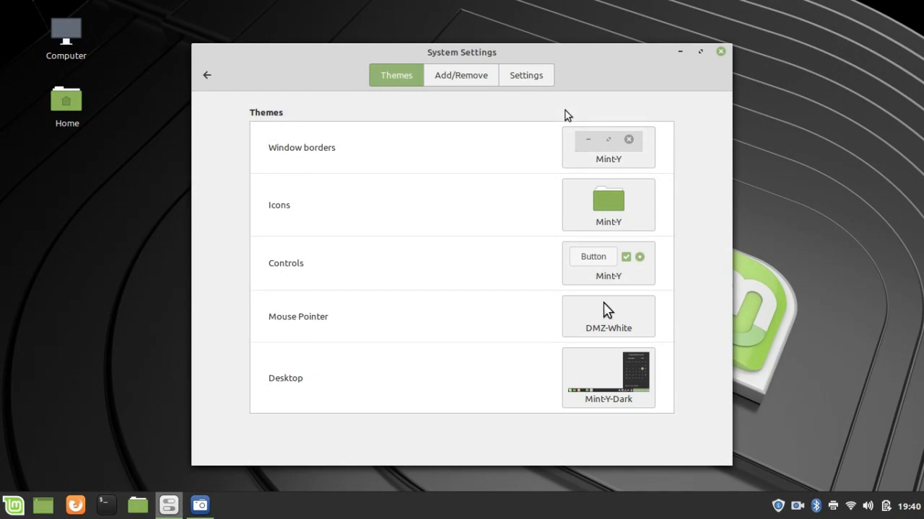
pyautogui.click(625, 149)
pyautogui.click(842, 163)
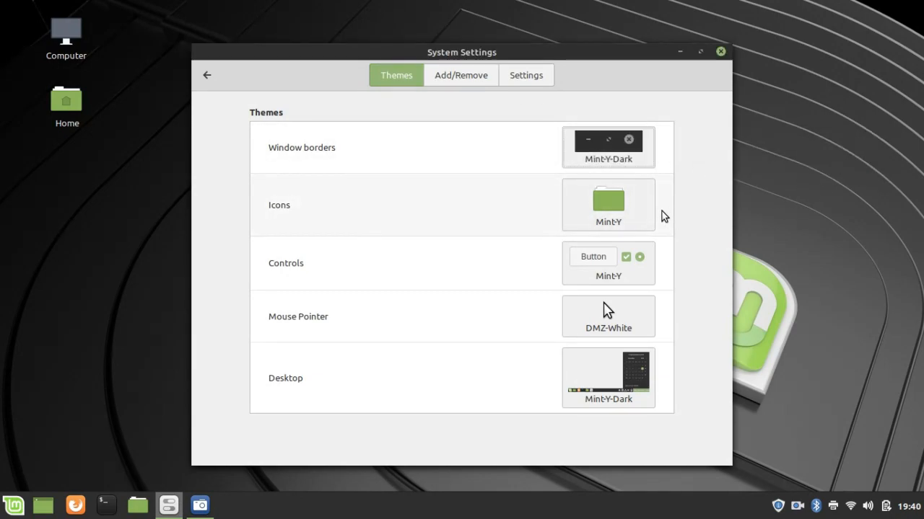
# - Set the controls theme to Mint-Y-Darker
pyautogui.click(638, 268)
pyautogui.scroll(-2, 751, 375)
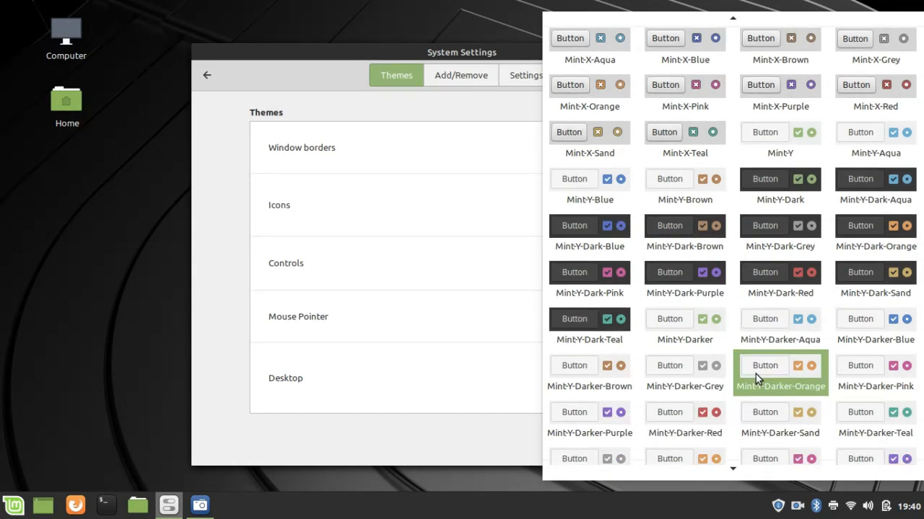
pyautogui.scroll(-3, 750, 379)
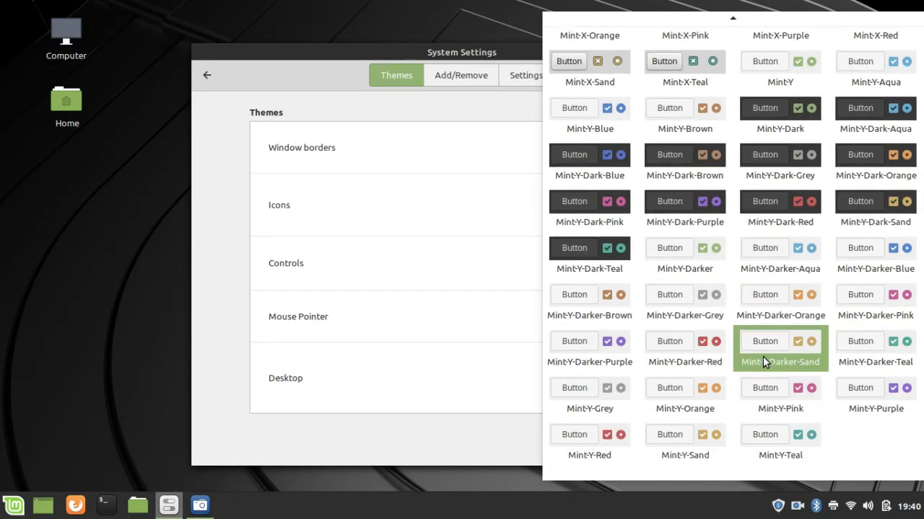
pyautogui.scroll(4, 732, 382)
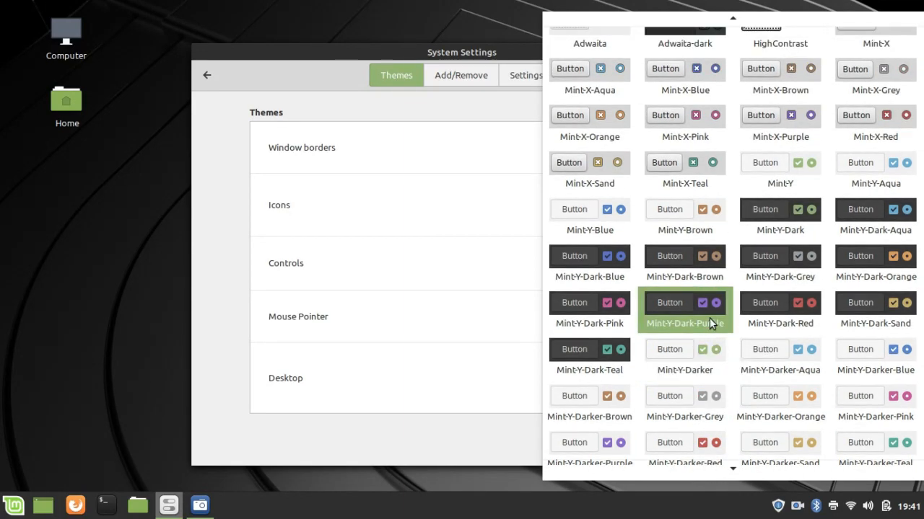
pyautogui.scroll(1, 708, 309)
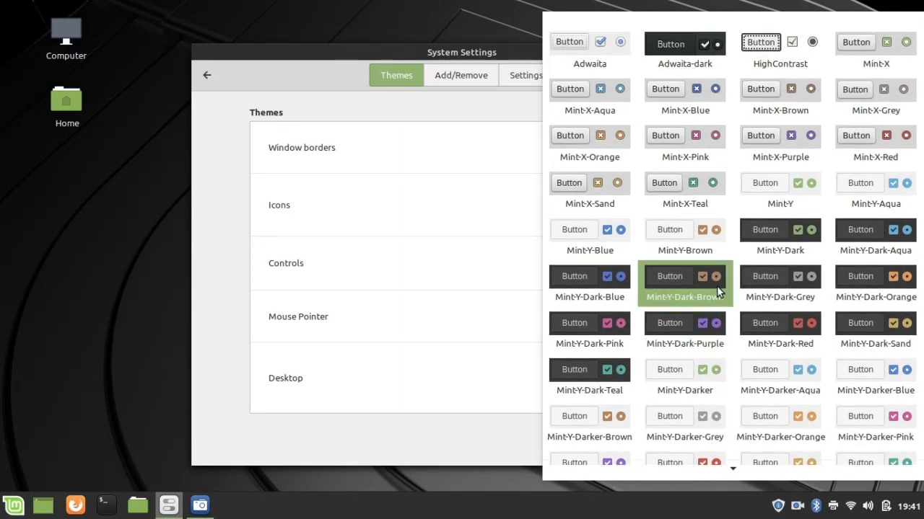
pyautogui.scroll(-5, 707, 214)
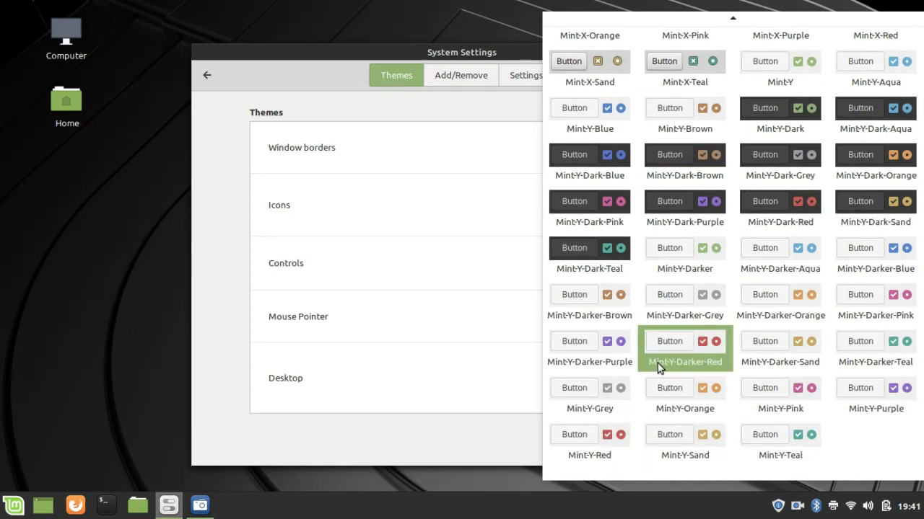
pyautogui.click(683, 255)
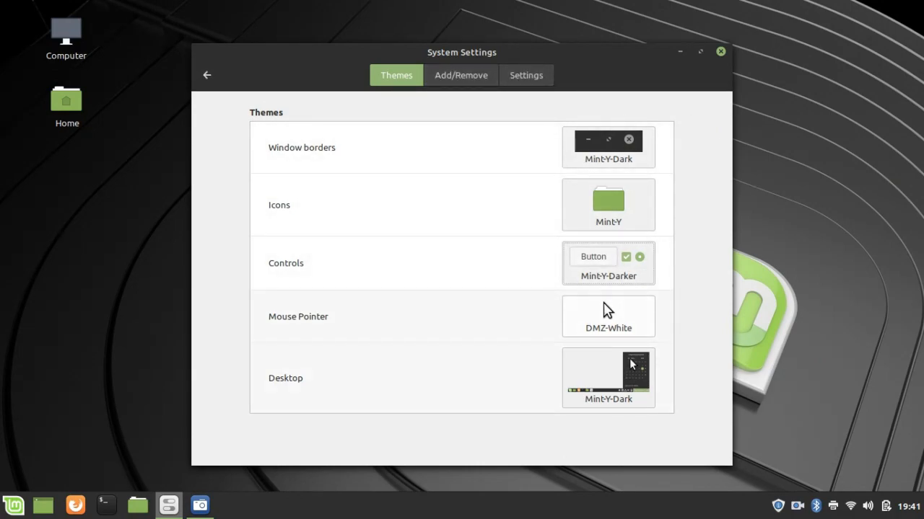
# - Set the desktop theme to Linux Mint
pyautogui.click(610, 404)
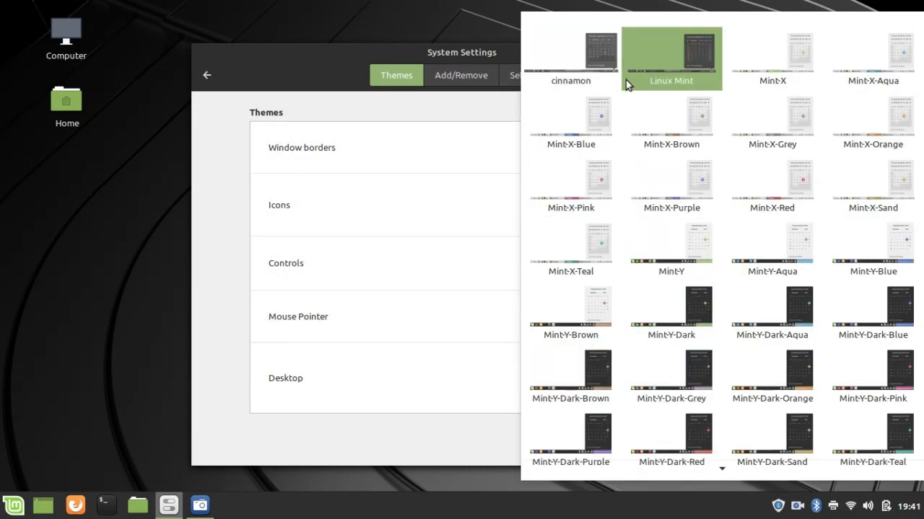
pyautogui.click(262, 443)
pyautogui.click(646, 408)
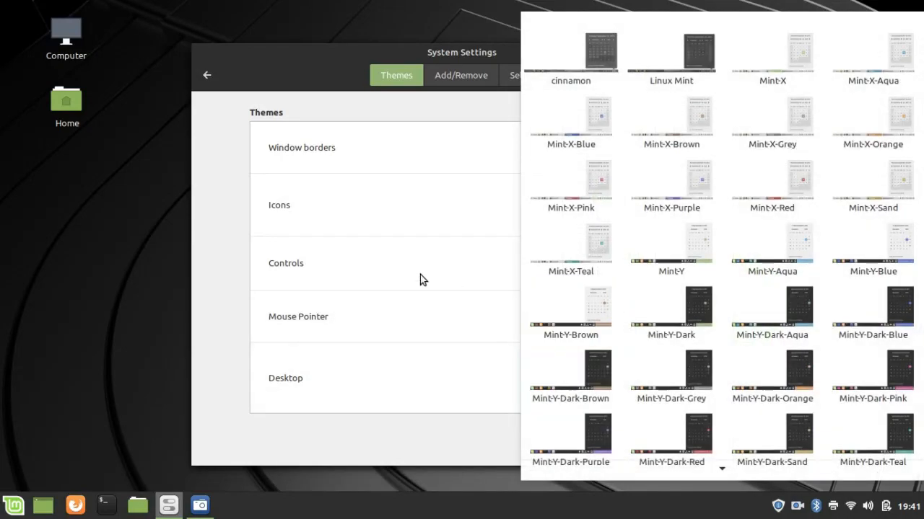
pyautogui.click(658, 71)
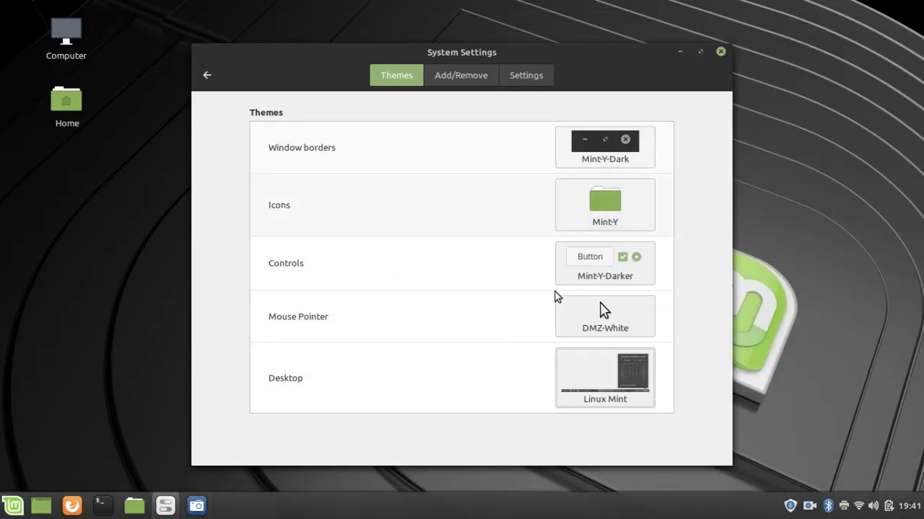
# - Reduce the panel height to 33 in the bottom panel's settings and close them
pyautogui.rightClick(402, 502)
pyautogui.click(360, 353)
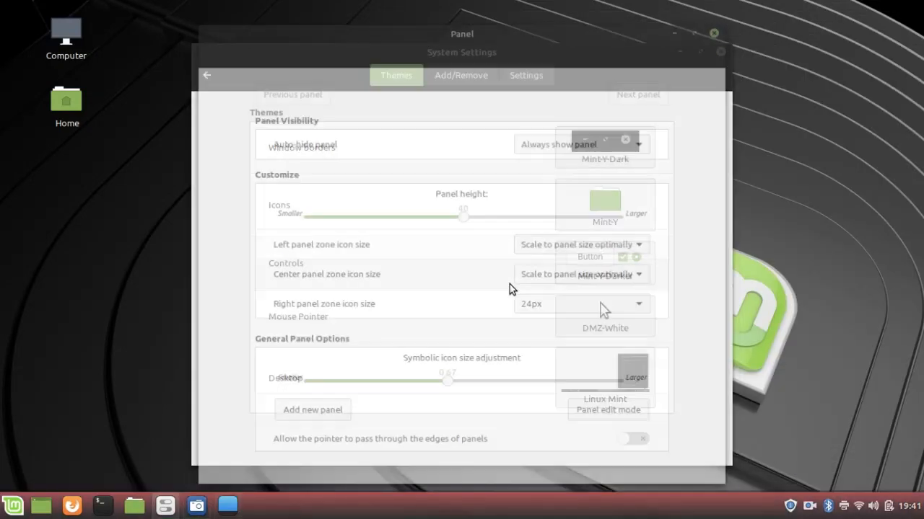
pyautogui.moveTo(465, 220); pyautogui.dragTo(409, 223)
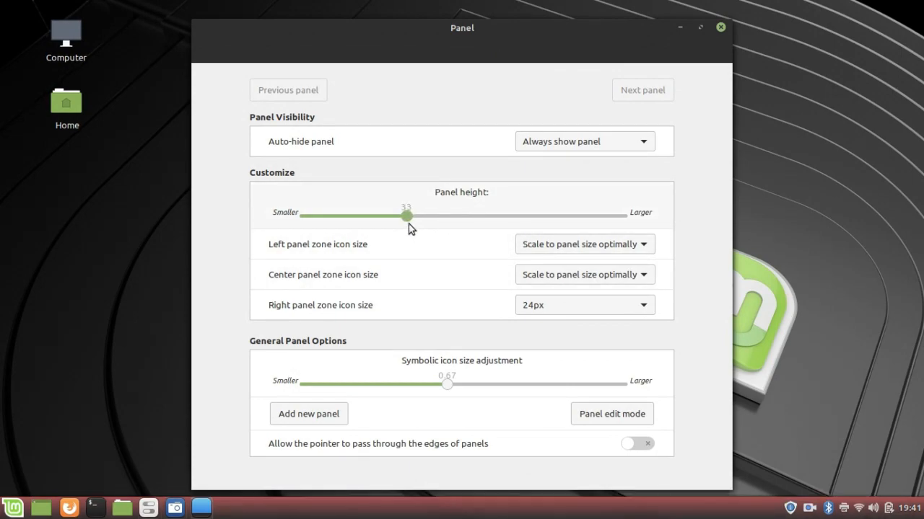
pyautogui.click(720, 27)
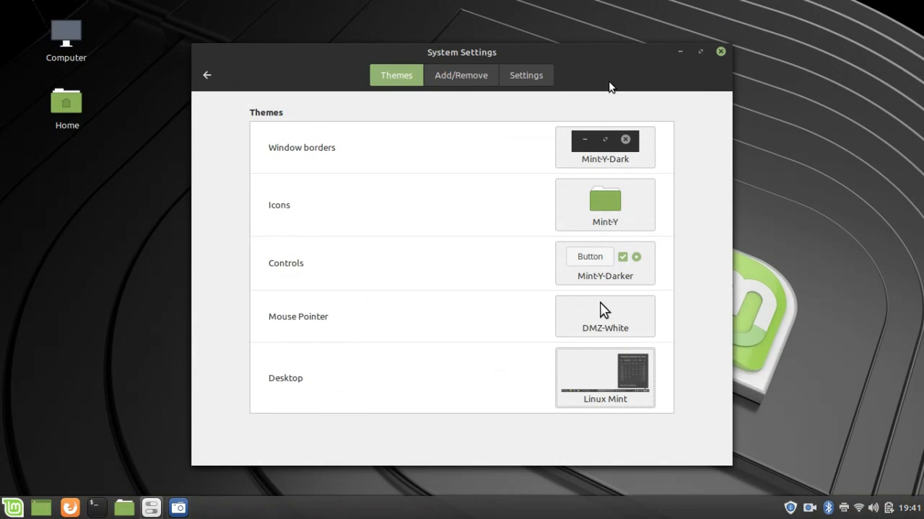
# - Update the cache of downloadable themes and browse the available themes sorted by popularity
pyautogui.click(451, 73)
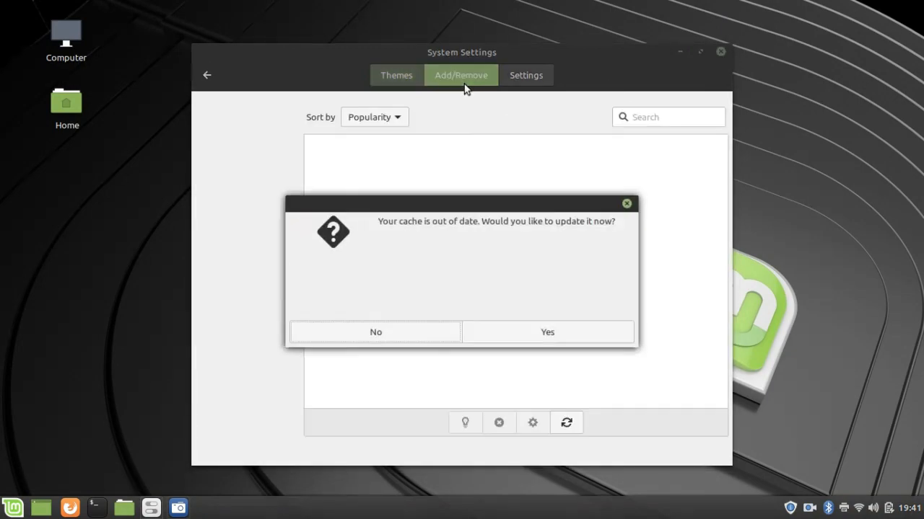
pyautogui.click(532, 332)
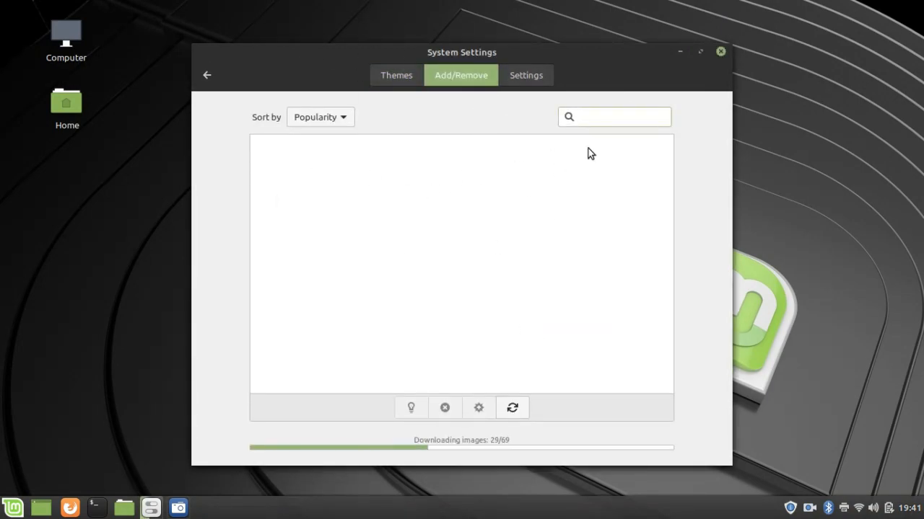
pyautogui.scroll(-5, 411, 199)
pyautogui.scroll(-10, 417, 199)
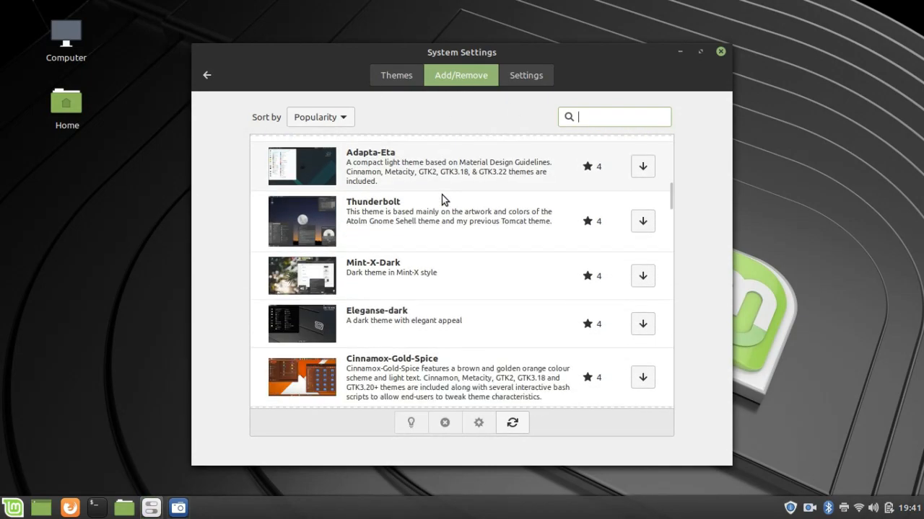
pyautogui.scroll(-5, 451, 183)
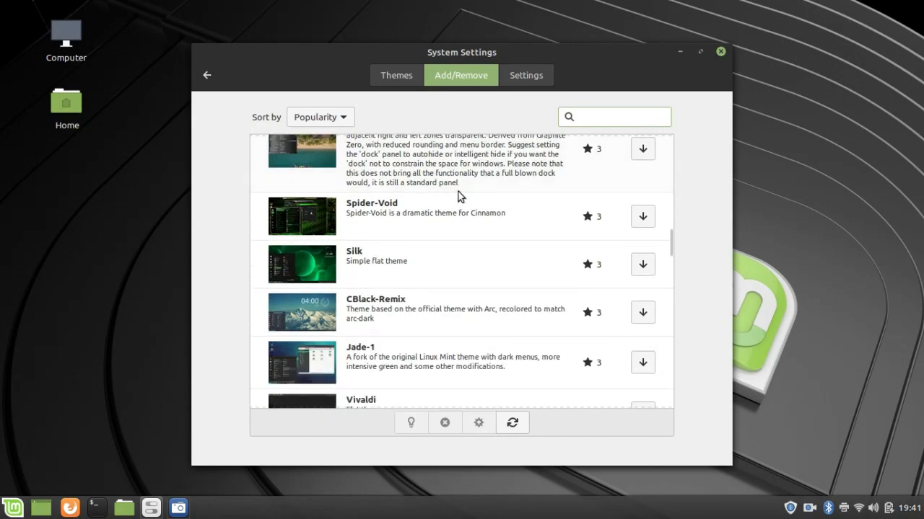
# - Examine the miscellaneous and scrollbar behavior options of the Themes module, and return to the System Settings overview
pyautogui.click(524, 77)
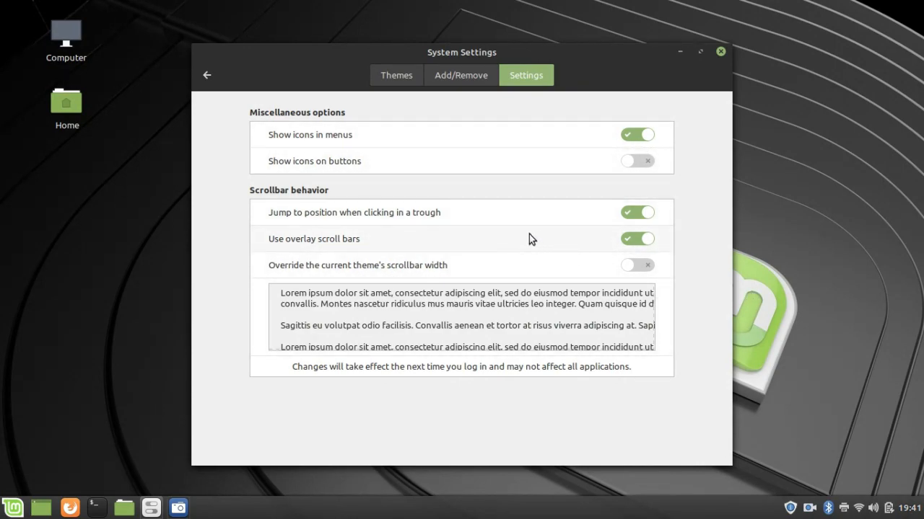
pyautogui.scroll(-1, 379, 322)
pyautogui.scroll(1, 380, 323)
pyautogui.scroll(-1, 469, 336)
pyautogui.scroll(-4, 468, 336)
pyautogui.scroll(-4, 489, 315)
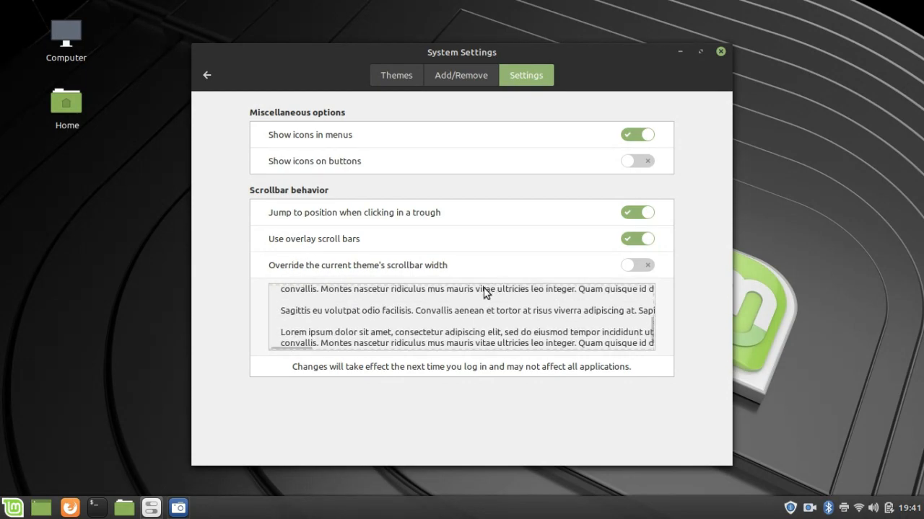
pyautogui.scroll(-1, 480, 303)
pyautogui.click(213, 75)
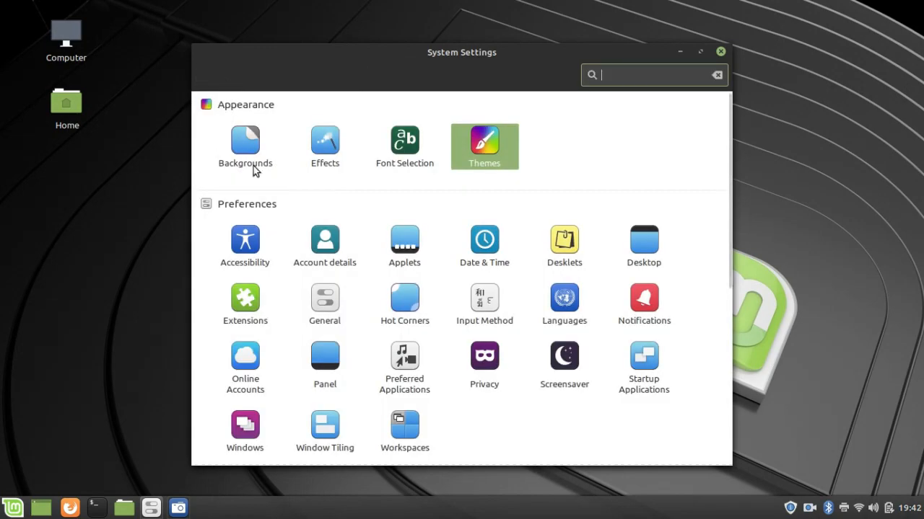
# - Try Double (Hi-DPI) user interface scaling in the General settings and switch it back to Auto
pyautogui.scroll(-2, 279, 235)
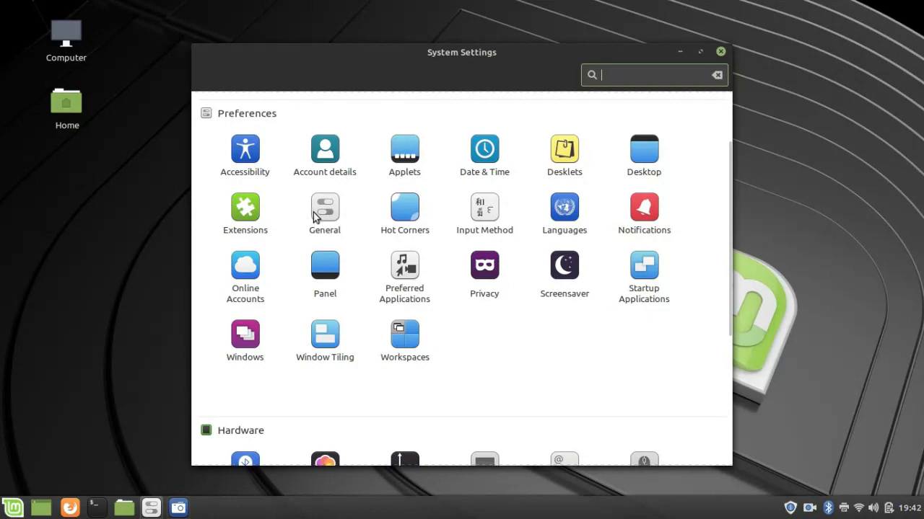
pyautogui.click(333, 207)
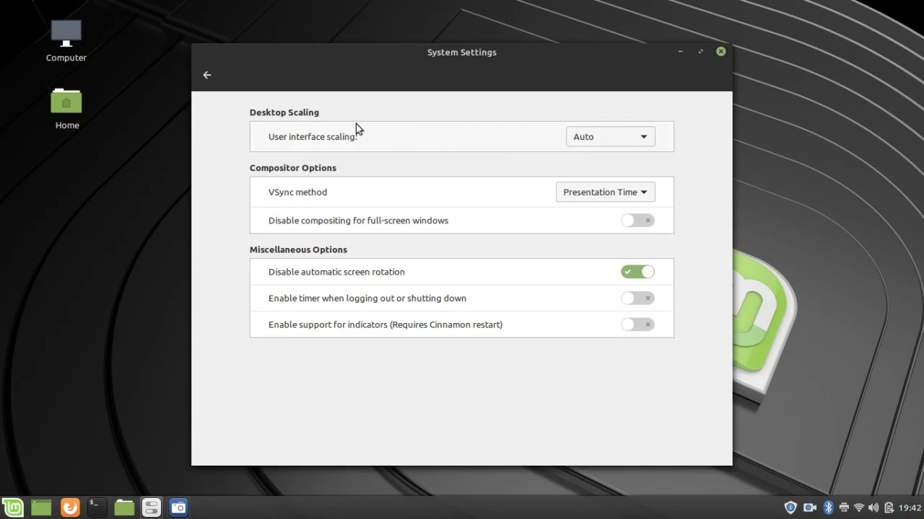
pyautogui.click(596, 140)
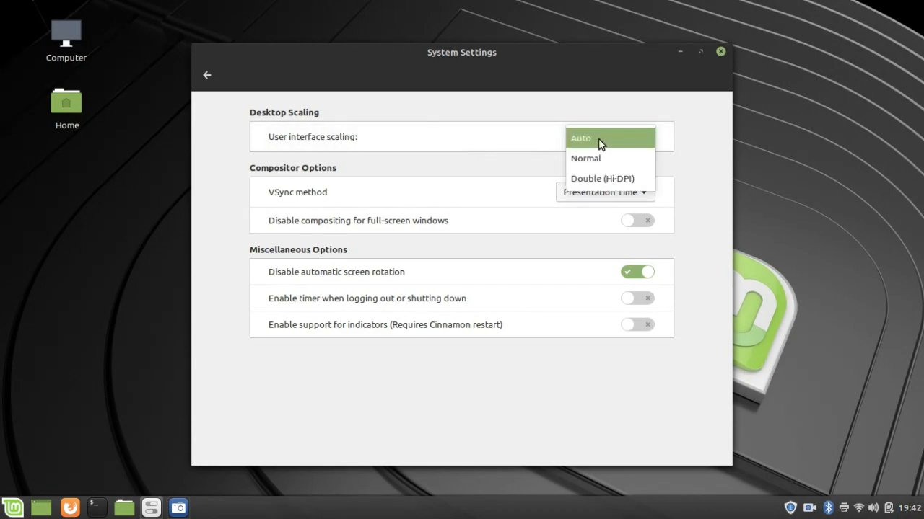
pyautogui.click(612, 179)
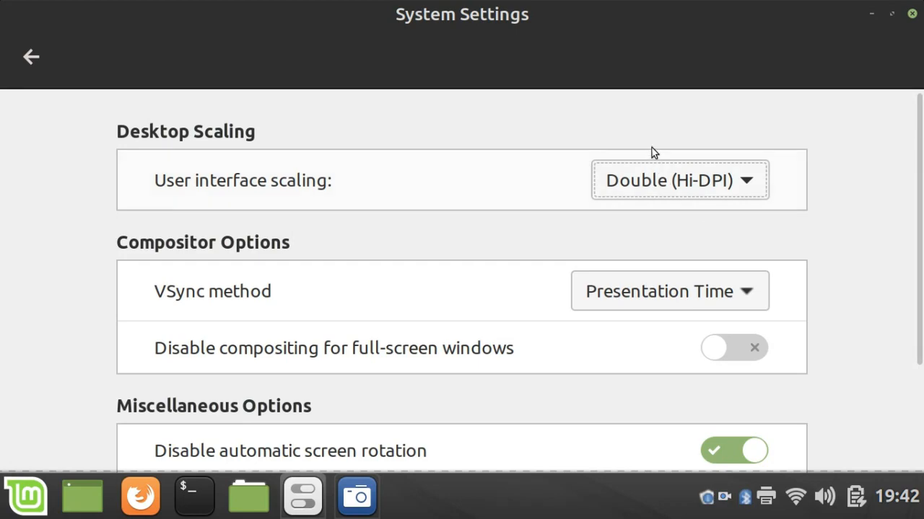
pyautogui.click(663, 174)
pyautogui.click(633, 104)
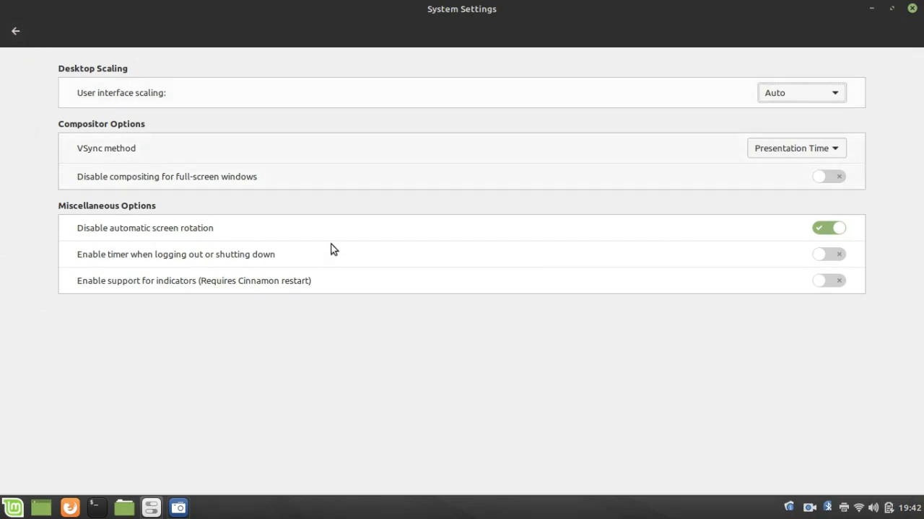
# - View the available VSync methods, keep Presentation Time, and return to the System Settings overview
pyautogui.click(806, 150)
pyautogui.click(806, 151)
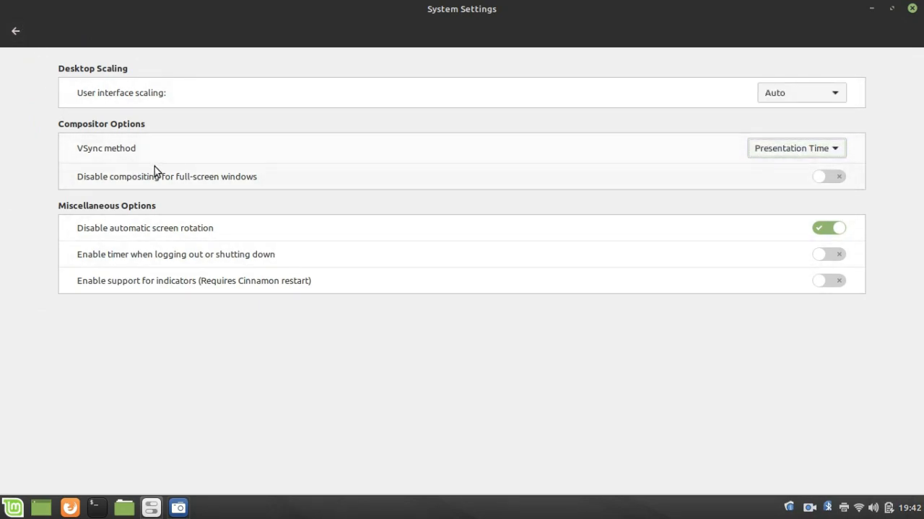
pyautogui.click(823, 153)
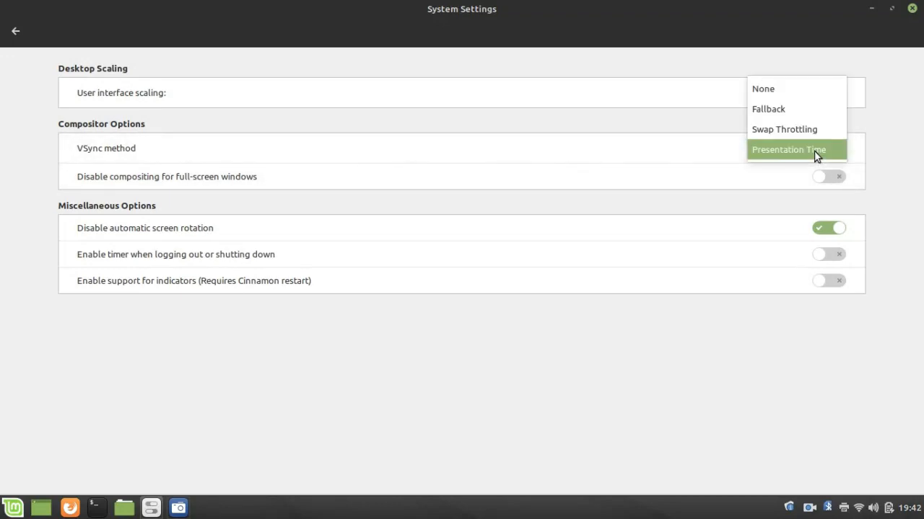
pyautogui.click(818, 153)
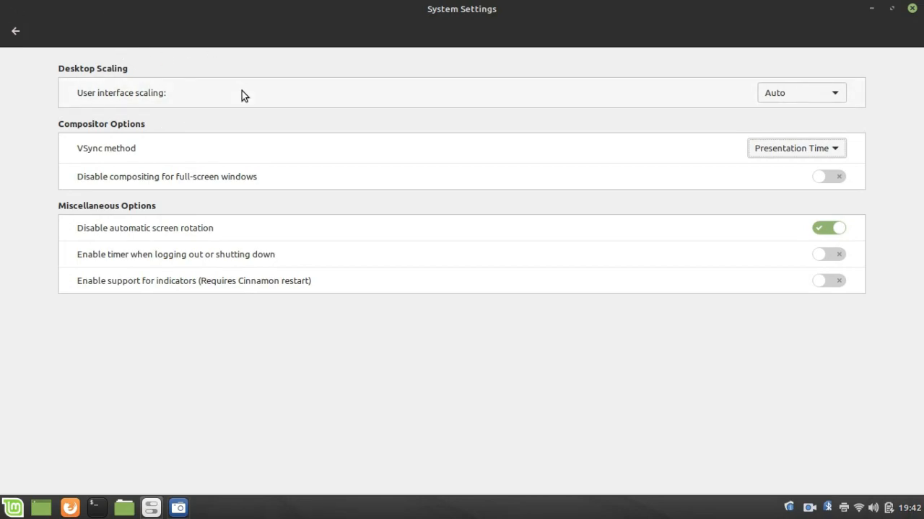
pyautogui.click(16, 31)
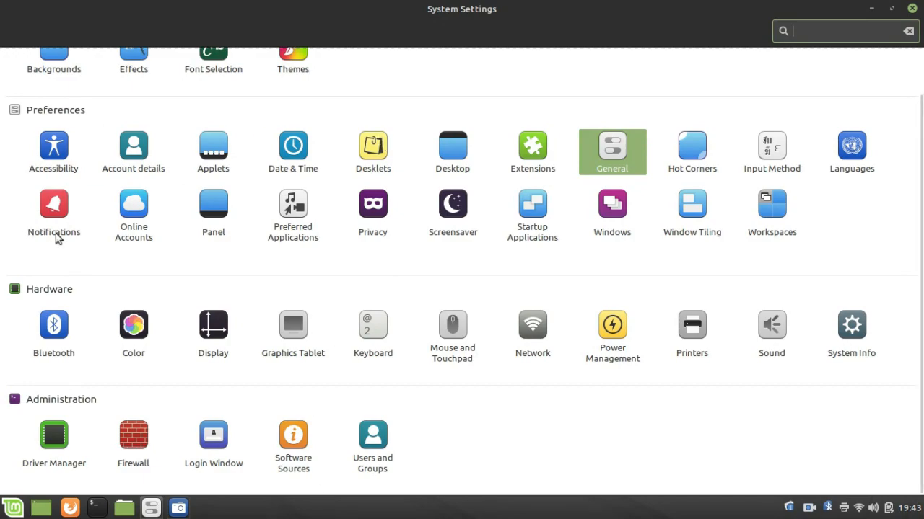
# - Look over the account providers offered in Online Accounts and return to the System Settings overview
pyautogui.click(137, 206)
pyautogui.scroll(-2, 163, 216)
pyautogui.scroll(2, 166, 187)
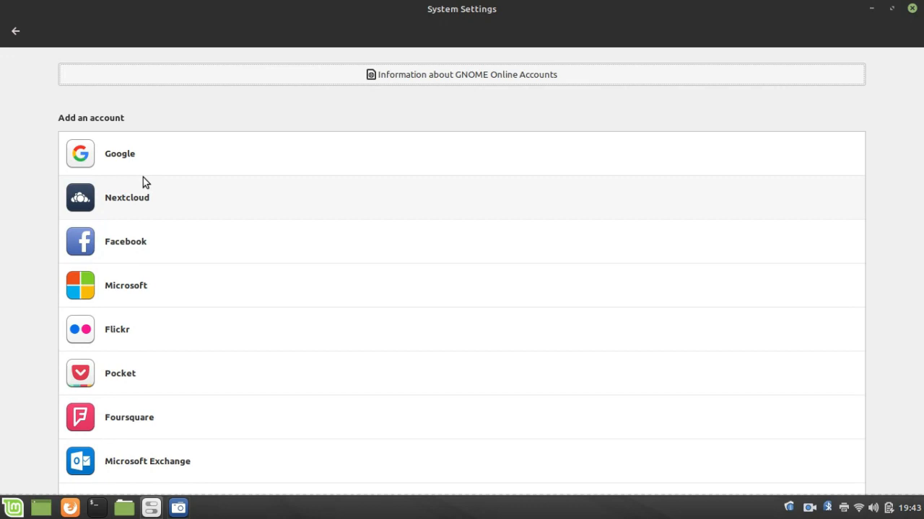
pyautogui.scroll(-2, 148, 178)
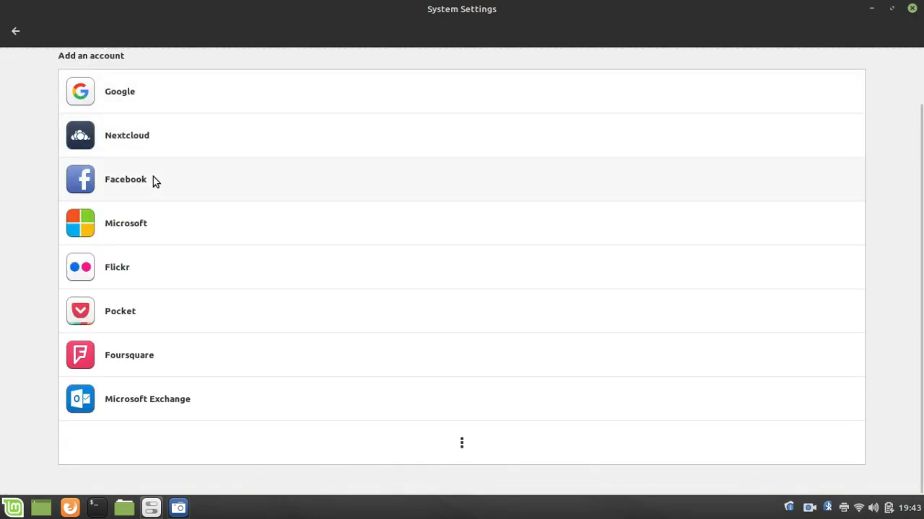
pyautogui.scroll(2, 147, 191)
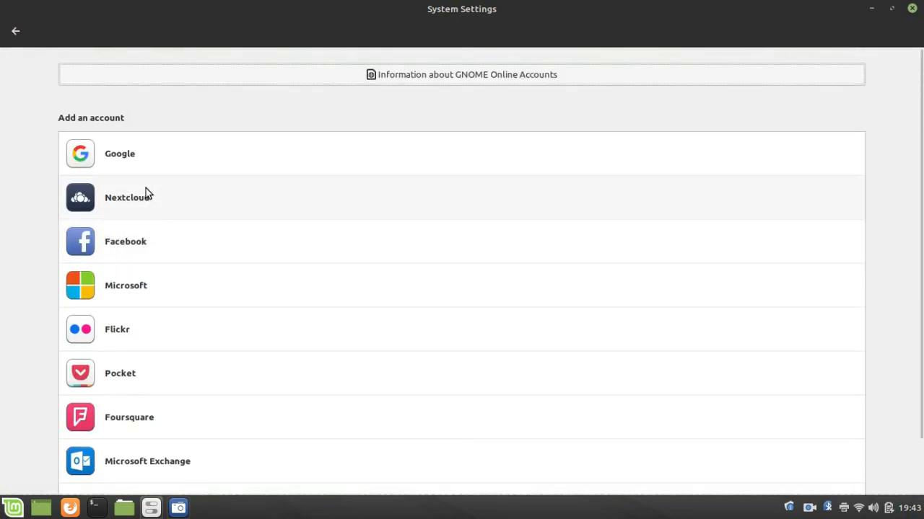
pyautogui.click(13, 34)
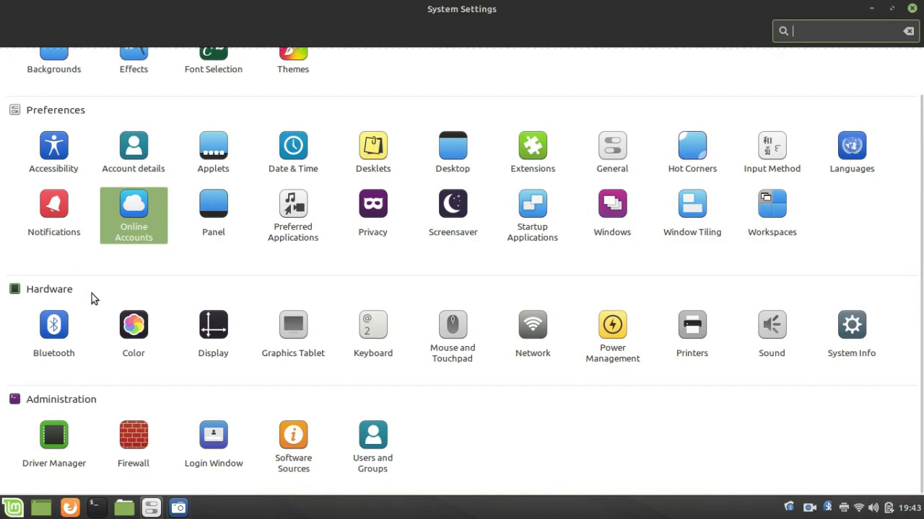
# - View the laptop's Display settings and return to the System Settings overview in a maximized window
pyautogui.click(220, 342)
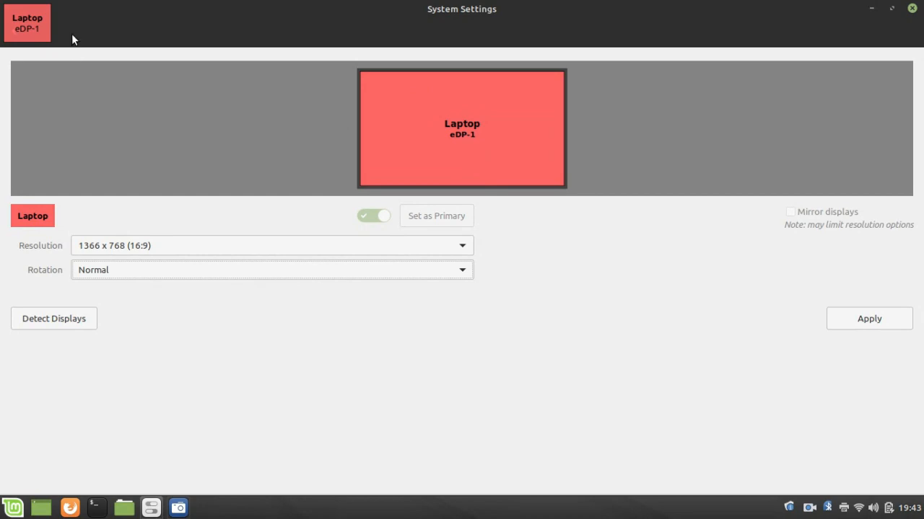
pyautogui.doubleClick(13, 32)
pyautogui.click(118, 84)
pyautogui.moveTo(225, 77); pyautogui.dragTo(433, 40)
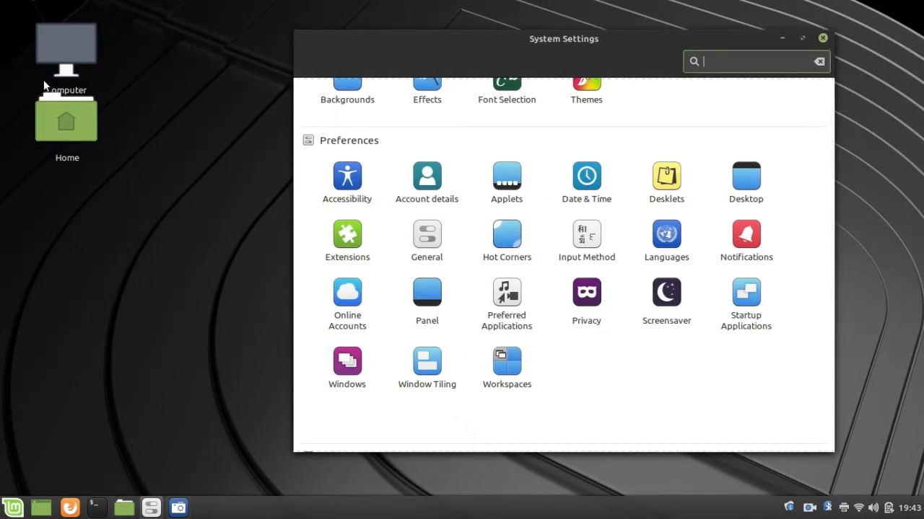
pyautogui.click(802, 38)
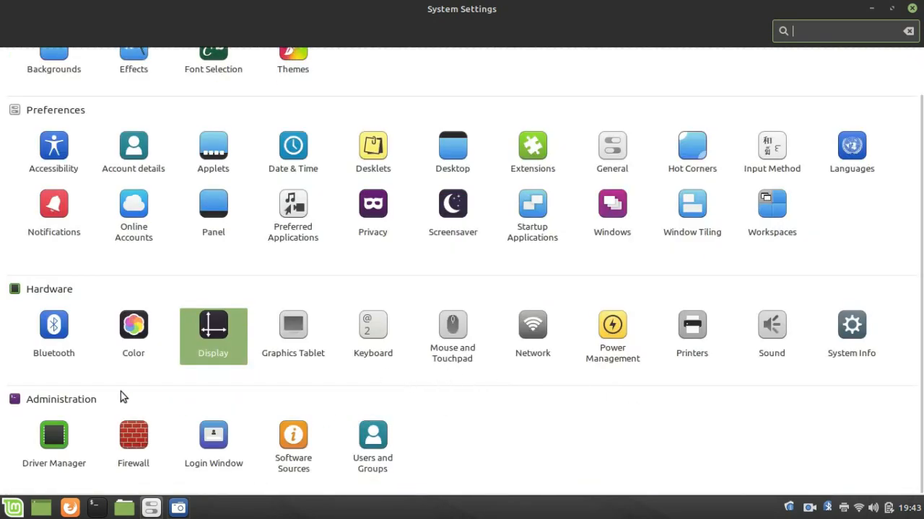
# - Look over the paired Bluetooth devices and the installed printers, closing each module's window when finished
pyautogui.click(70, 338)
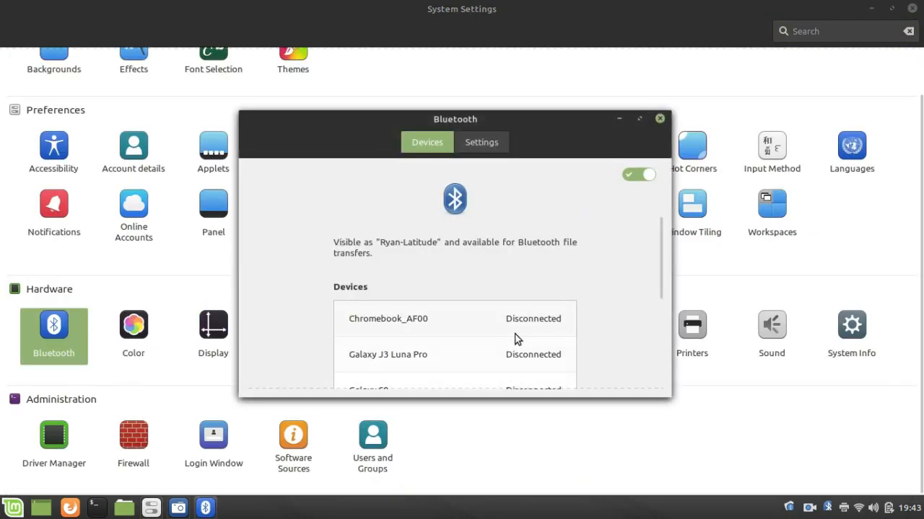
pyautogui.scroll(-10, 514, 339)
pyautogui.scroll(10, 515, 336)
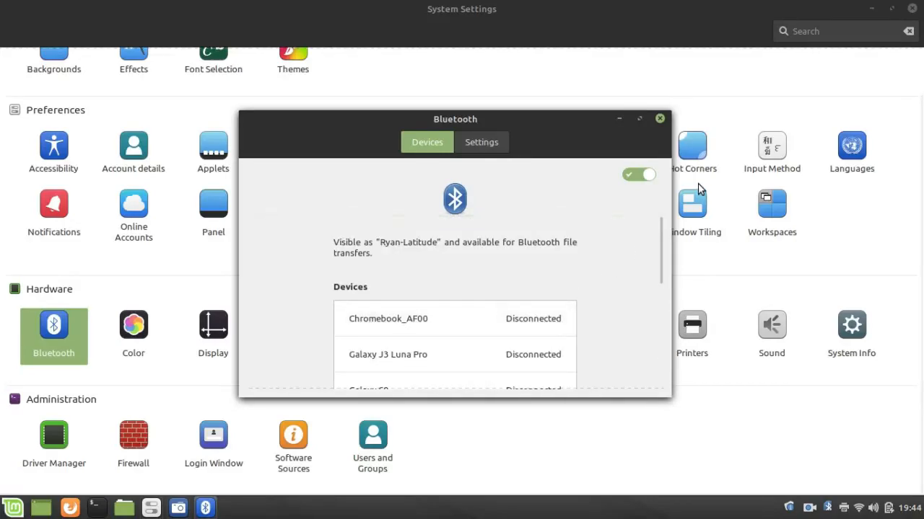
pyautogui.click(661, 120)
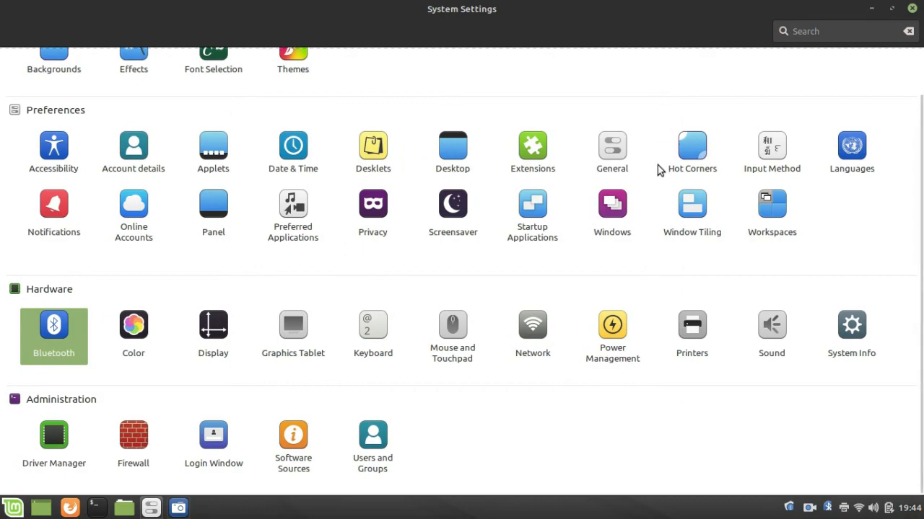
pyautogui.click(687, 344)
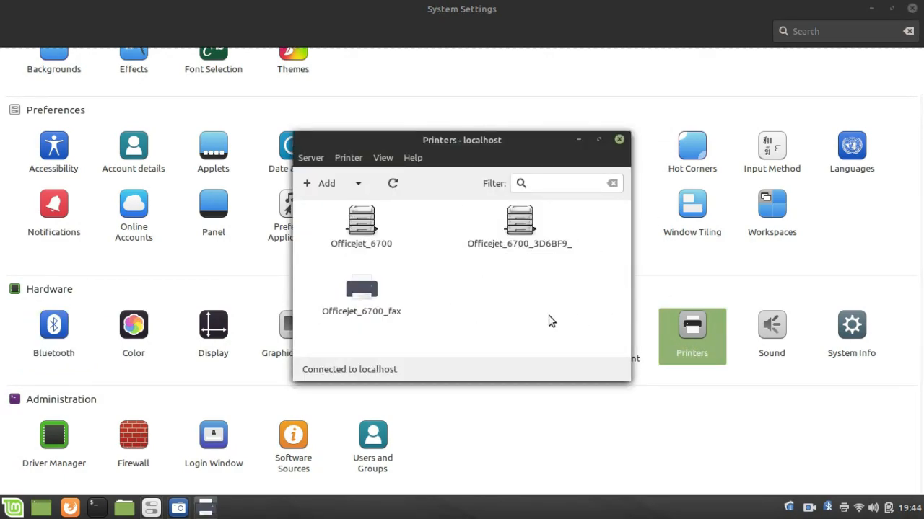
pyautogui.click(619, 140)
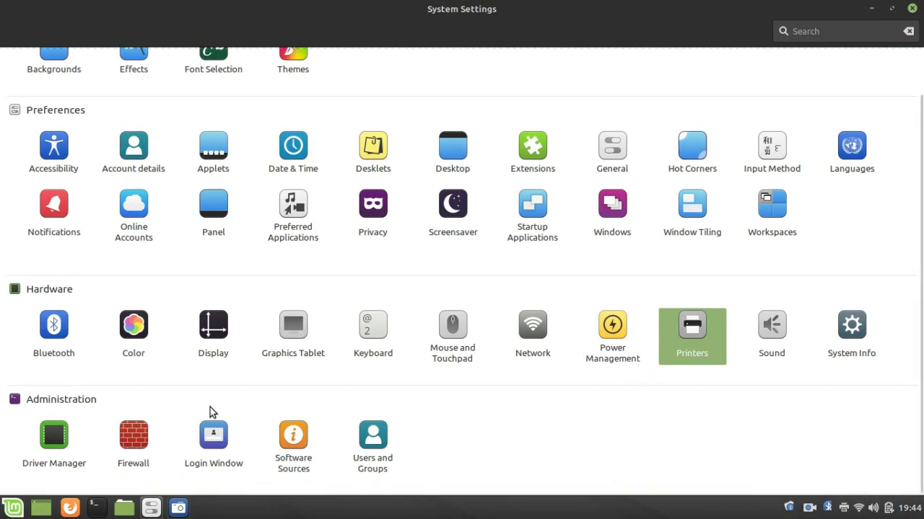
# - Authenticate with the account password to open Driver Manager, check whether proprietary drivers are in use, and close it
pyautogui.click(69, 446)
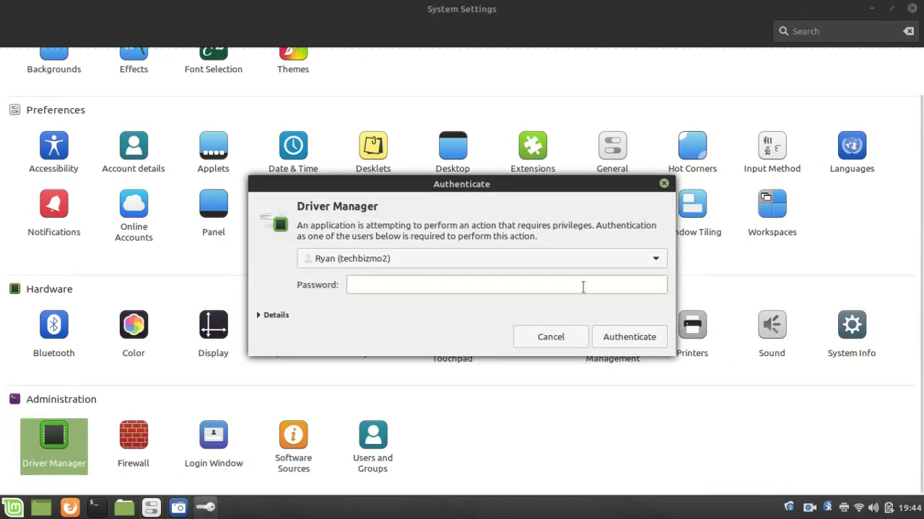
pyautogui.press('Return')
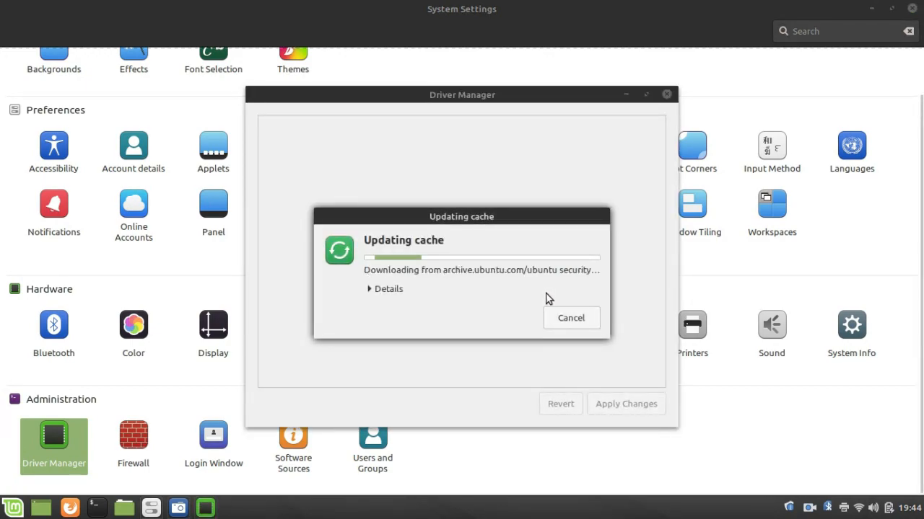
pyautogui.moveTo(468, 214); pyautogui.dragTo(734, 109)
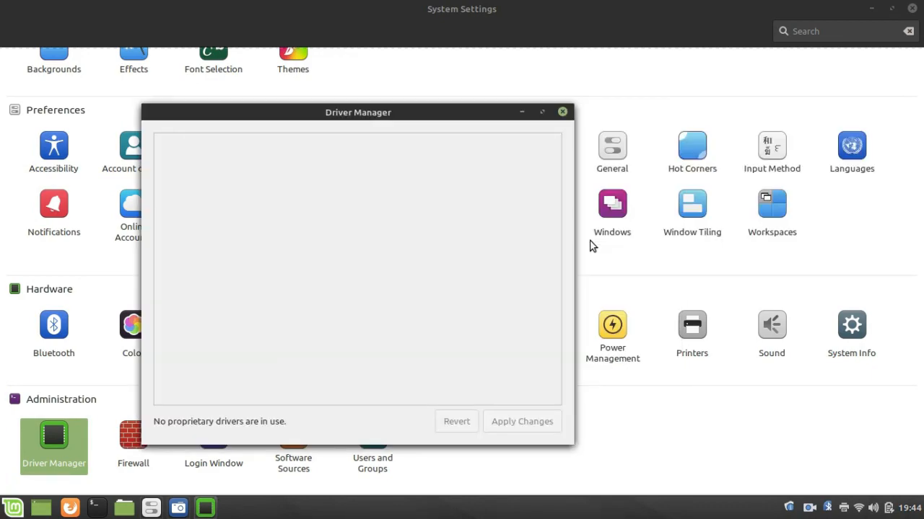
pyautogui.moveTo(383, 114); pyautogui.dragTo(526, 93)
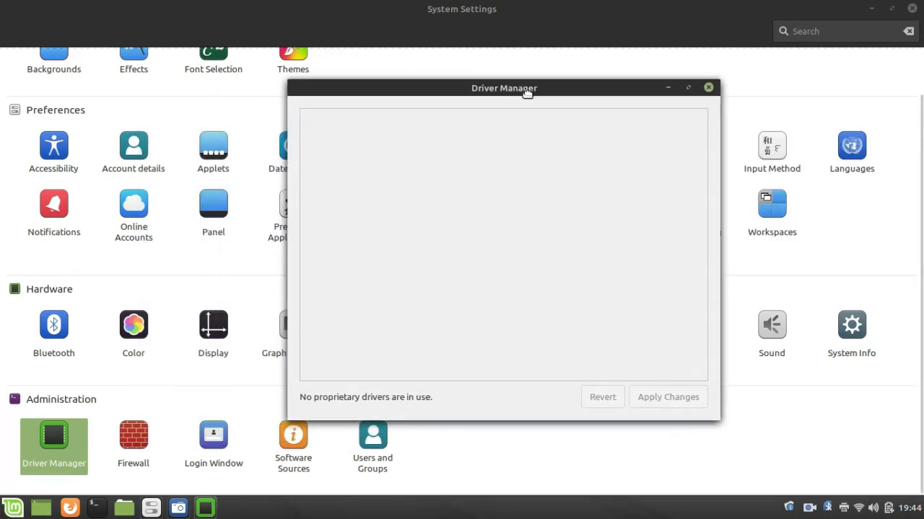
pyautogui.click(708, 87)
# - Set the account picture in Account details to the kitten image and return to the System Settings overview
pyautogui.scroll(1, 756, 245)
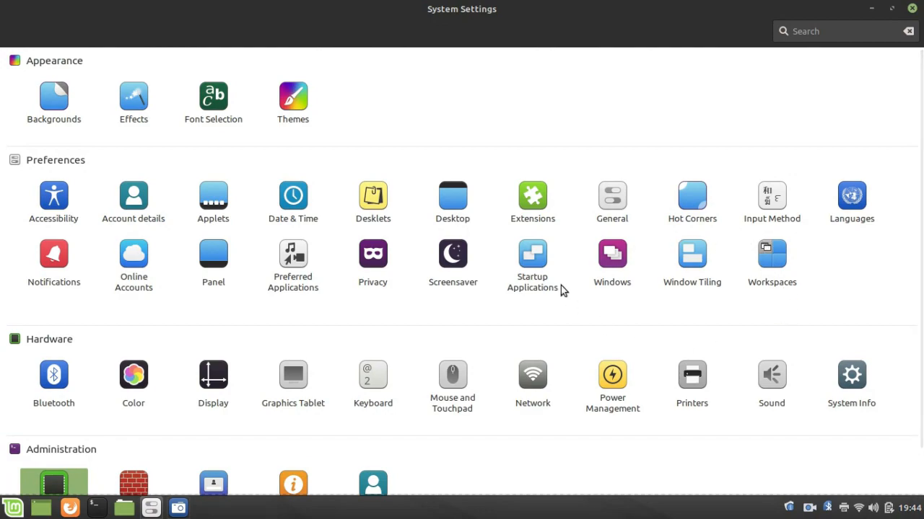
pyautogui.scroll(1, 484, 321)
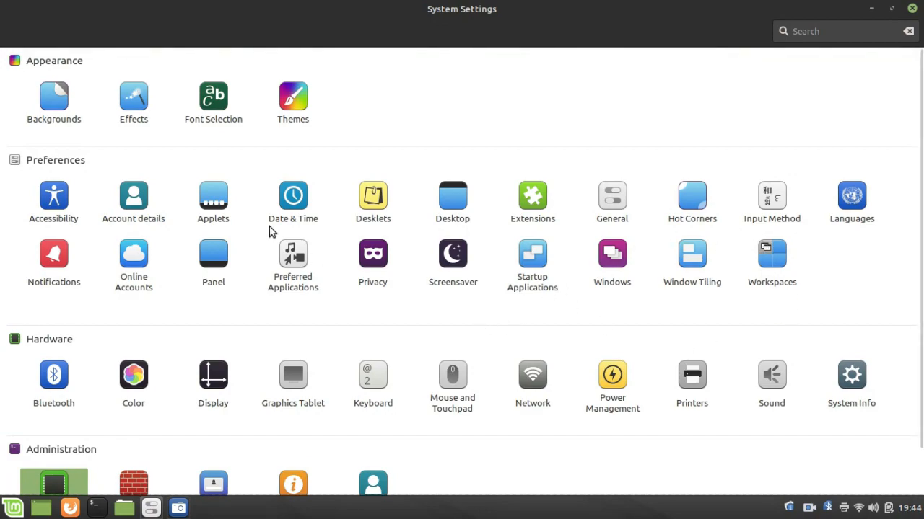
pyautogui.scroll(-1, 271, 231)
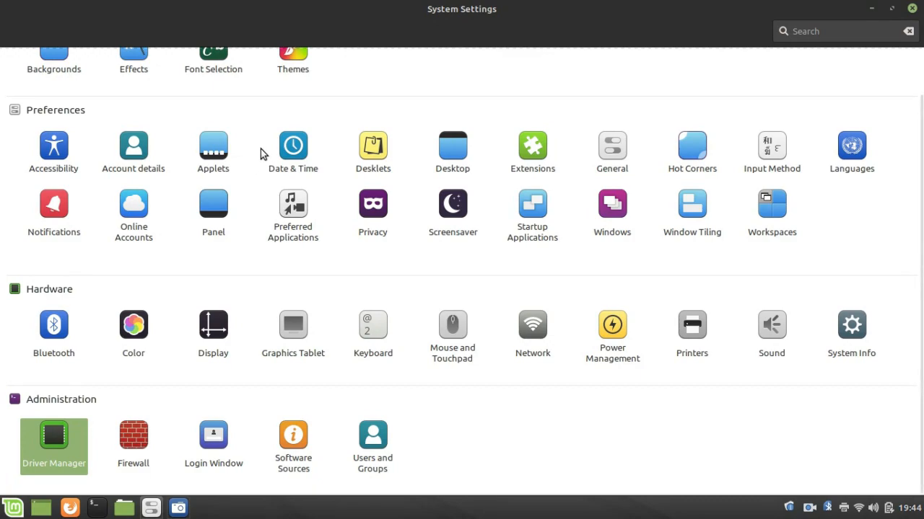
pyautogui.scroll(2, 256, 166)
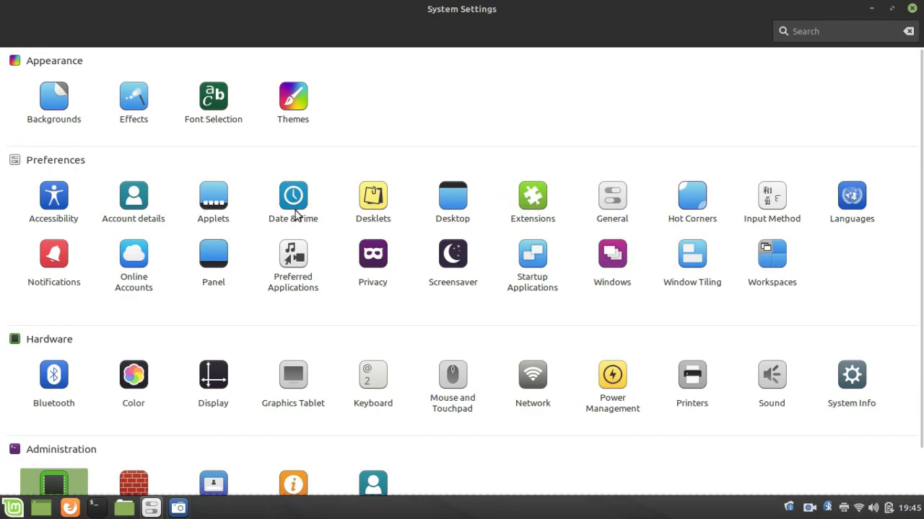
pyautogui.click(132, 202)
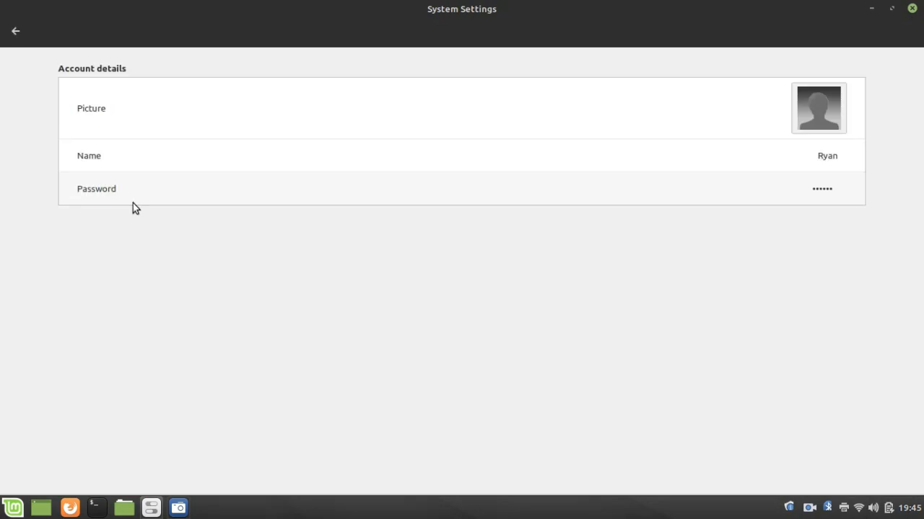
pyautogui.click(828, 109)
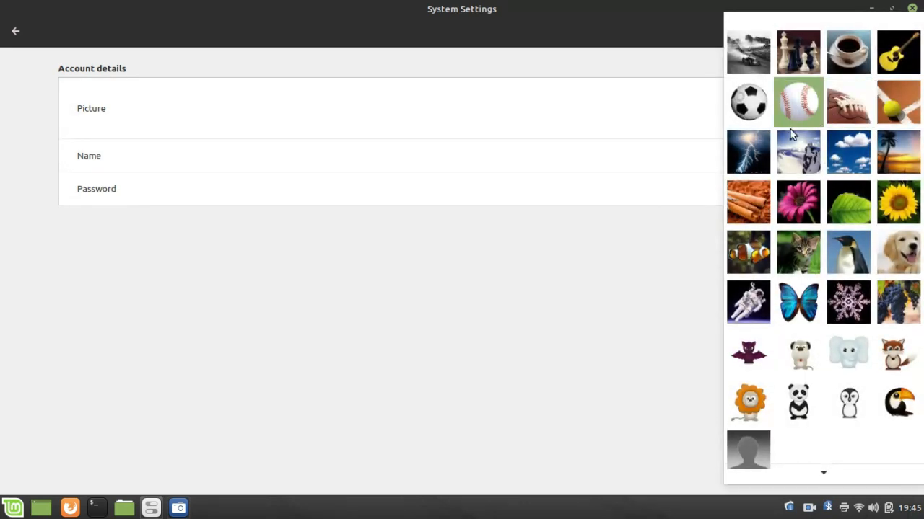
pyautogui.scroll(3, 861, 394)
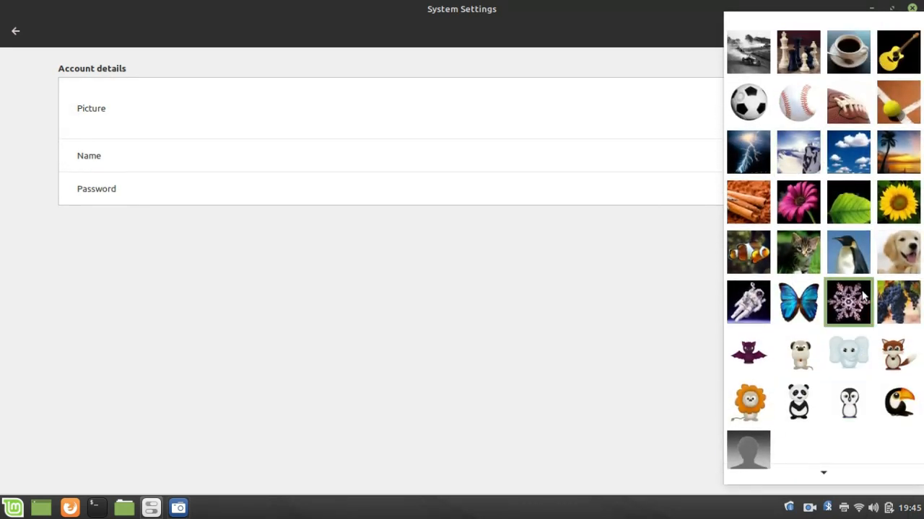
pyautogui.click(808, 252)
pyautogui.click(15, 31)
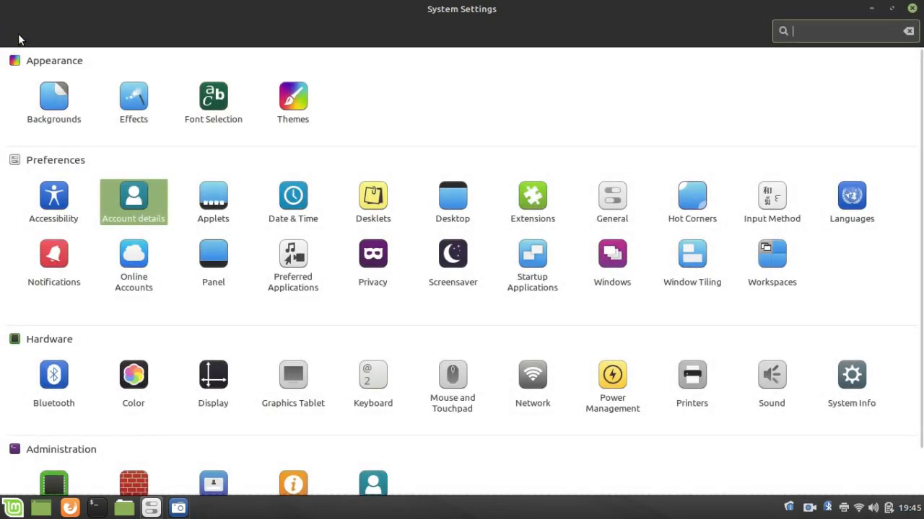
# - Look over the Wi-Fi, Wired and Network proxy pages of the Network settings, and close System Settings
pyautogui.scroll(-1, 619, 342)
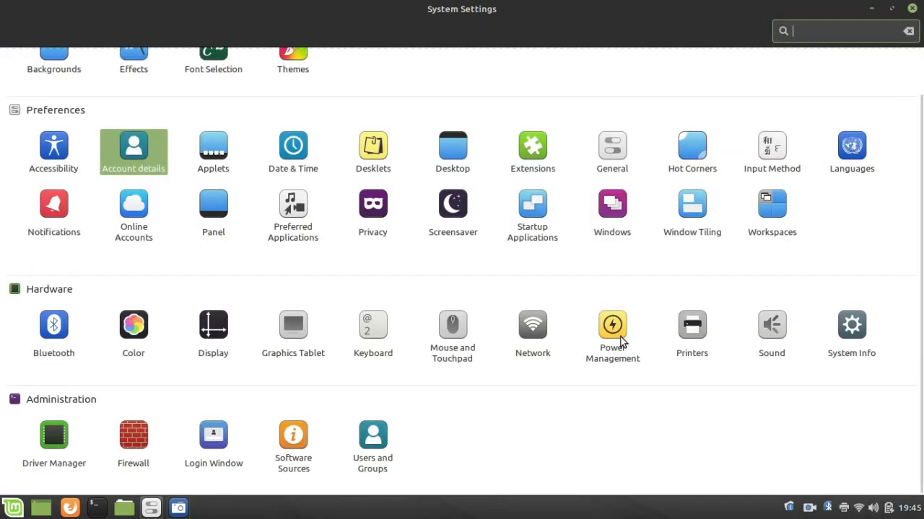
pyautogui.click(532, 330)
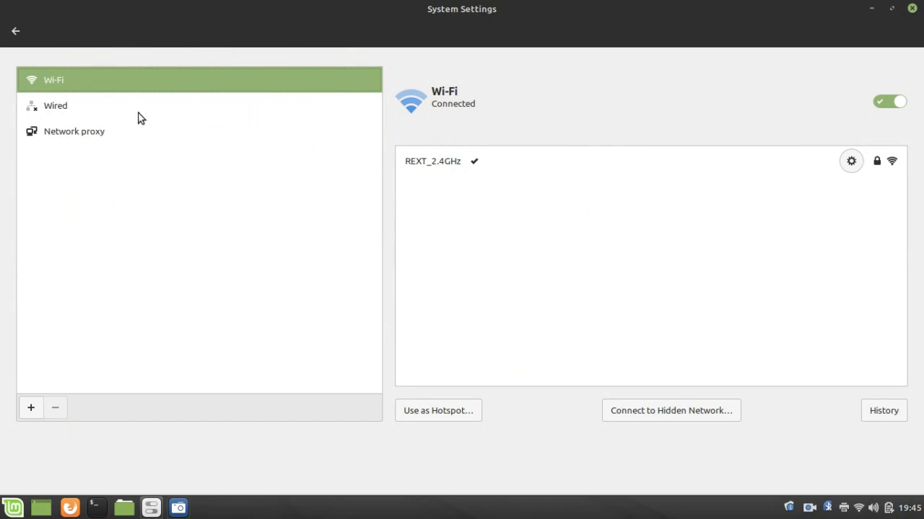
pyautogui.click(123, 106)
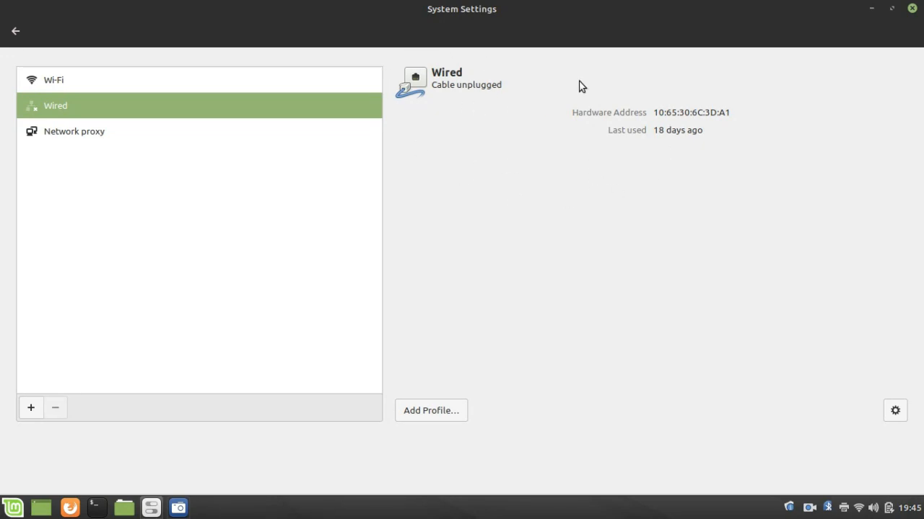
pyautogui.click(121, 137)
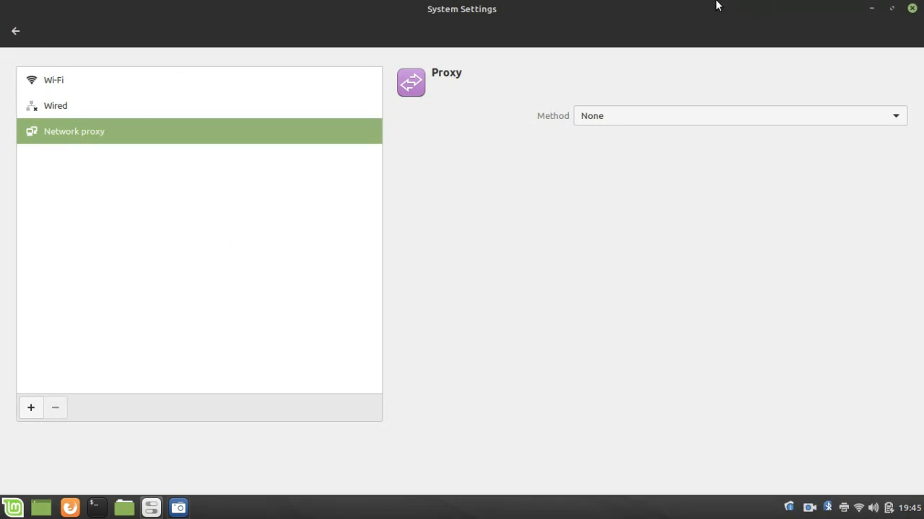
pyautogui.click(912, 8)
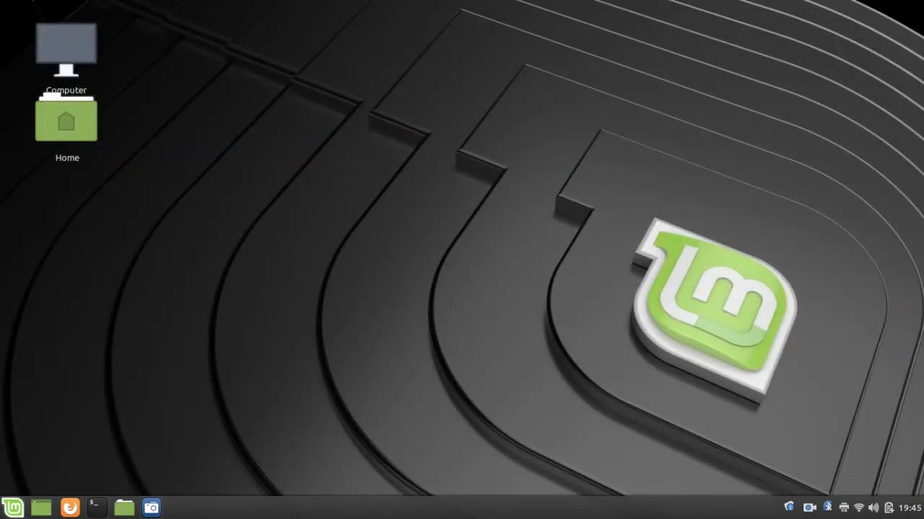
# - Reopen System Settings and look through its module categories from Appearance to Administration
pyautogui.click(13, 508)
pyautogui.click(697, 207)
pyautogui.scroll(-8, 443, 229)
pyautogui.scroll(-1, 445, 230)
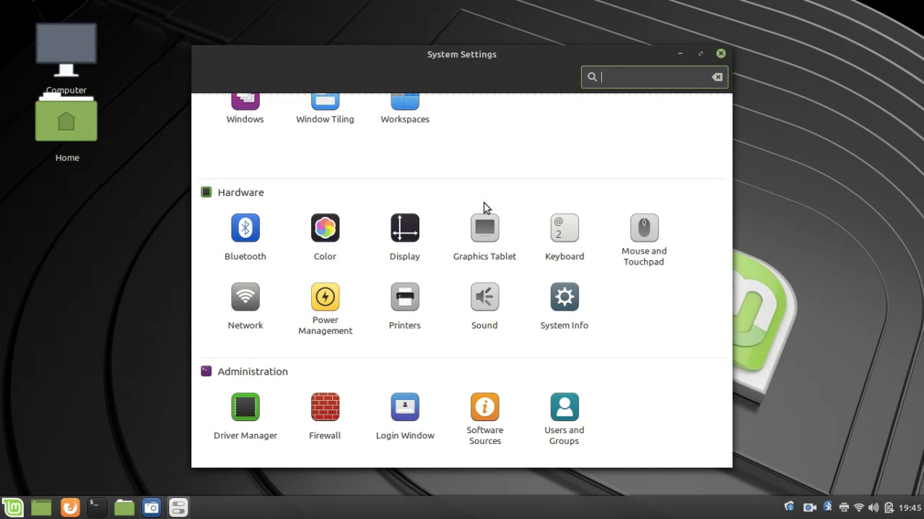
pyautogui.scroll(5, 490, 230)
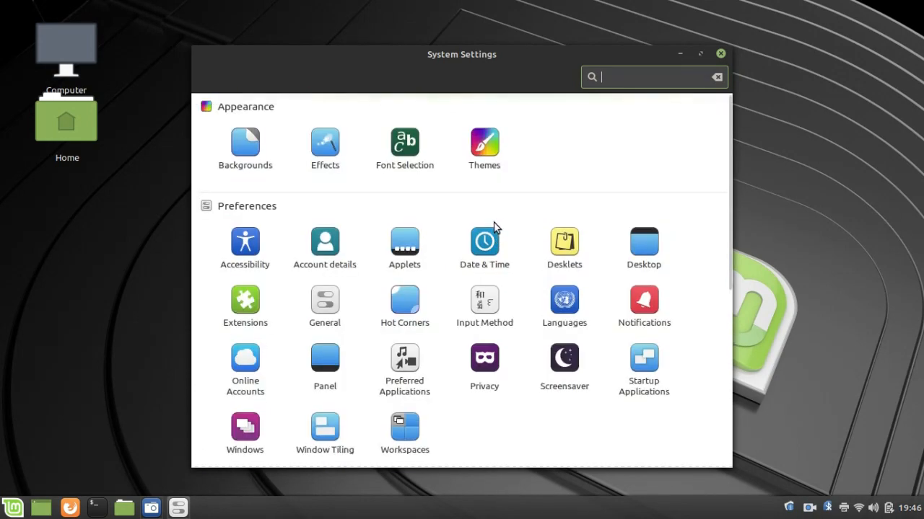
pyautogui.scroll(-6, 493, 223)
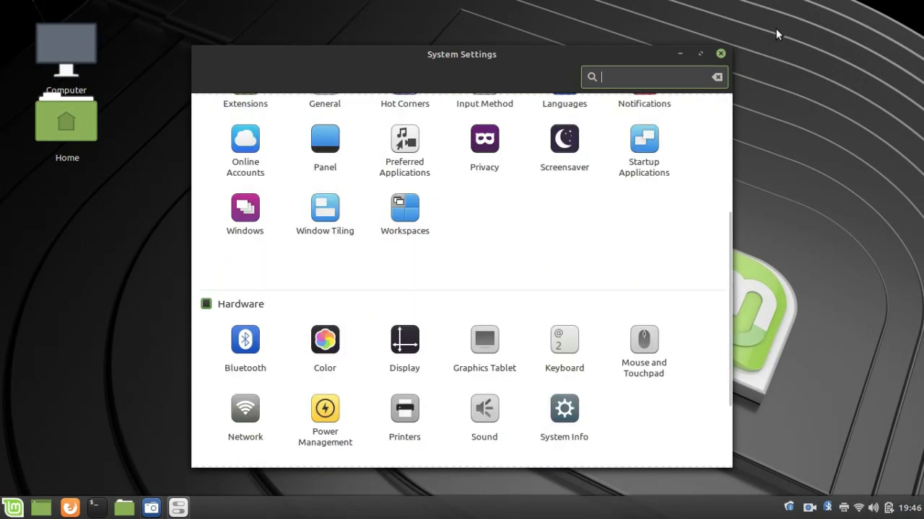
pyautogui.scroll(1, 665, 153)
pyautogui.scroll(-4, 666, 153)
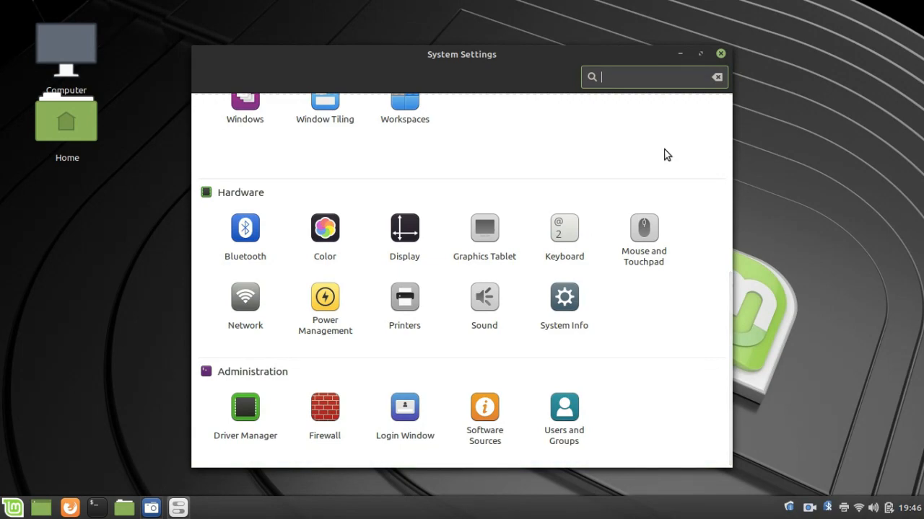
# - Open Users and Groups, dismiss its authentication request, and close System Settings
pyautogui.click(557, 422)
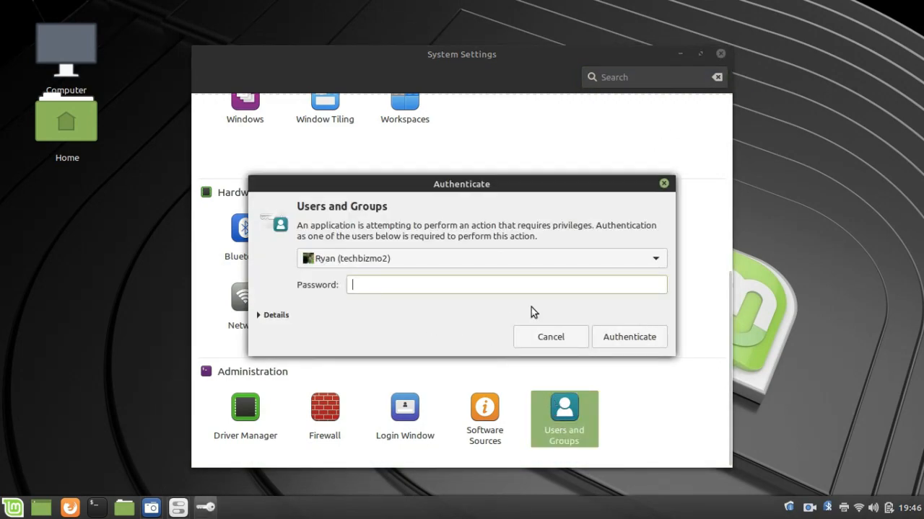
pyautogui.click(566, 336)
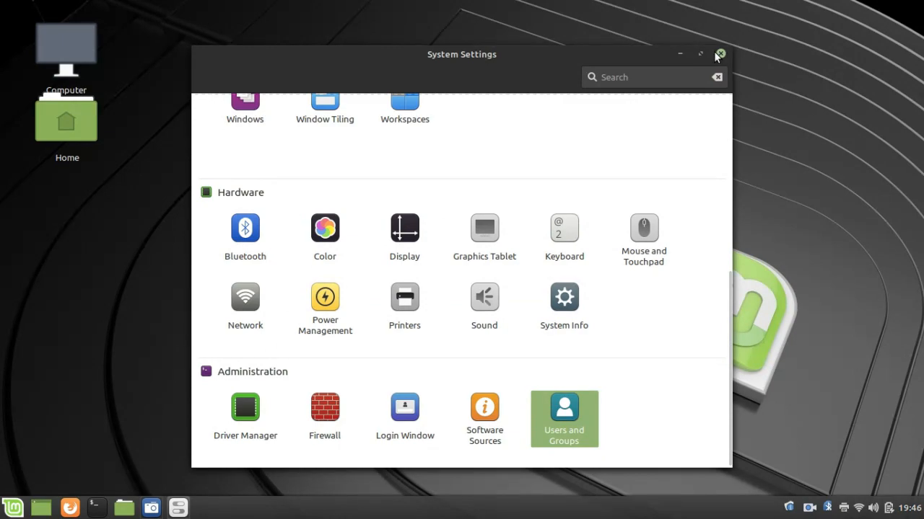
pyautogui.click(720, 53)
# - Open the Computer location from the desktop and maximize its file manager window
pyautogui.doubleClick(64, 44)
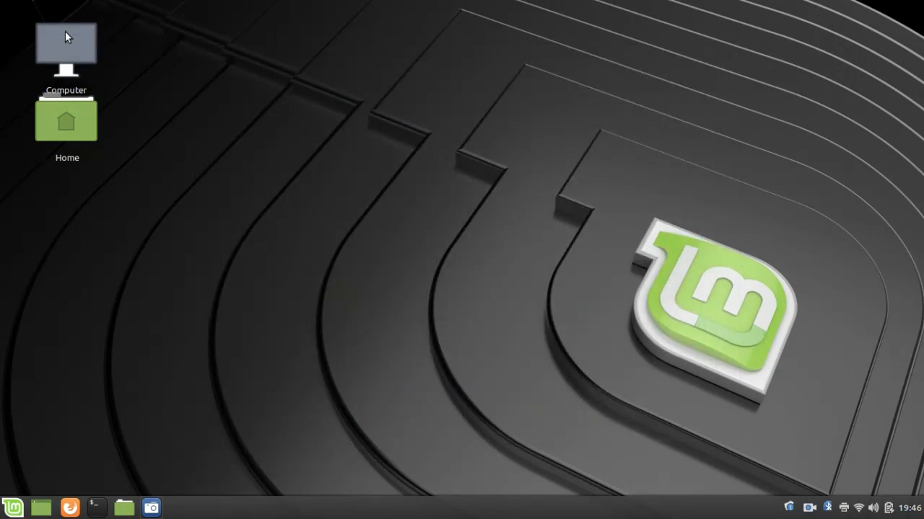
pyautogui.moveTo(433, 76); pyautogui.dragTo(294, 13)
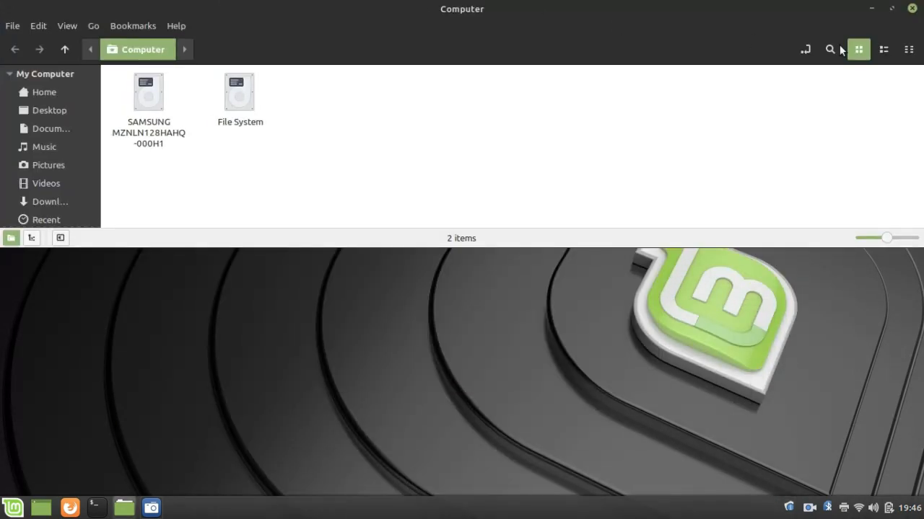
pyautogui.click(891, 9)
# - View the file manager's About information and close it
pyautogui.click(167, 25)
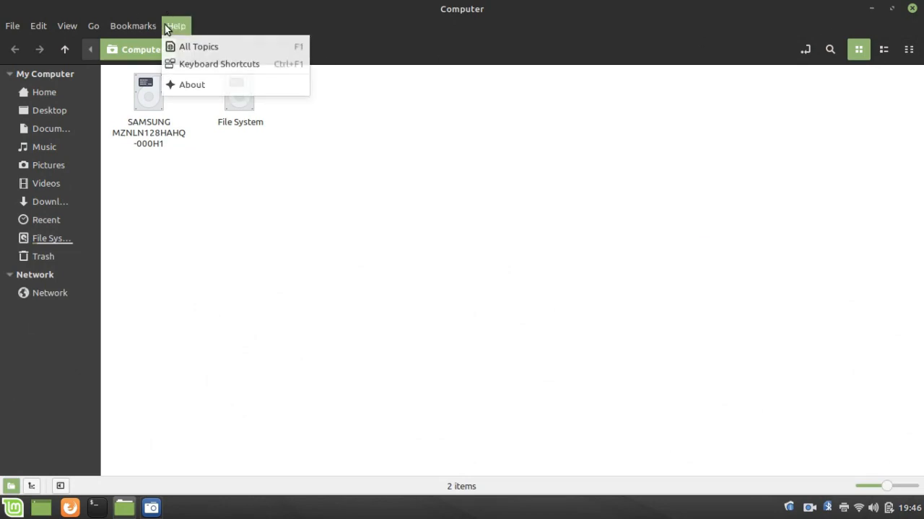
pyautogui.click(211, 91)
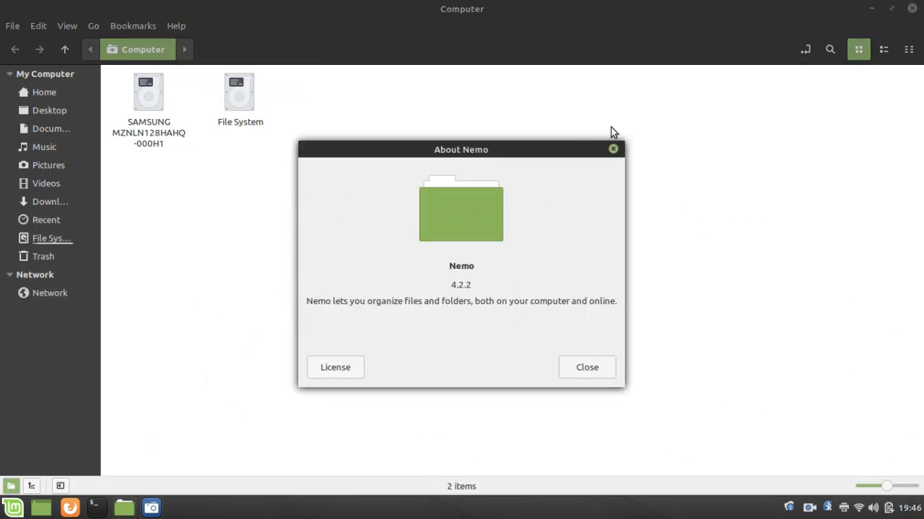
pyautogui.click(614, 149)
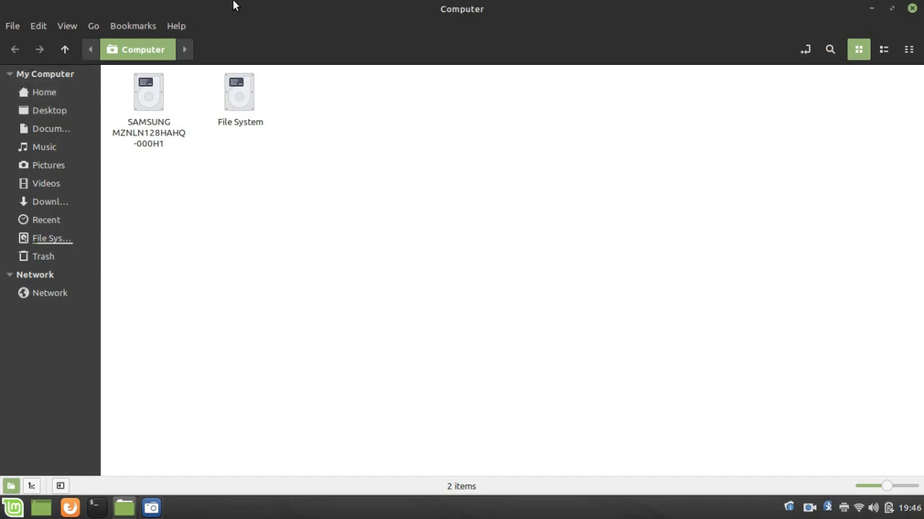
# - Browse the Home, Desktop, Documents, Music, Pictures, Videos, Downloads, Recent, File System and Trash locations in turn
pyautogui.click(64, 96)
pyautogui.click(52, 112)
pyautogui.click(62, 132)
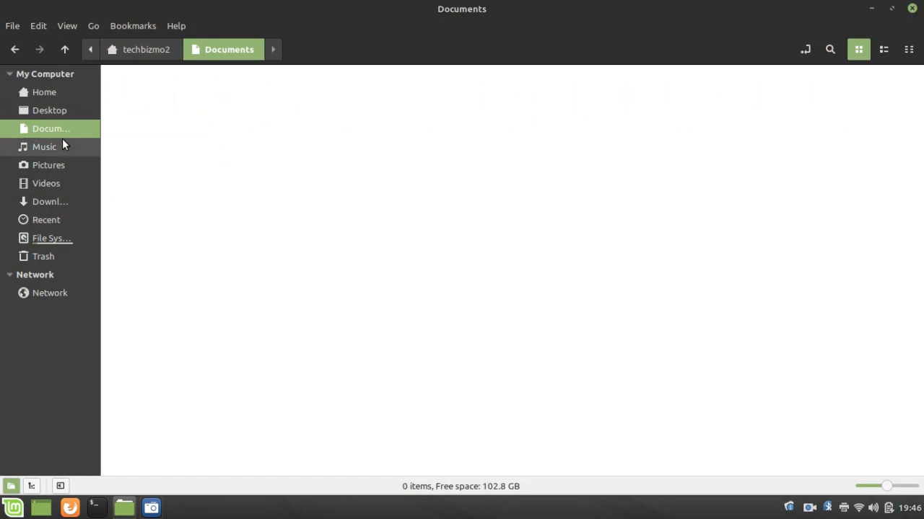
pyautogui.click(57, 149)
pyautogui.click(58, 166)
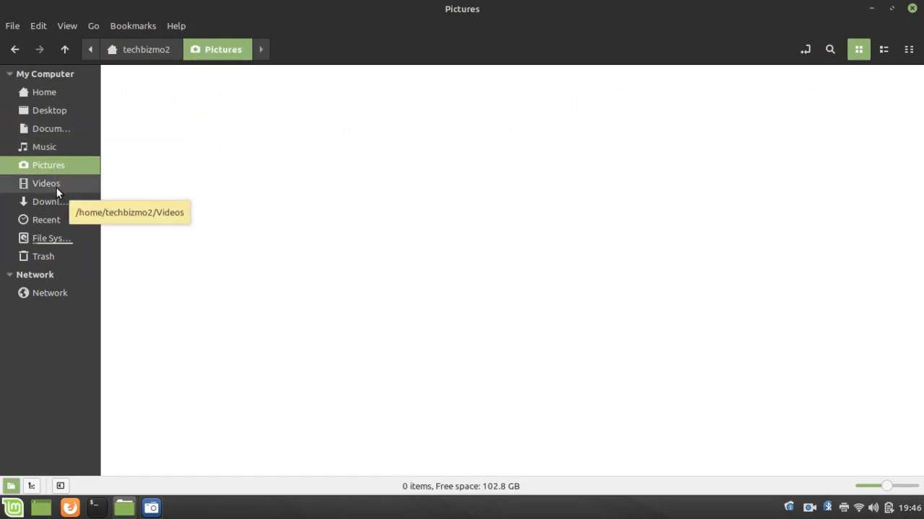
pyautogui.click(57, 186)
pyautogui.click(62, 203)
pyautogui.click(52, 225)
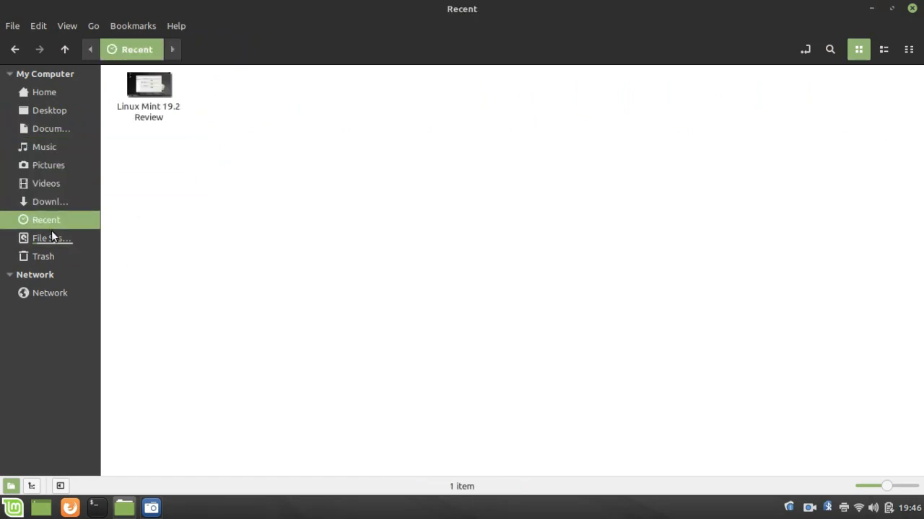
pyautogui.click(50, 241)
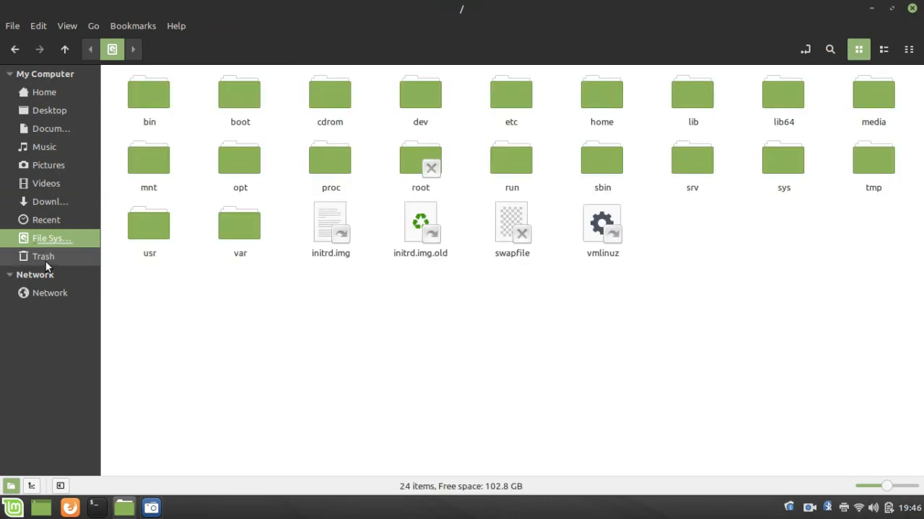
pyautogui.click(45, 258)
# - Return to Home, open the Templates folder to check its contents and context options, and go back to Home
pyautogui.hotkey('alt', 'Home')
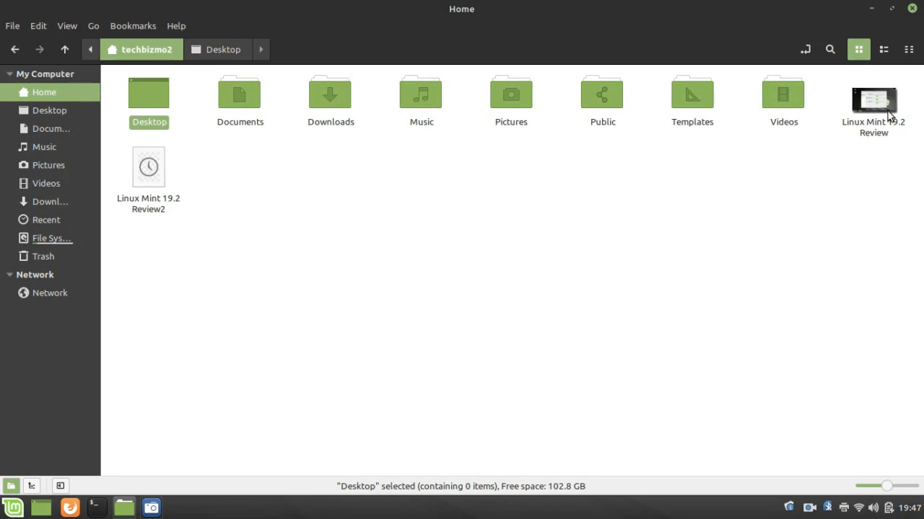
pyautogui.click(189, 170)
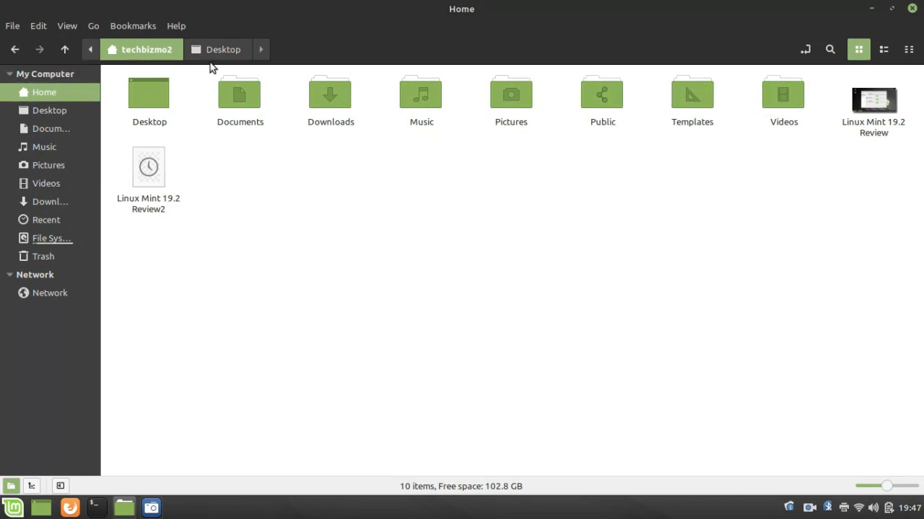
pyautogui.doubleClick(688, 114)
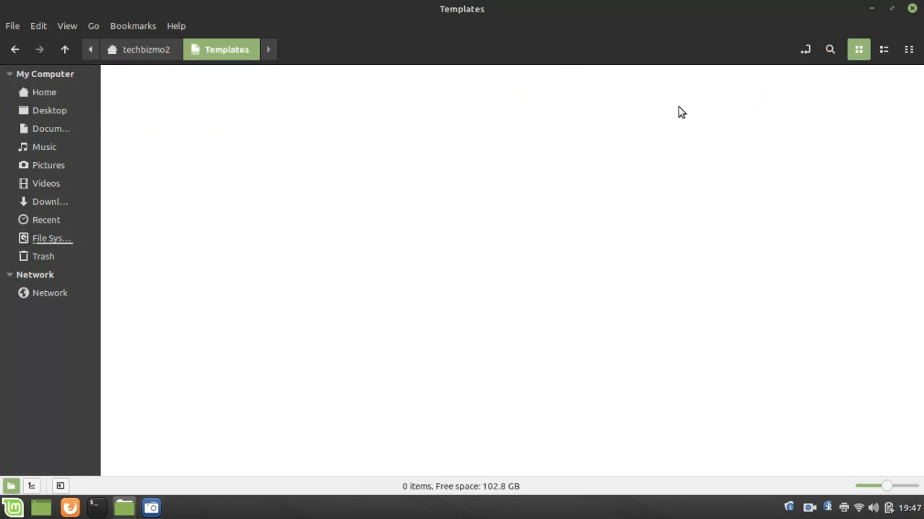
pyautogui.rightClick(312, 144)
pyautogui.click(260, 102)
pyautogui.rightClick(260, 102)
pyautogui.click(221, 94)
pyautogui.click(15, 49)
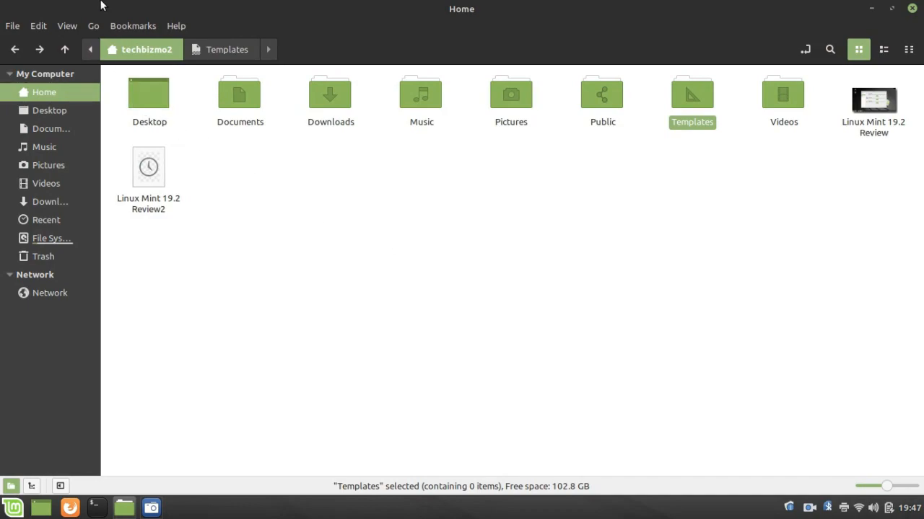
# - Look through the file manager's commands and view its About information again, closing it when finished
pyautogui.click(13, 26)
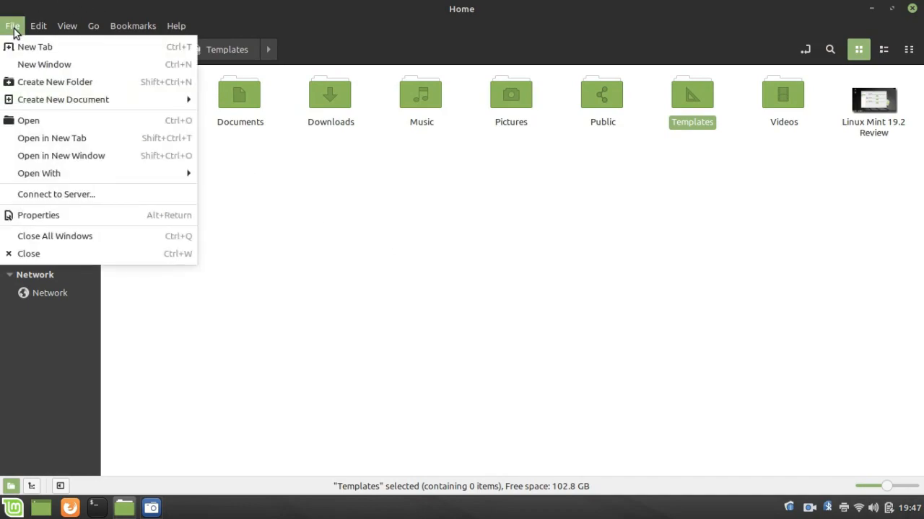
pyautogui.moveTo(87, 32)
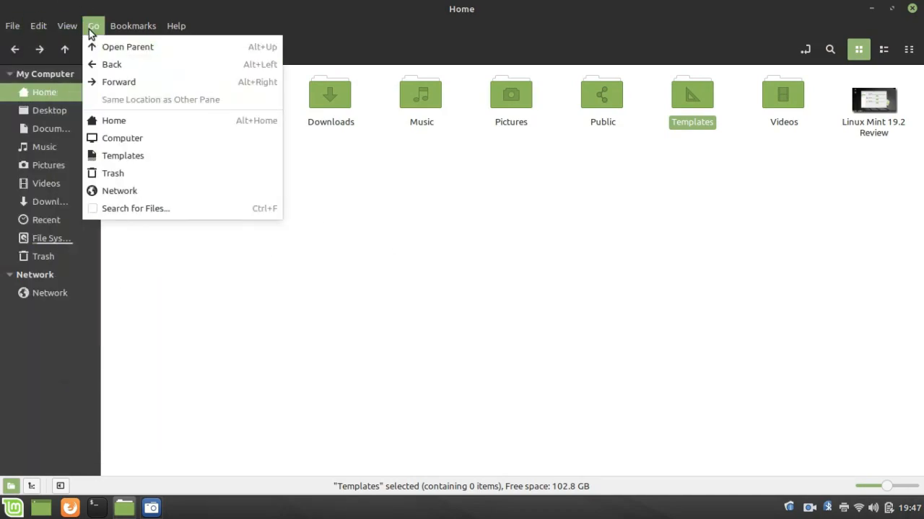
pyautogui.moveTo(182, 26)
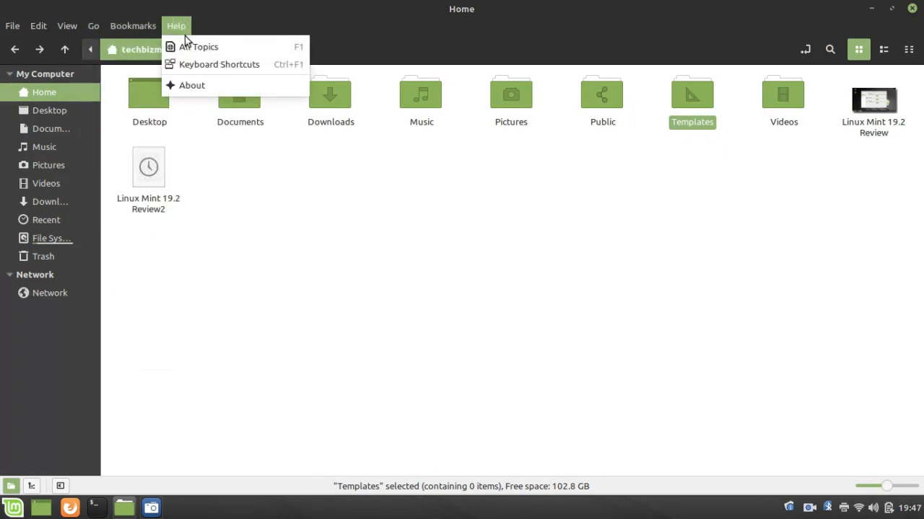
pyautogui.click(195, 86)
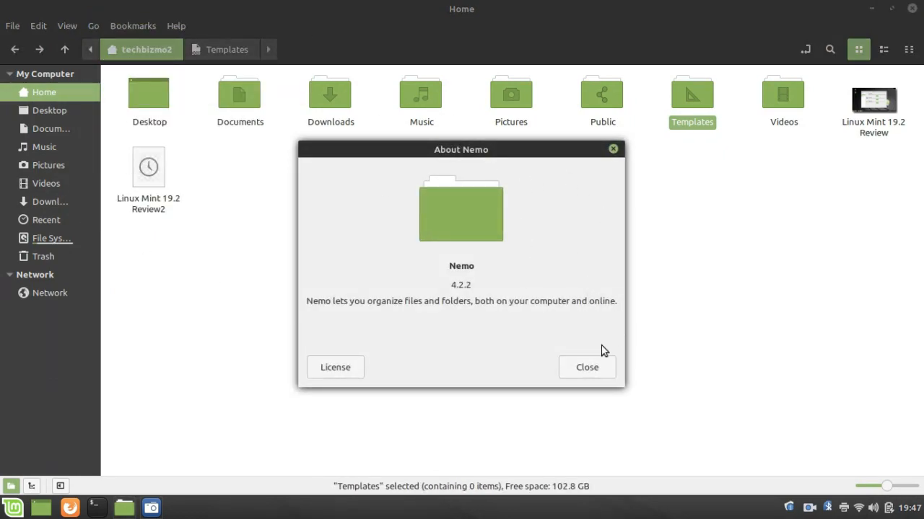
pyautogui.click(586, 369)
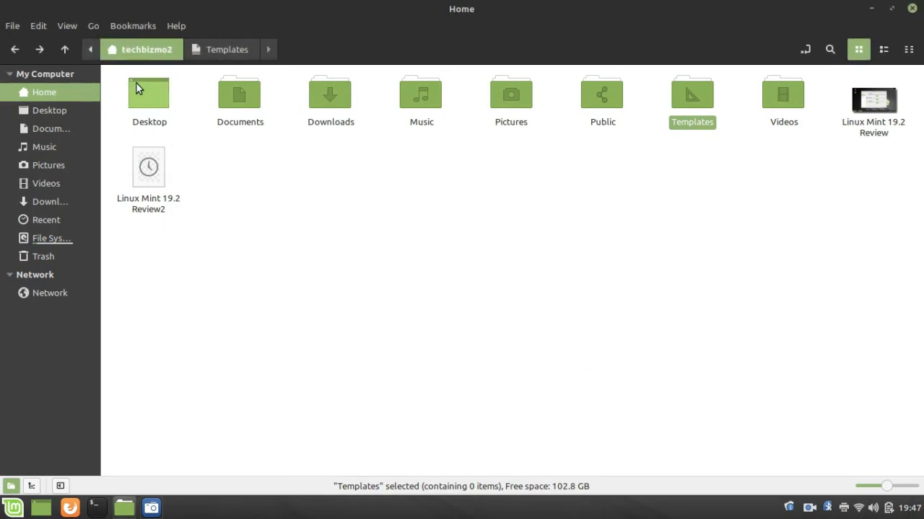
# - Open a second tab showing the Home folder and close it again
pyautogui.click(12, 26)
pyautogui.click(11, 27)
pyautogui.click(11, 27)
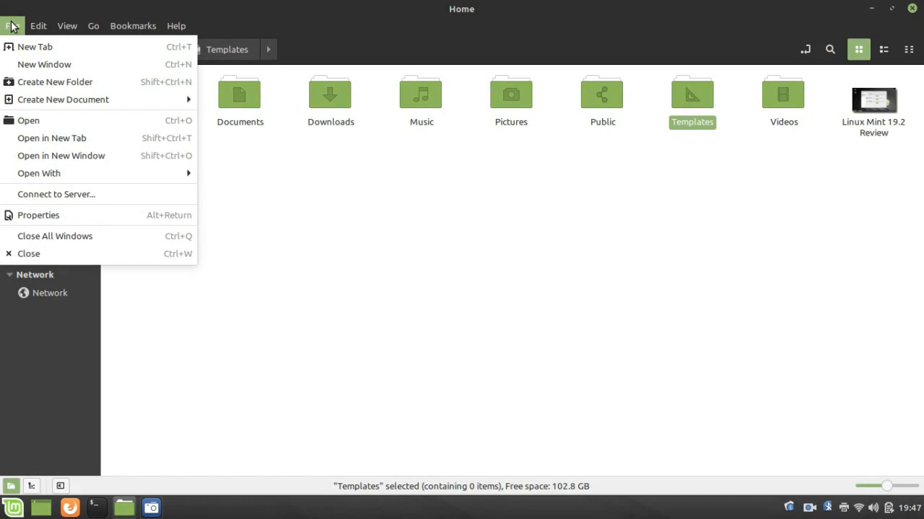
pyautogui.click(45, 65)
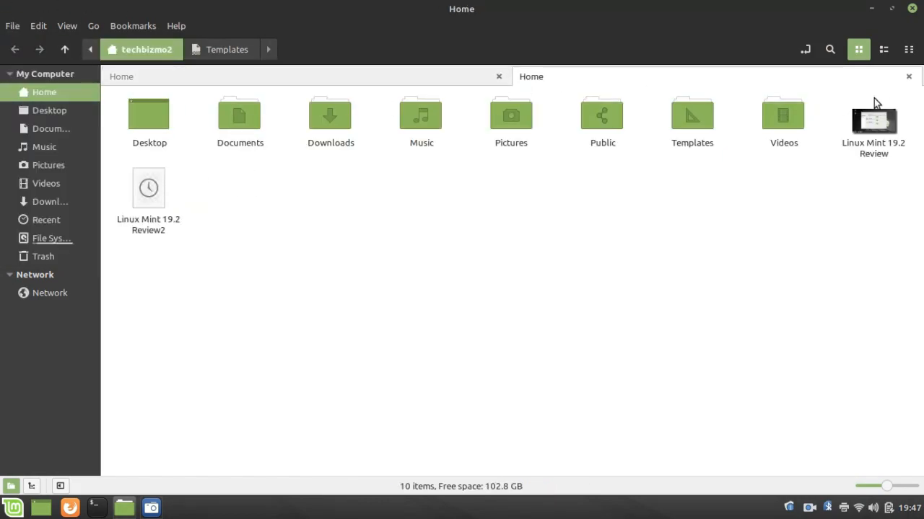
pyautogui.click(908, 77)
# - View the Templates folder's properties and close them
pyautogui.click(13, 25)
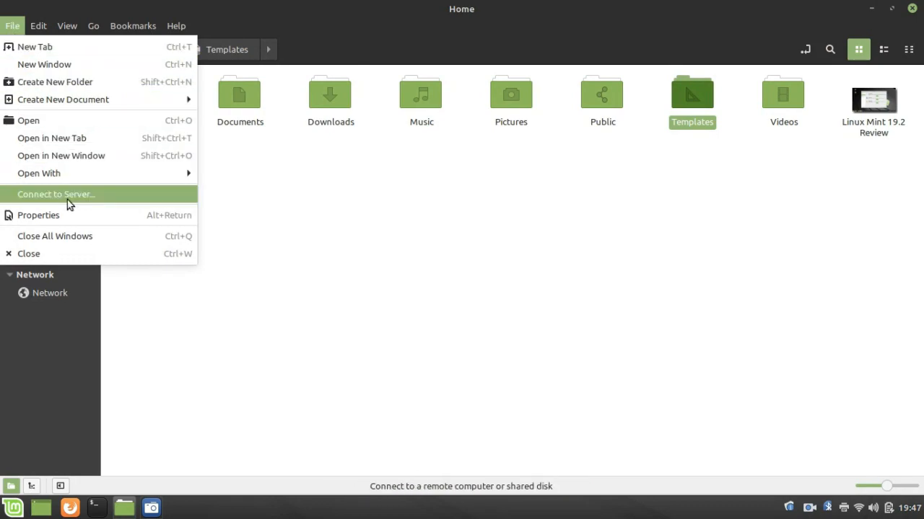
pyautogui.click(68, 216)
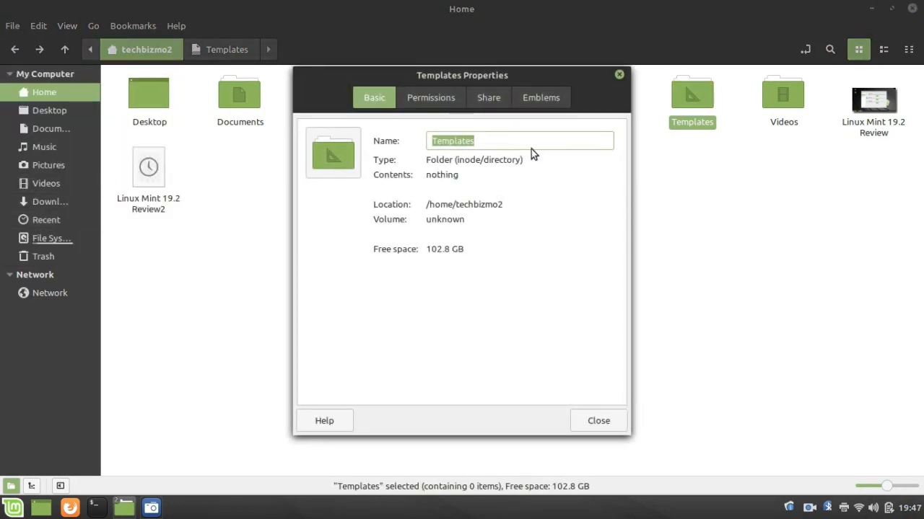
pyautogui.click(625, 75)
# - Check the Open With options, review the Connect to Server dialog, and cancel it without connecting
pyautogui.click(11, 26)
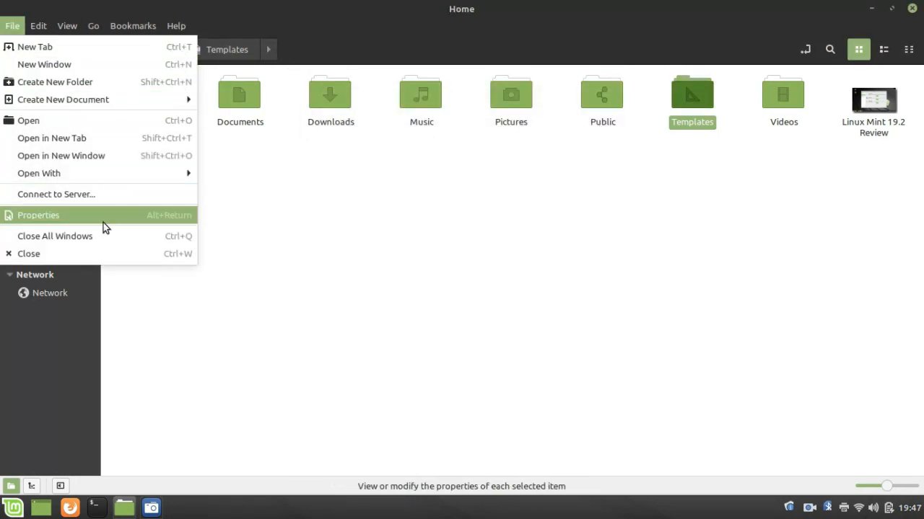
pyautogui.moveTo(87, 173)
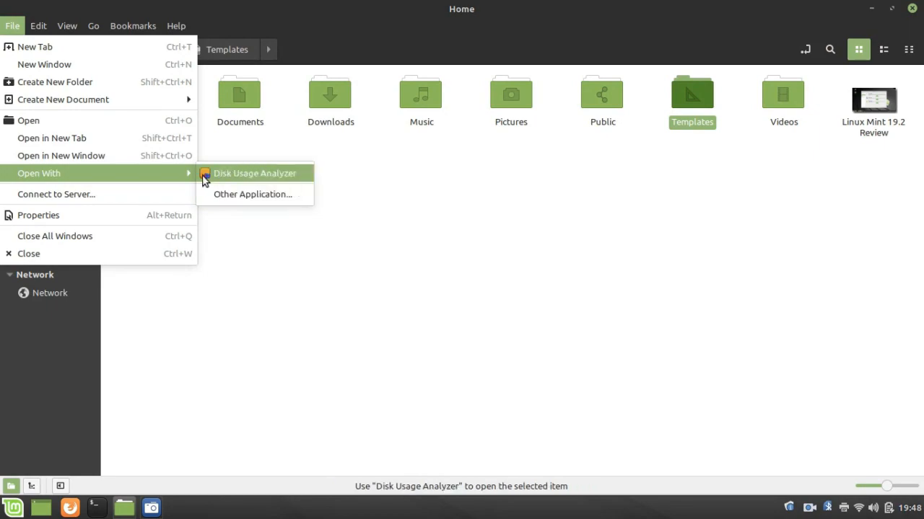
pyautogui.click(155, 193)
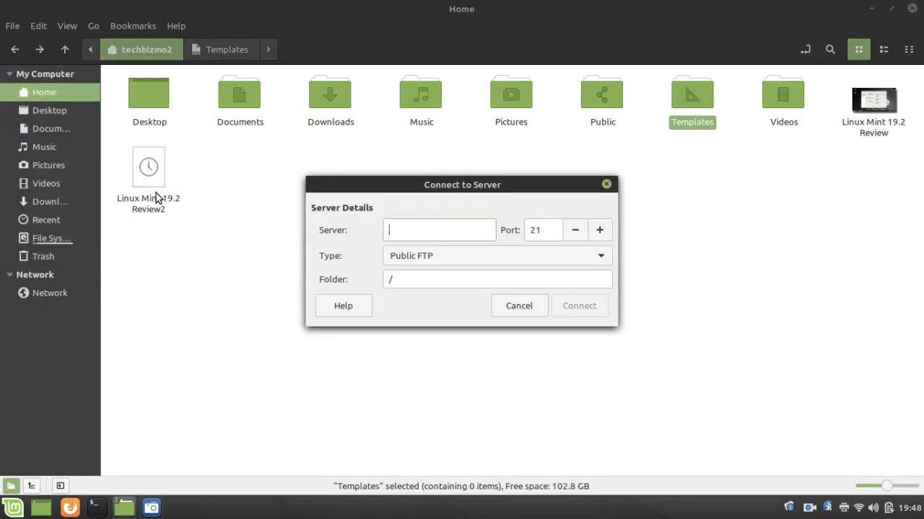
pyautogui.click(606, 185)
pyautogui.click(11, 26)
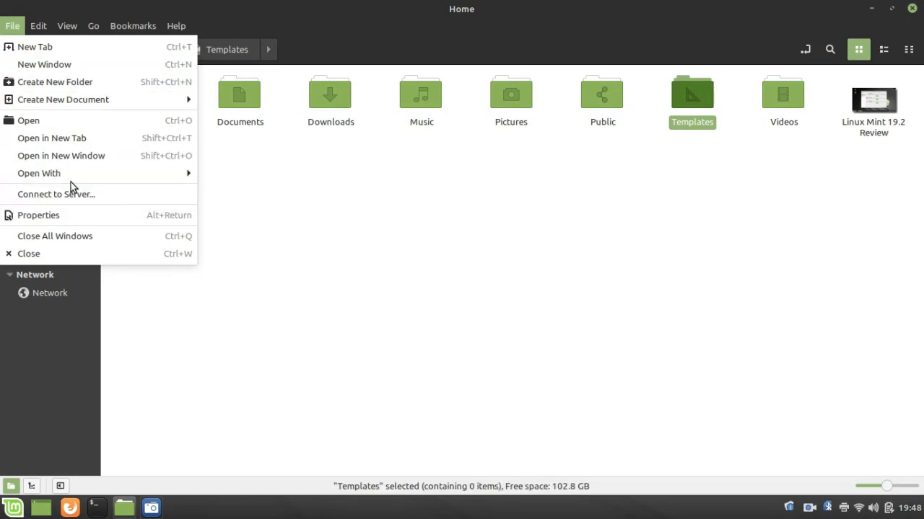
pyautogui.click(68, 201)
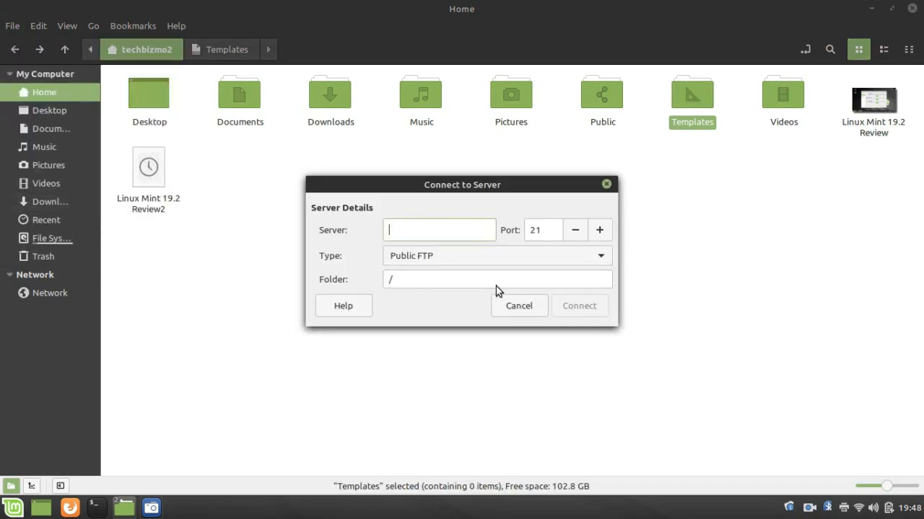
pyautogui.click(513, 301)
# - Restore the Home window to a smaller size, view the desktop's context options, and maximize the window again
pyautogui.click(10, 26)
pyautogui.click(508, 139)
pyautogui.doubleClick(264, 6)
pyautogui.rightClick(182, 163)
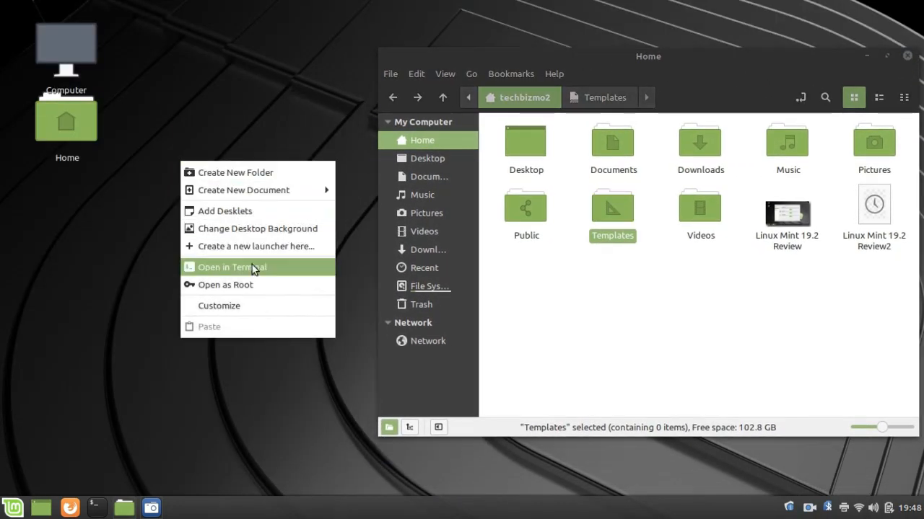
pyautogui.click(615, 351)
pyautogui.moveTo(704, 53); pyautogui.dragTo(503, 33)
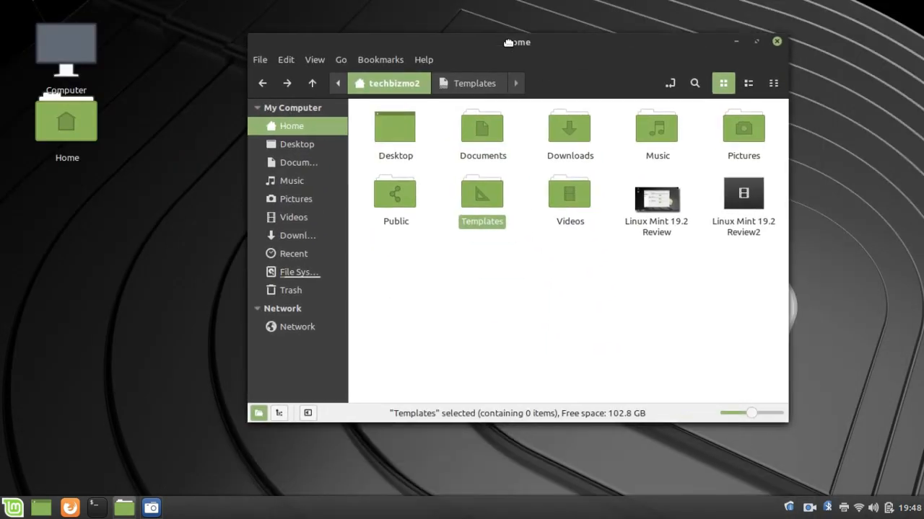
pyautogui.click(754, 32)
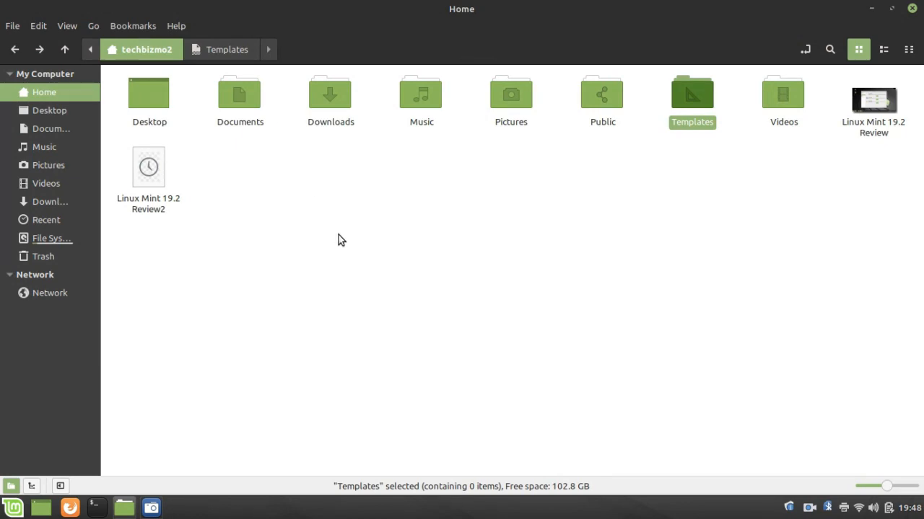
# - Look through the Edit commands available for the selected Templates folder
pyautogui.click(38, 26)
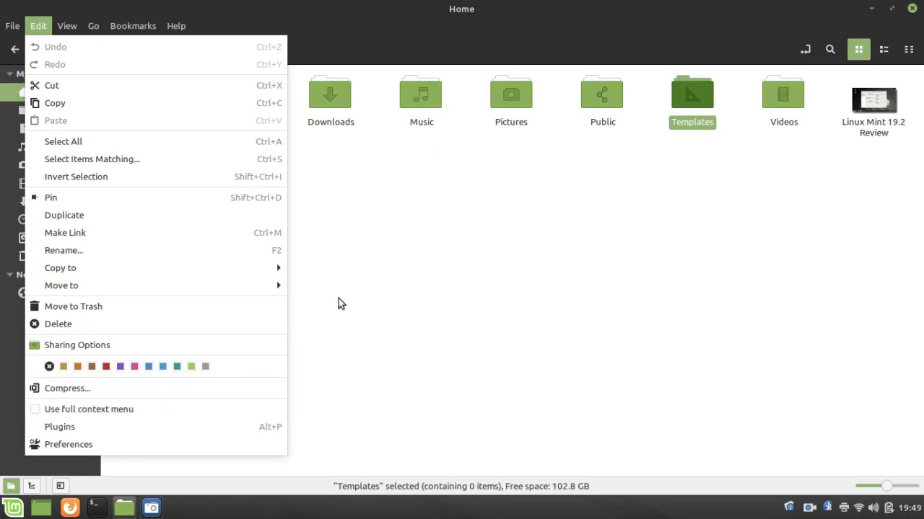
pyautogui.click(349, 212)
# - Zoom the Home folder's icons in and out several times, leaving them one level smaller than normal size
pyautogui.click(67, 26)
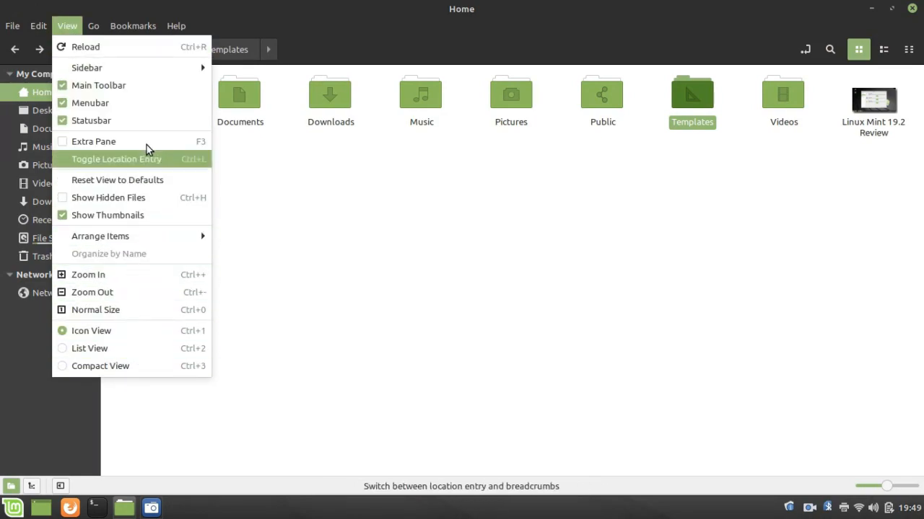
pyautogui.click(125, 294)
pyautogui.click(67, 26)
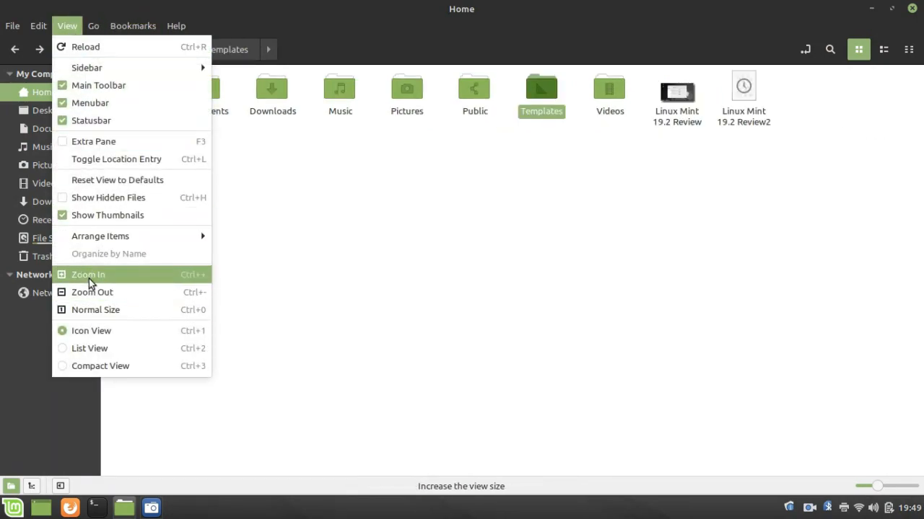
pyautogui.click(91, 272)
pyautogui.scroll(3, 540, 347)
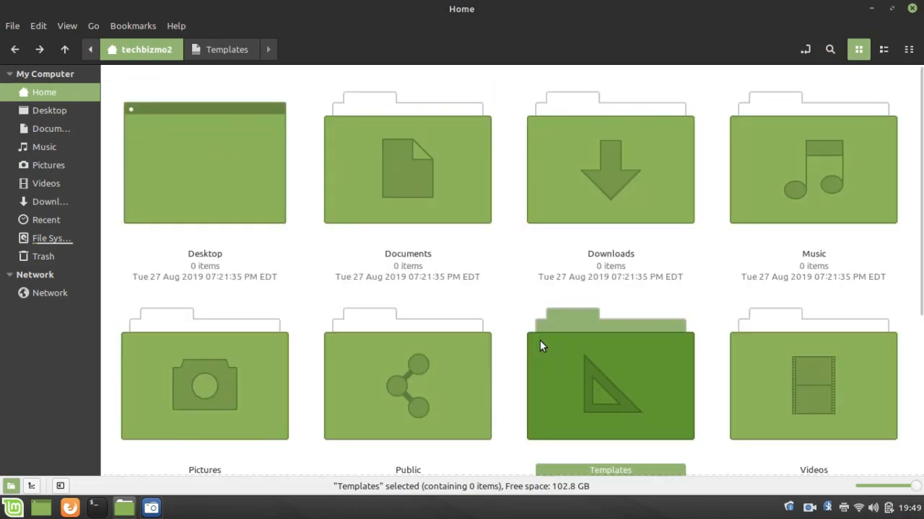
pyautogui.scroll(-3, 540, 346)
pyautogui.scroll(1, 516, 364)
pyautogui.scroll(-2, 517, 362)
pyautogui.scroll(1, 517, 362)
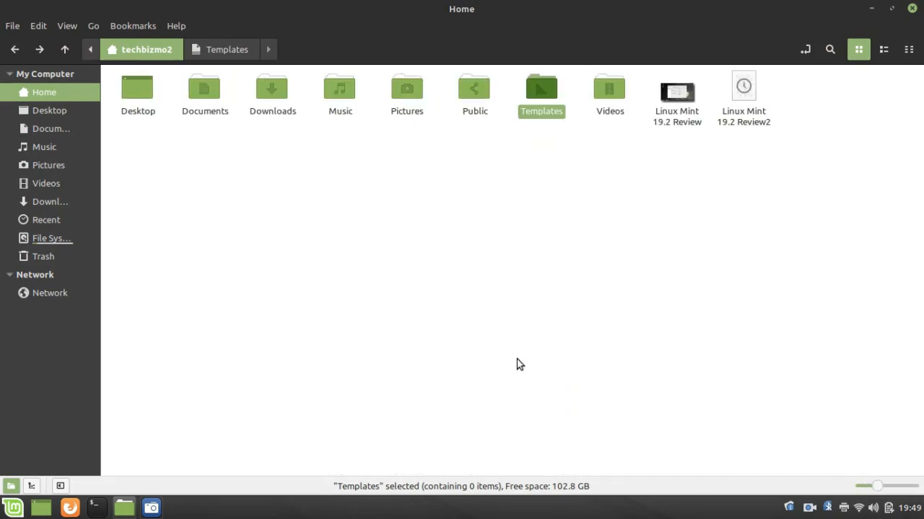
pyautogui.scroll(-3, 516, 365)
pyautogui.scroll(3, 517, 365)
pyautogui.scroll(-2, 517, 365)
pyautogui.scroll(1, 575, 242)
# - Visit the Computer, Trash and Network locations in turn using the Go commands
pyautogui.click(88, 26)
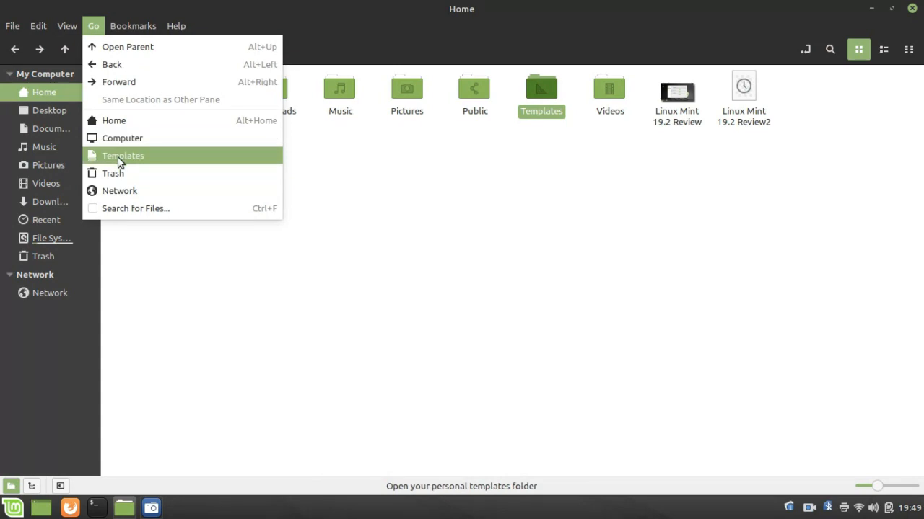
pyautogui.click(119, 138)
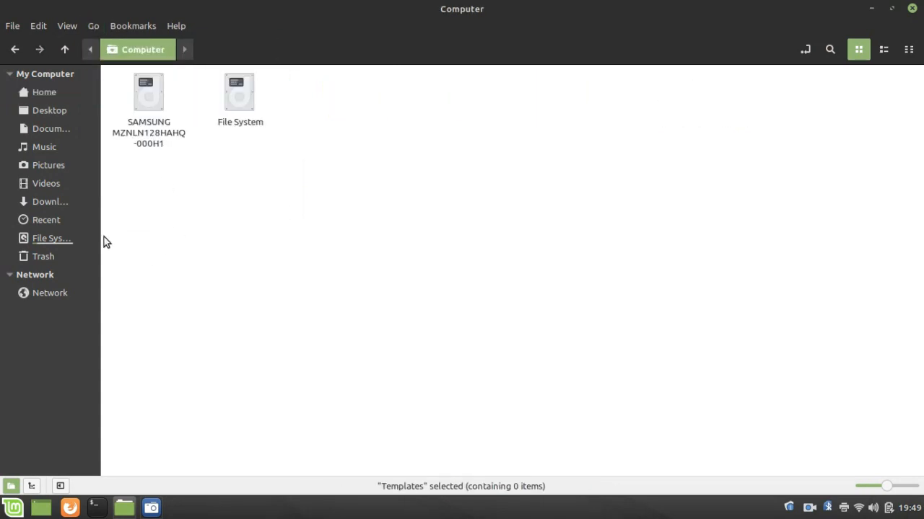
pyautogui.click(93, 21)
pyautogui.click(121, 176)
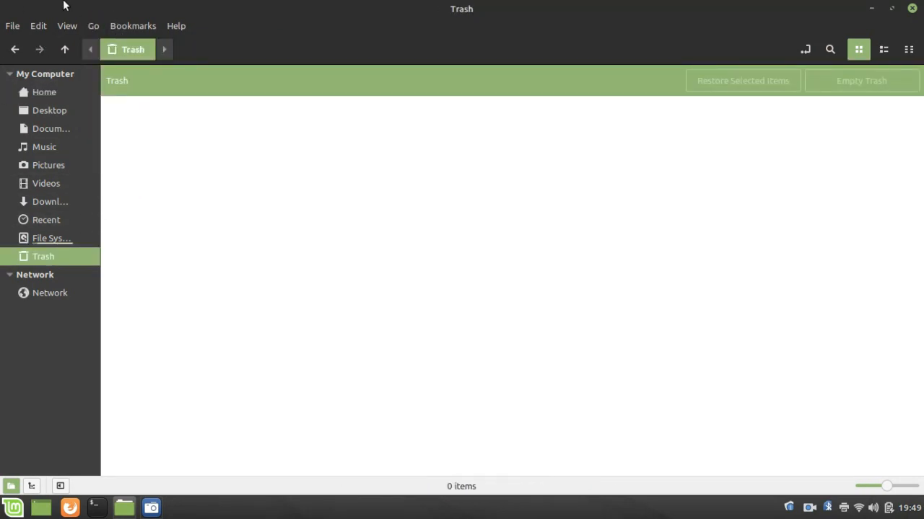
pyautogui.click(97, 26)
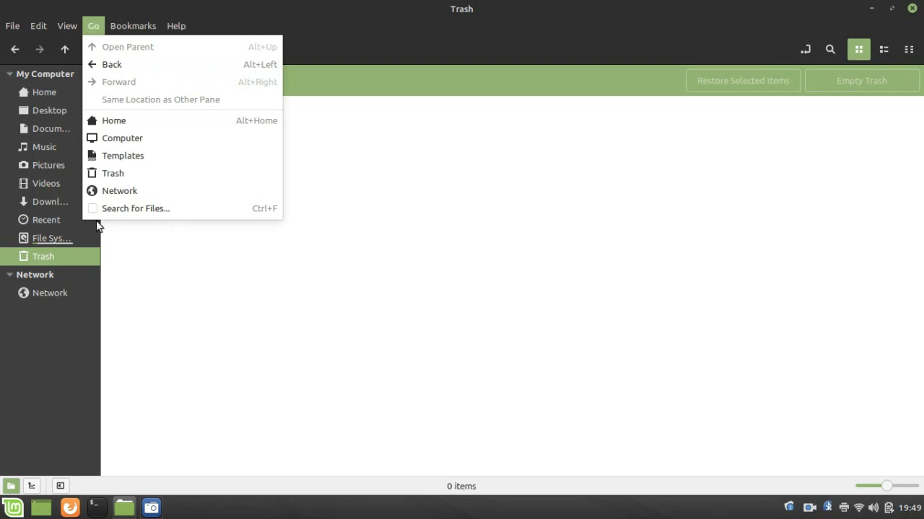
pyautogui.click(121, 193)
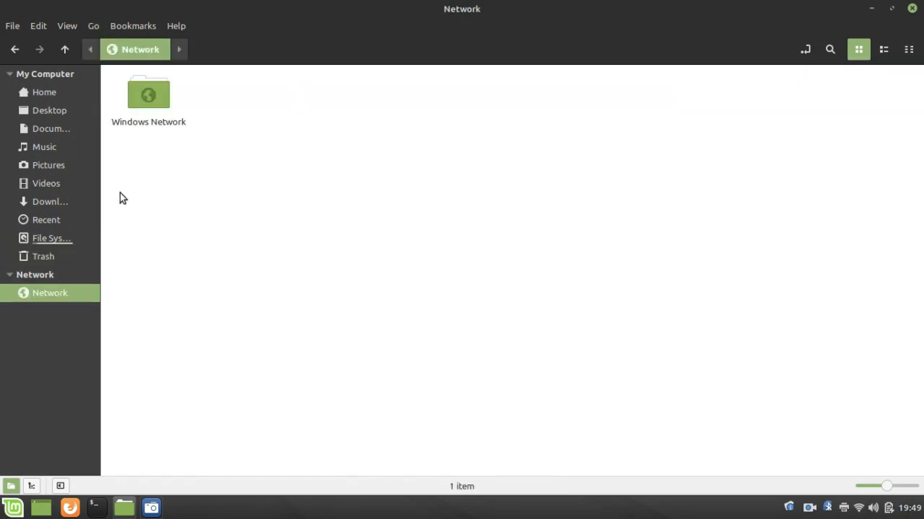
# - Look inside the Windows Network folder and go back through the history to the Trash
pyautogui.click(141, 106)
pyautogui.doubleClick(155, 93)
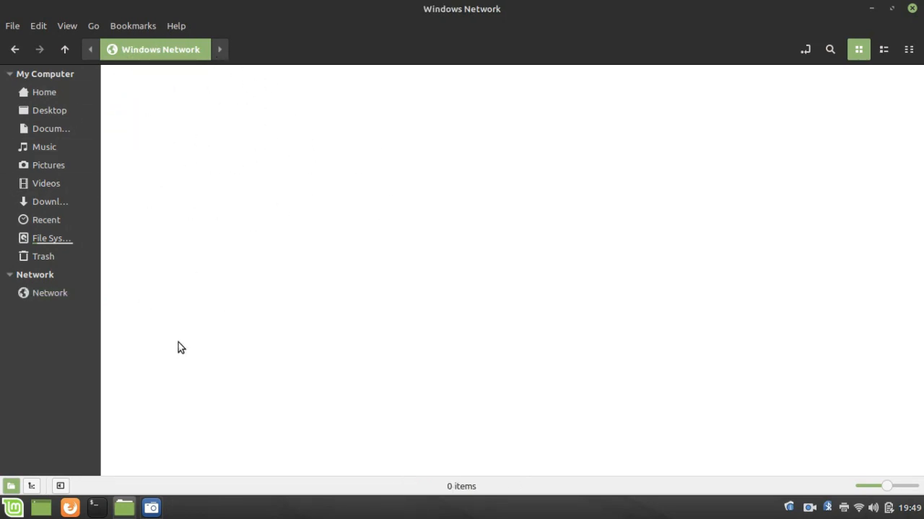
pyautogui.click(14, 49)
pyautogui.click(24, 53)
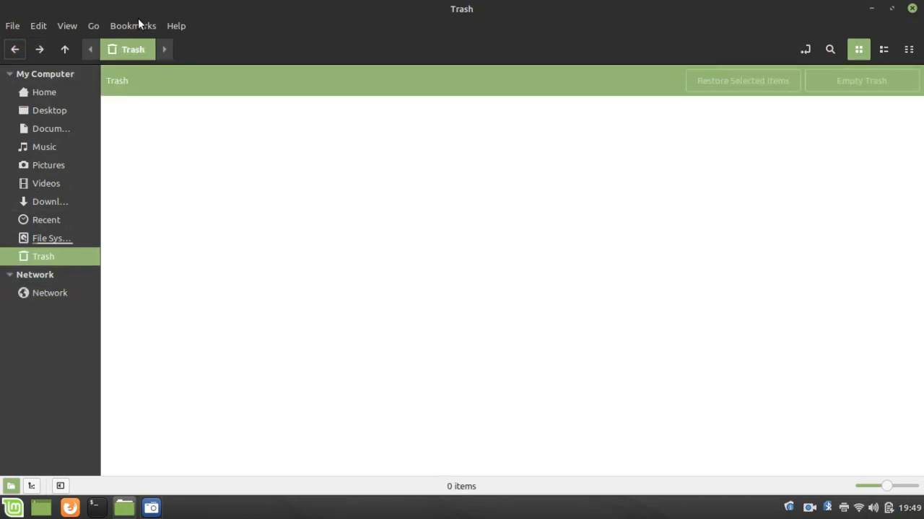
# - View the available Bookmarks and Help commands of the file manager
pyautogui.click(132, 28)
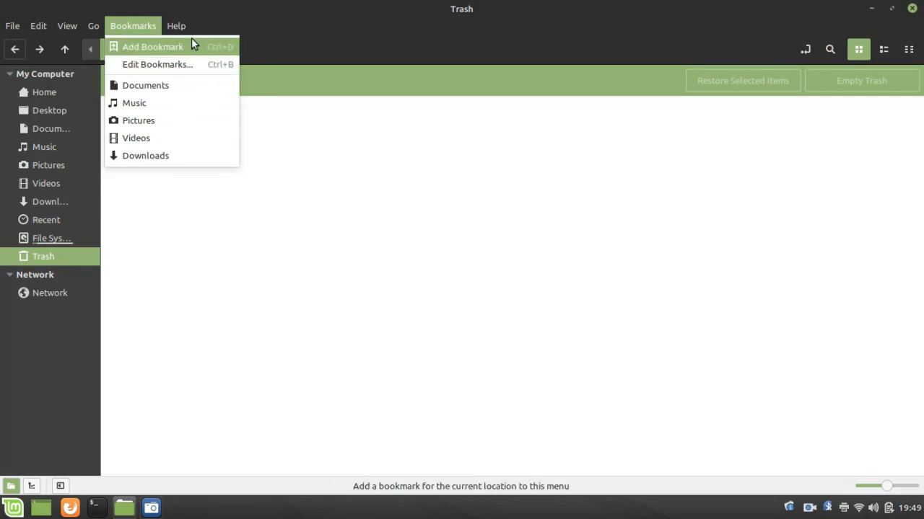
pyautogui.moveTo(180, 33)
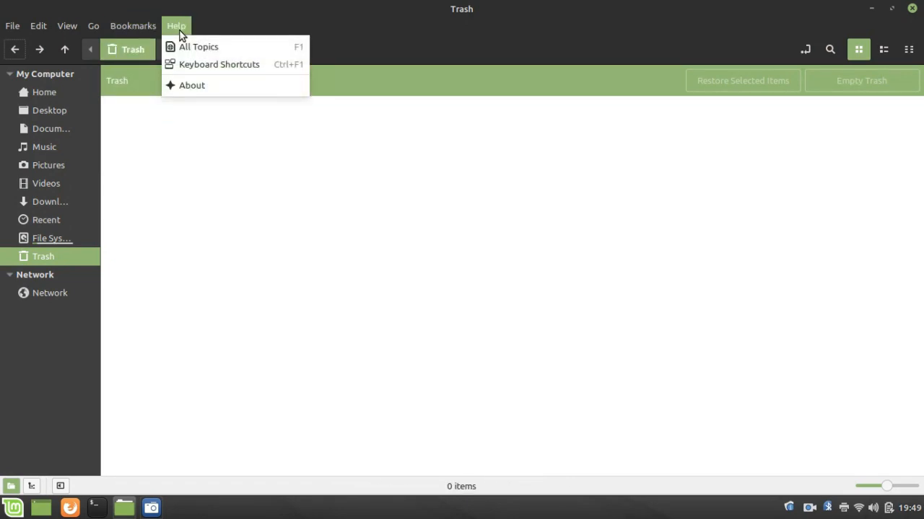
pyautogui.click(607, 143)
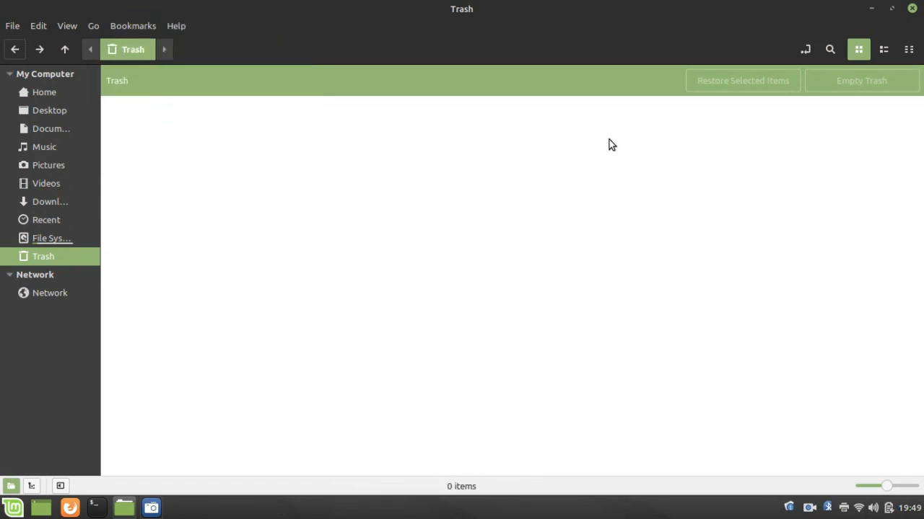
# - Return to the Home folder and compare its icon, list and compact views, ending in list view
pyautogui.click(40, 92)
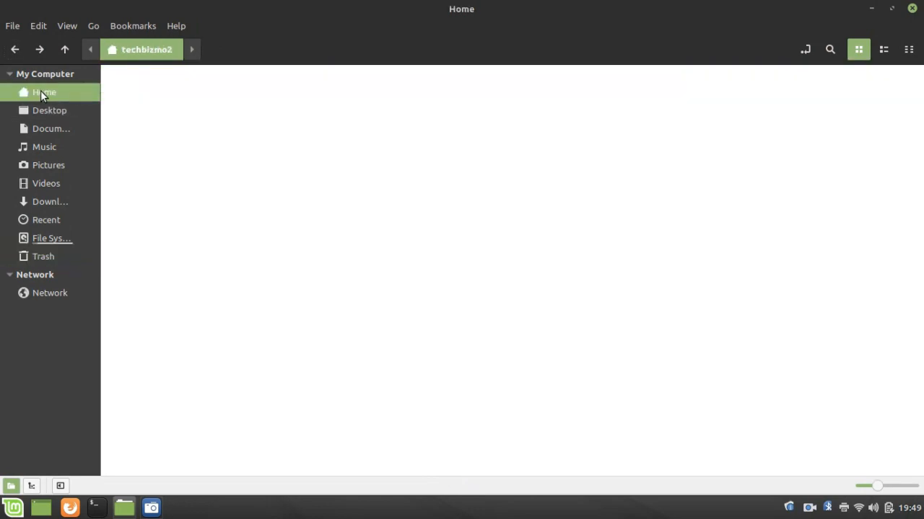
pyautogui.click(882, 51)
pyautogui.click(859, 49)
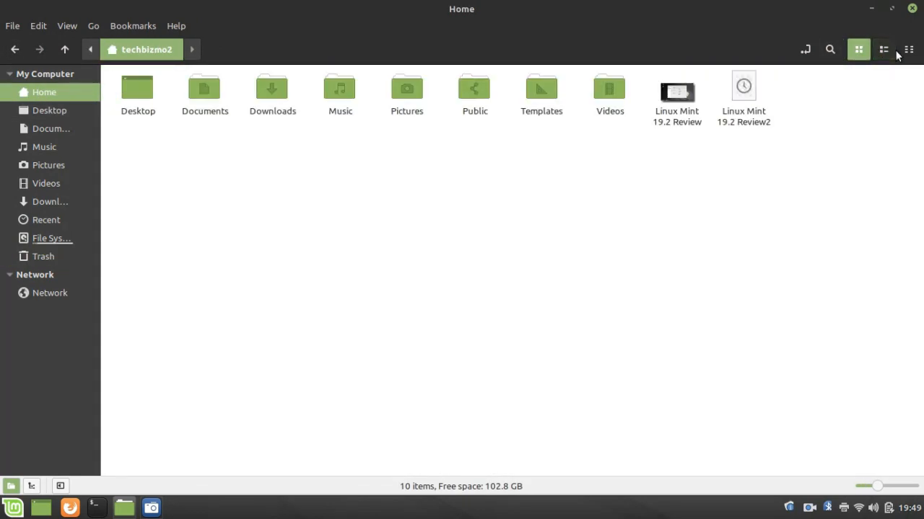
pyautogui.click(884, 49)
pyautogui.click(908, 49)
pyautogui.click(859, 49)
pyautogui.click(909, 49)
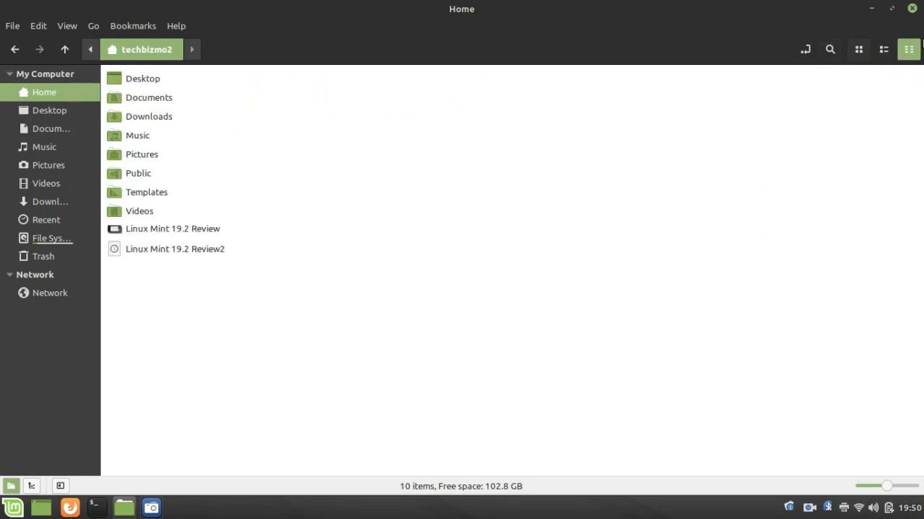
pyautogui.click(883, 50)
pyautogui.click(855, 49)
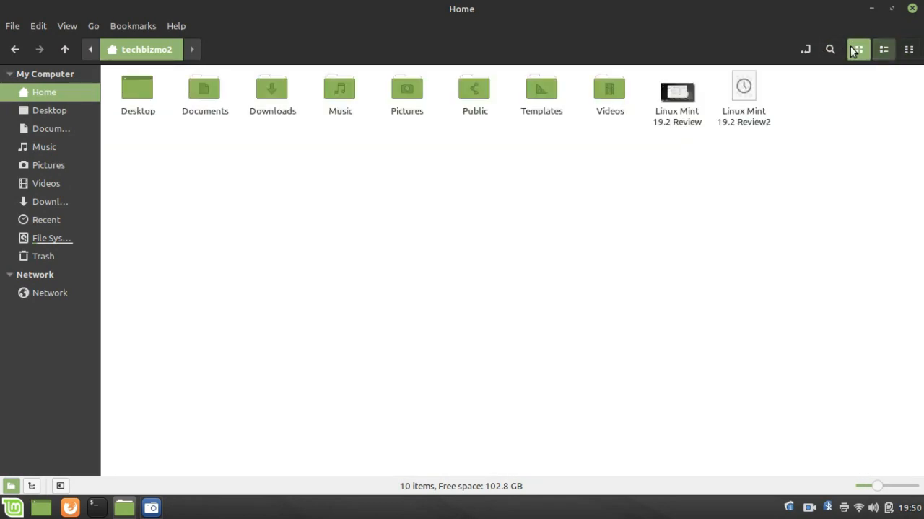
pyautogui.click(883, 49)
# - Visit the Desktop folder, return to Home and cycle through the views, ending in icon view
pyautogui.doubleClick(229, 90)
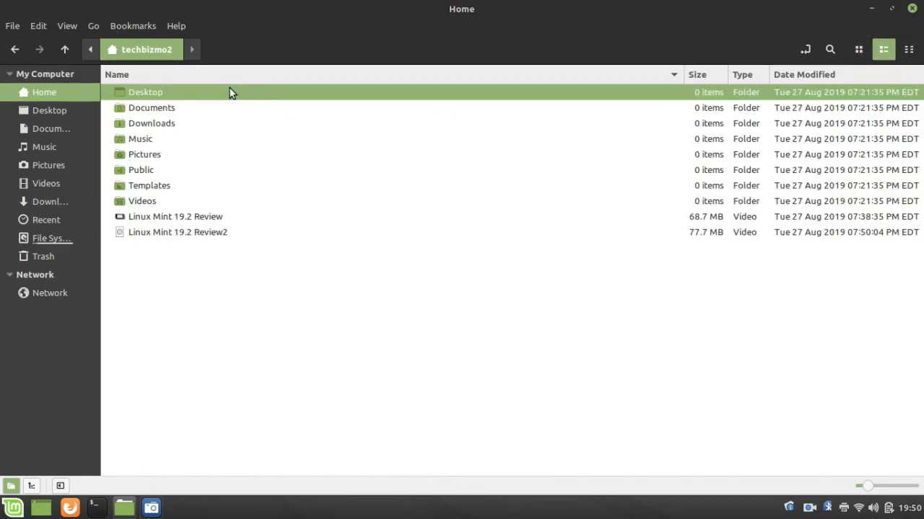
pyautogui.click(15, 49)
pyautogui.click(859, 49)
pyautogui.click(881, 49)
pyautogui.click(908, 49)
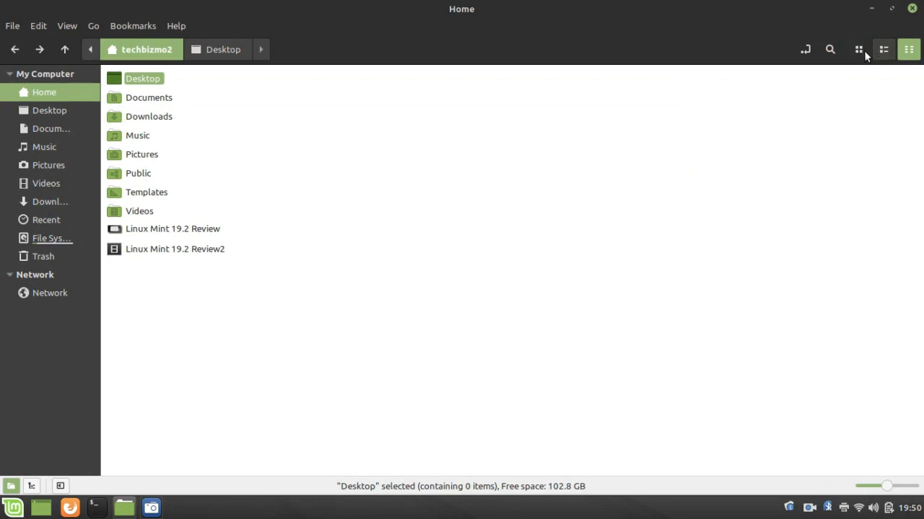
pyautogui.click(860, 50)
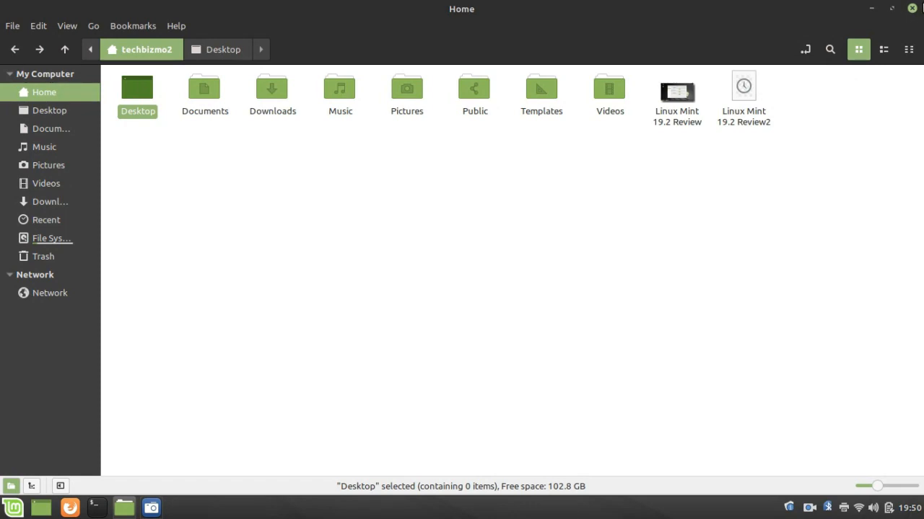
# - Close the file manager, view the desktop's context options, and briefly reopen the Home folder before closing it again
pyautogui.click(912, 9)
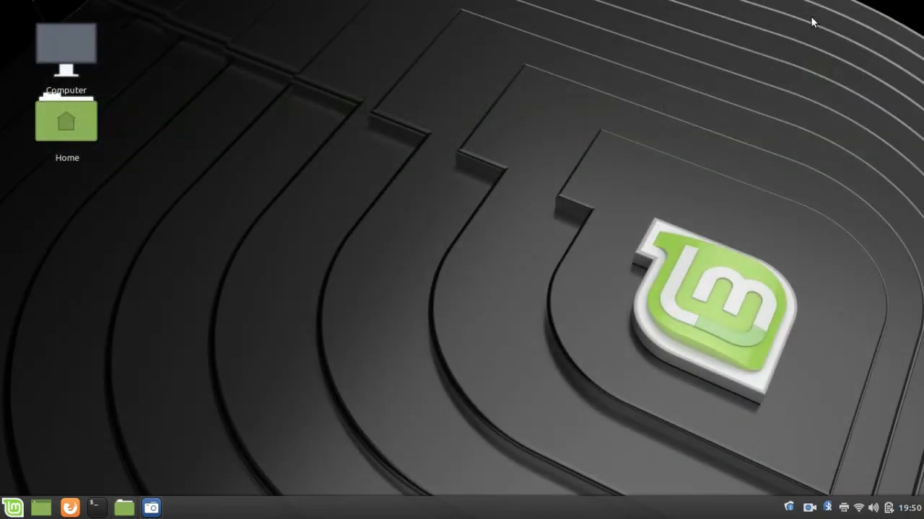
pyautogui.rightClick(254, 212)
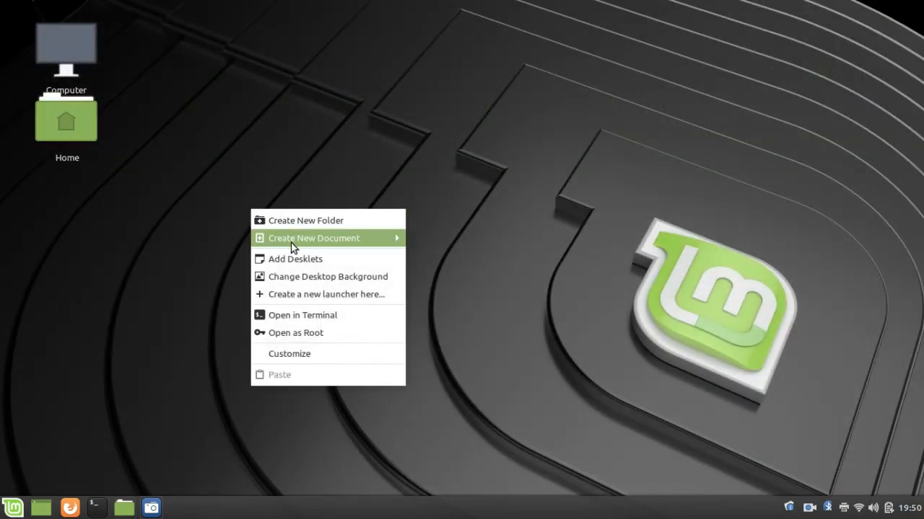
pyautogui.click(264, 208)
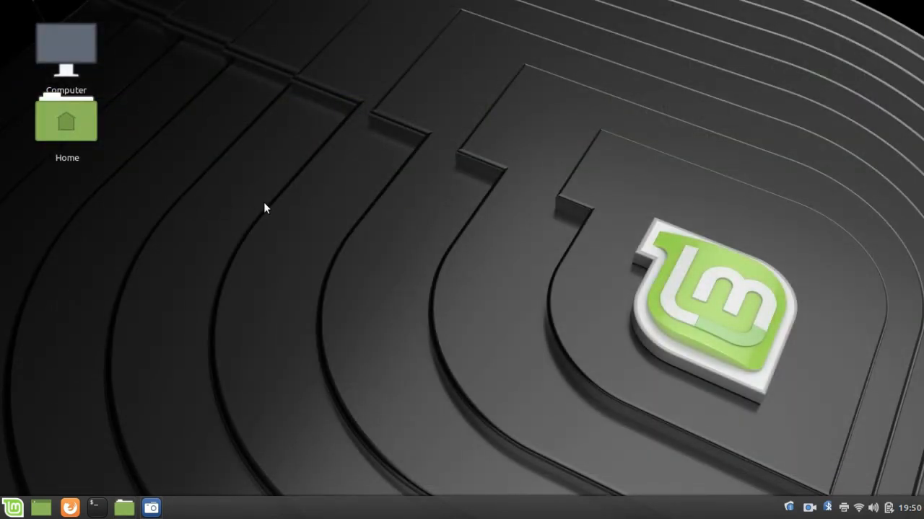
pyautogui.doubleClick(76, 123)
pyautogui.click(912, 7)
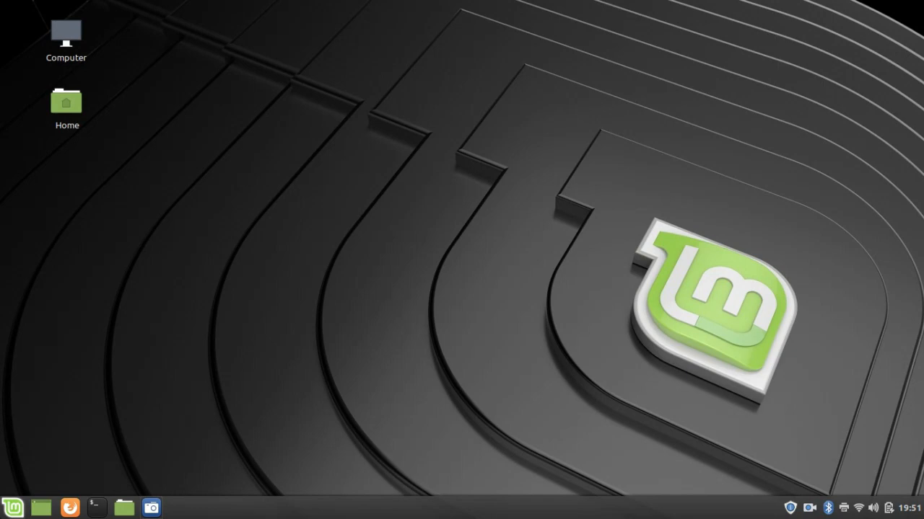
# - Launch the Software Manager and maximize its window
pyautogui.click(13, 508)
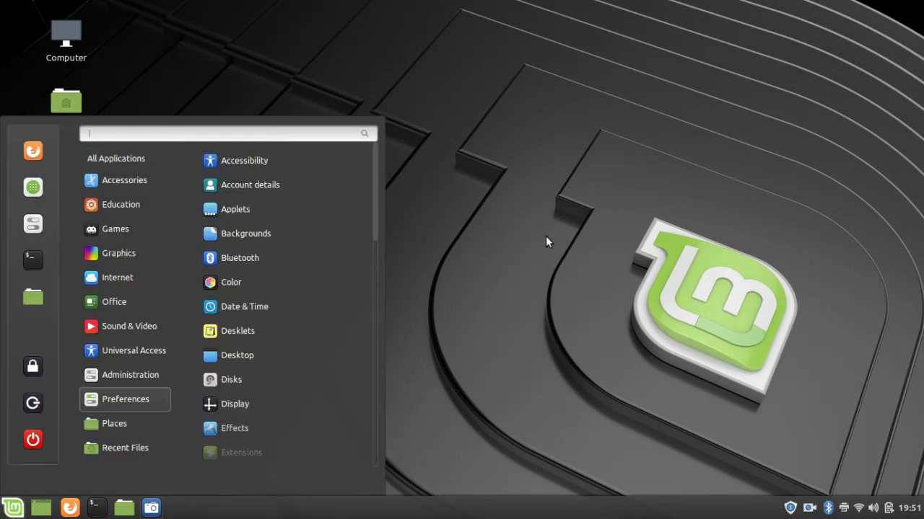
pyautogui.click(33, 187)
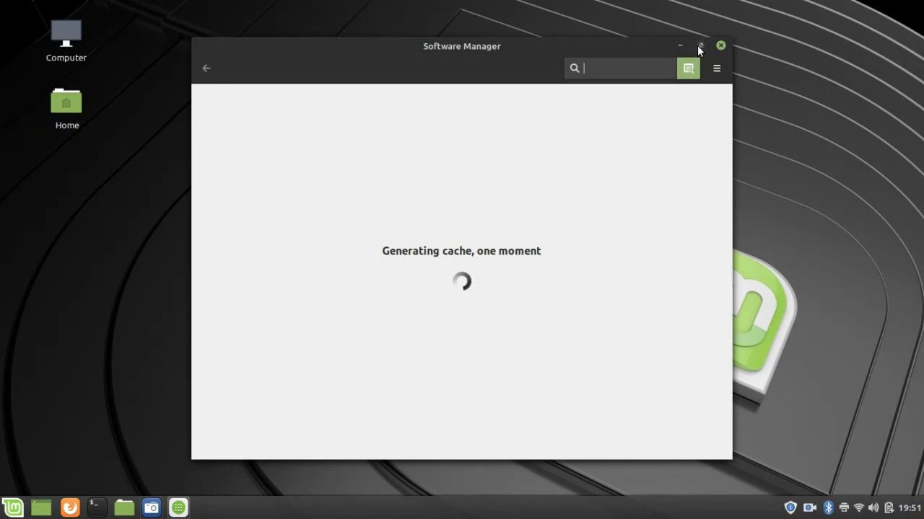
pyautogui.click(698, 45)
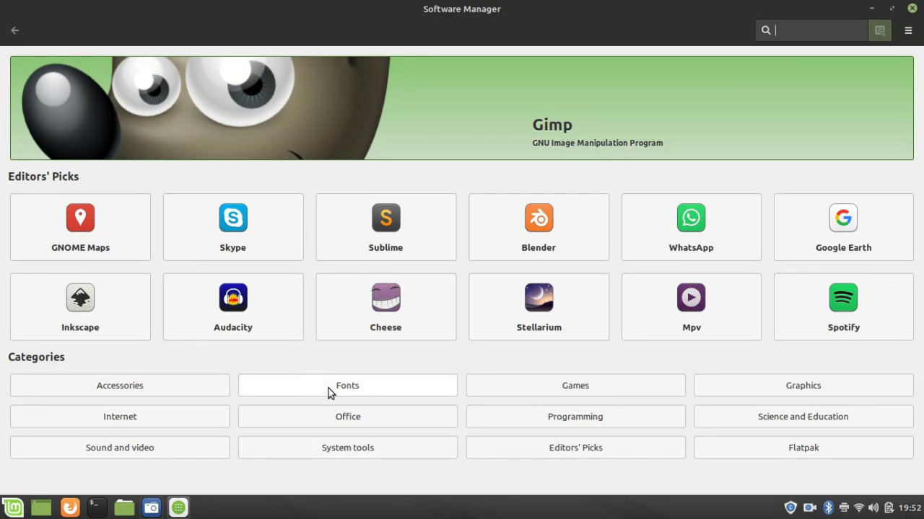
# - Browse the Games category of the software catalogue down to the Minecraft entry
pyautogui.click(518, 391)
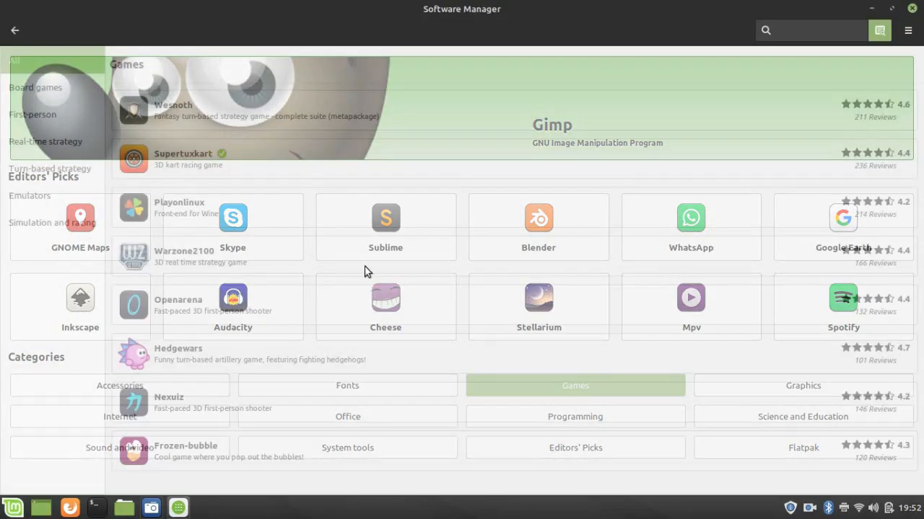
pyautogui.scroll(-1, 226, 236)
pyautogui.scroll(1, 226, 235)
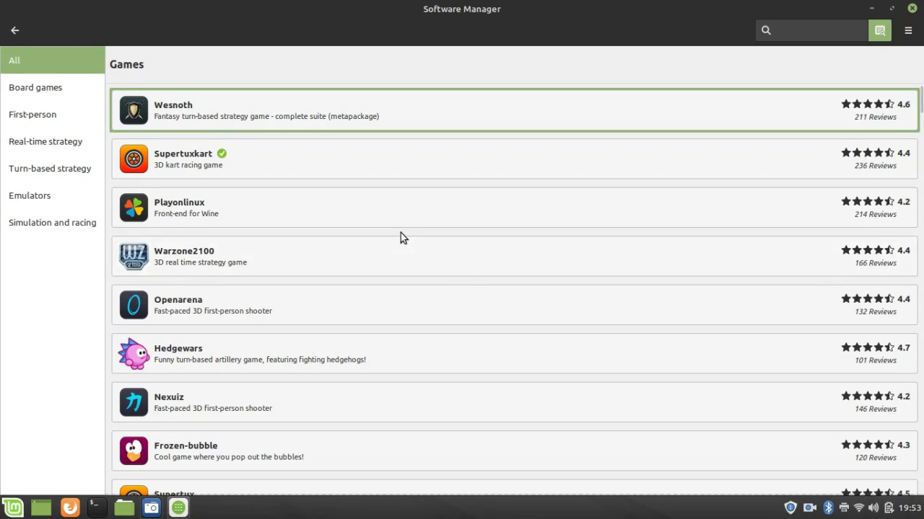
pyautogui.scroll(-8, 401, 238)
pyautogui.scroll(4, 312, 278)
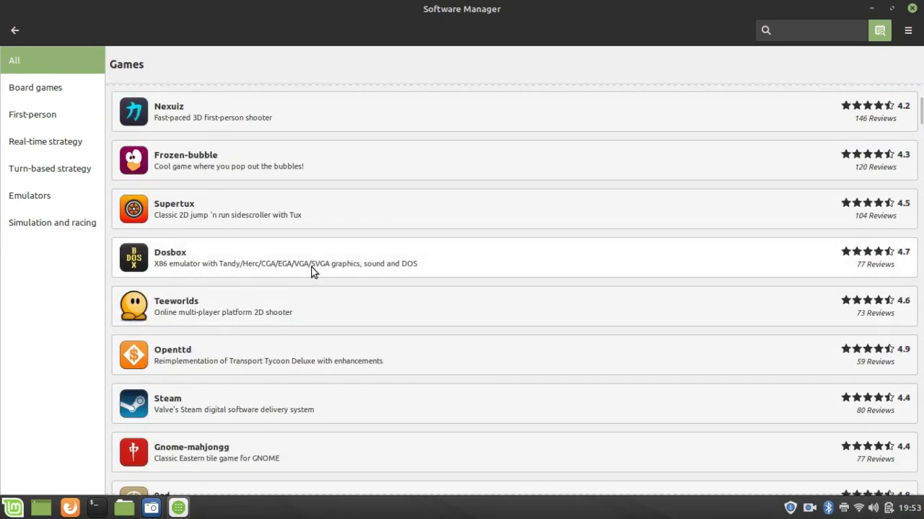
pyautogui.scroll(-7, 180, 259)
pyautogui.scroll(-15, 181, 253)
pyautogui.scroll(-7, 196, 244)
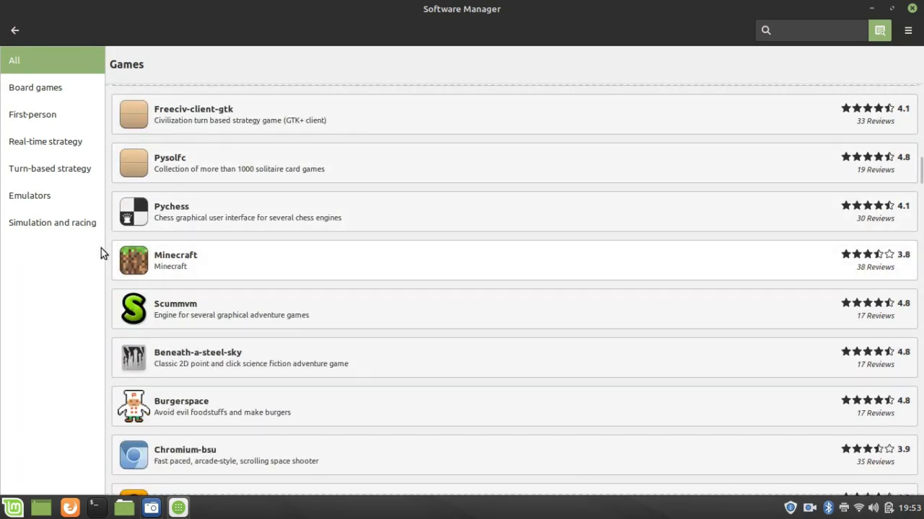
# - View Minecraft's description, package details and user reviews, and return to the Games list
pyautogui.click(133, 259)
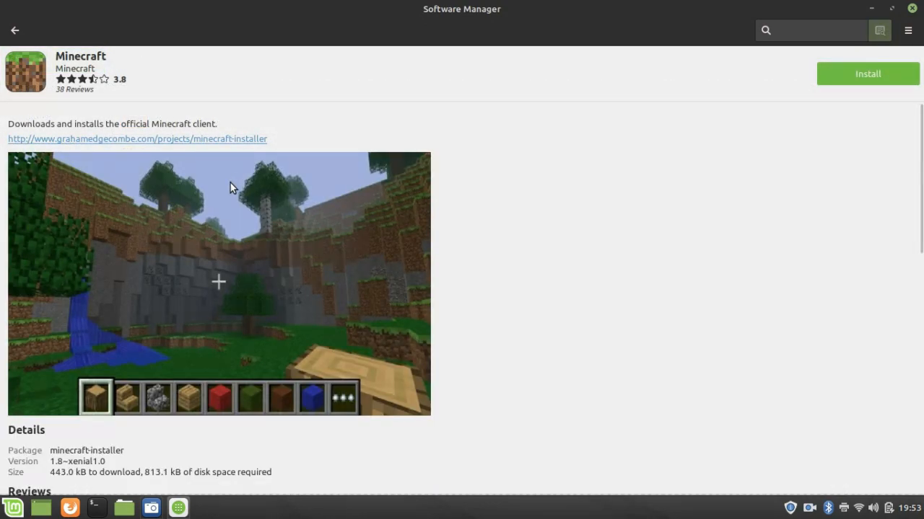
pyautogui.scroll(-5, 248, 282)
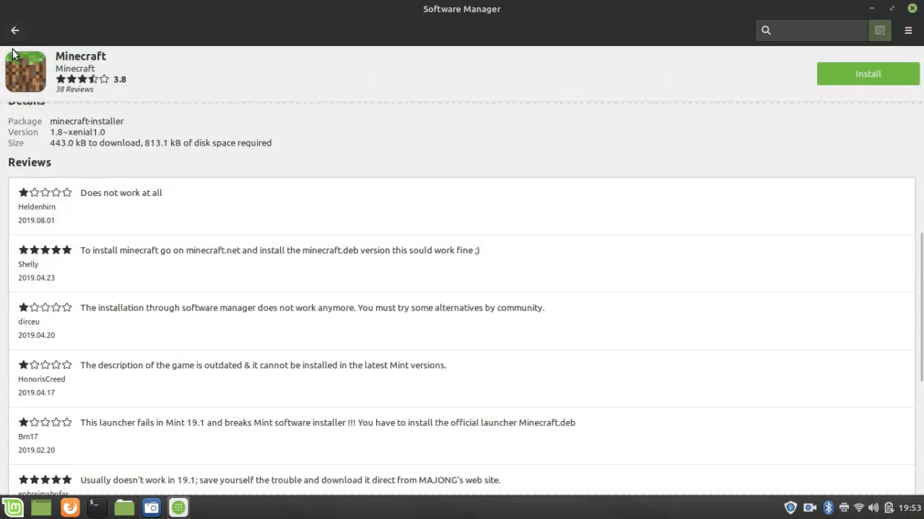
pyautogui.scroll(1, 175, 215)
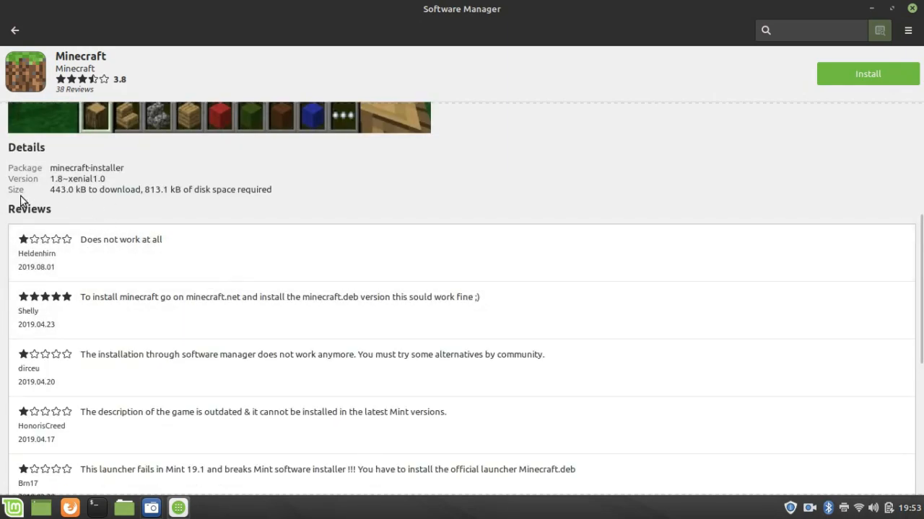
pyautogui.click(10, 31)
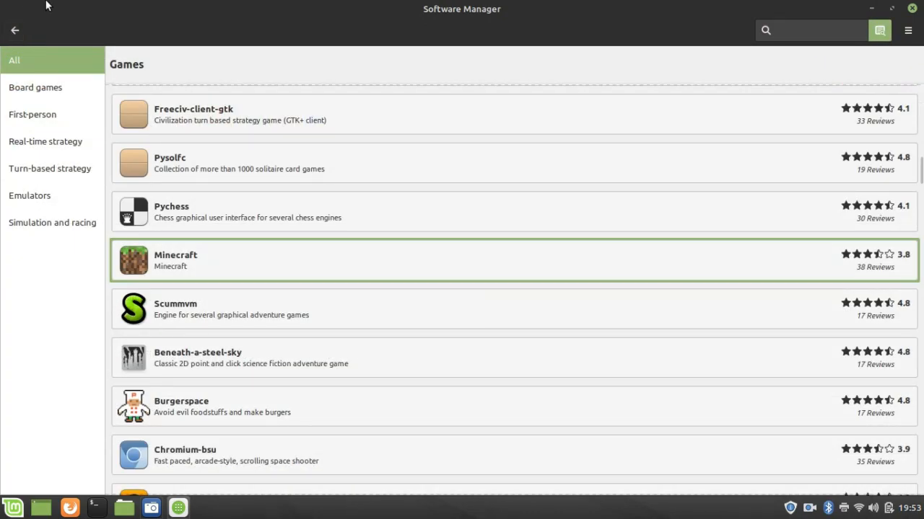
# - Go back to the catalogue's main page and browse the applications in the Internet category
pyautogui.click(10, 30)
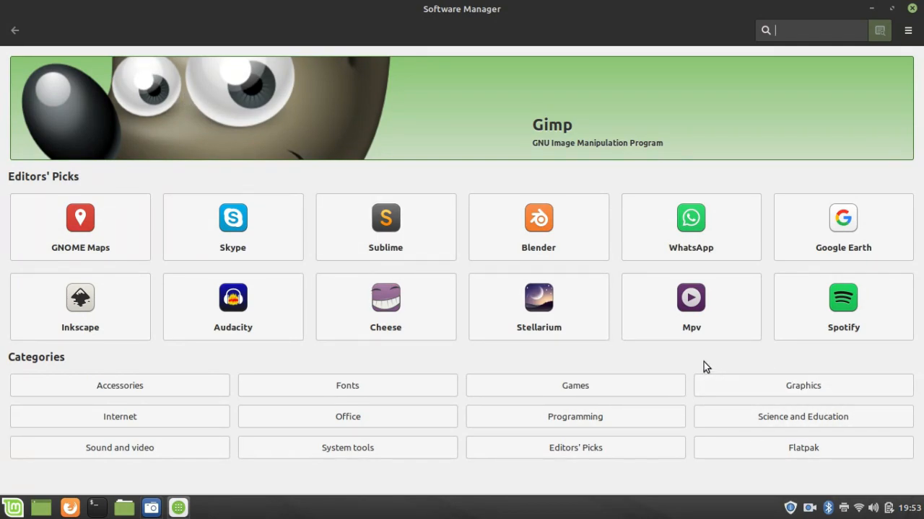
pyautogui.click(131, 426)
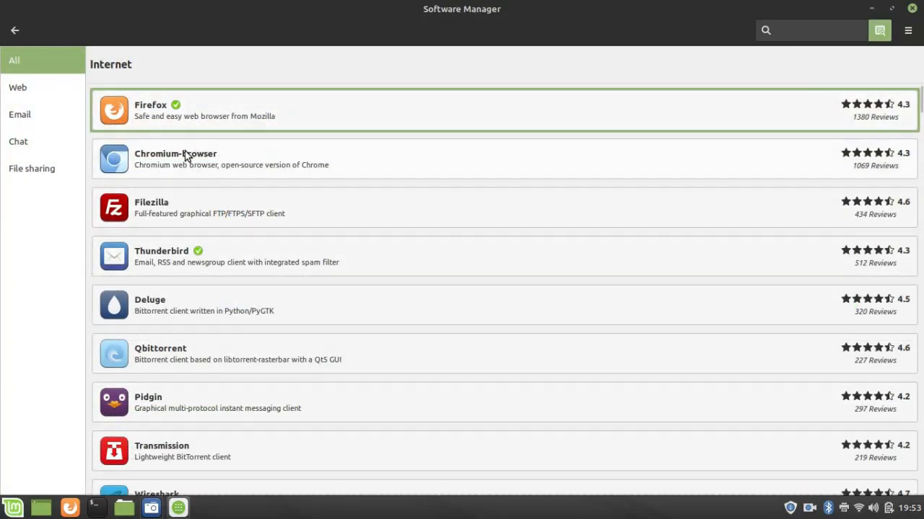
pyautogui.scroll(-2, 200, 260)
pyautogui.scroll(2, 202, 226)
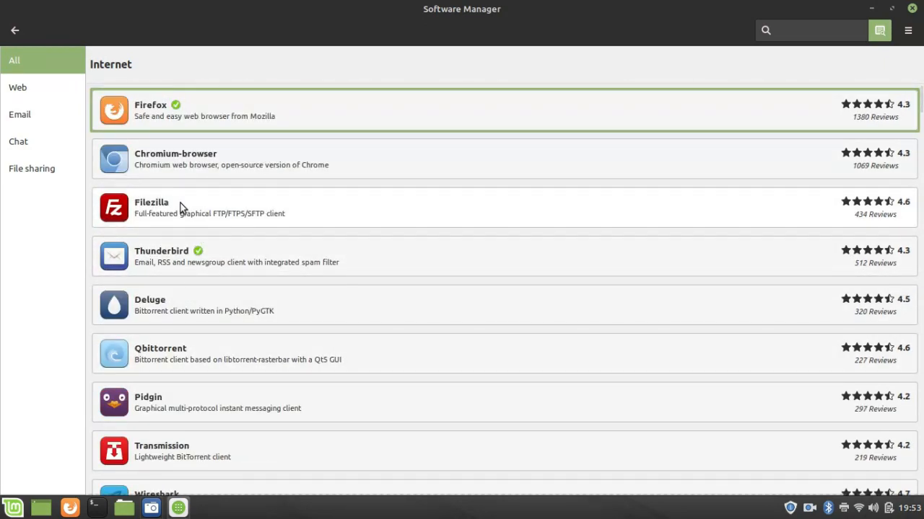
pyautogui.scroll(-1, 181, 209)
pyautogui.scroll(-3, 181, 208)
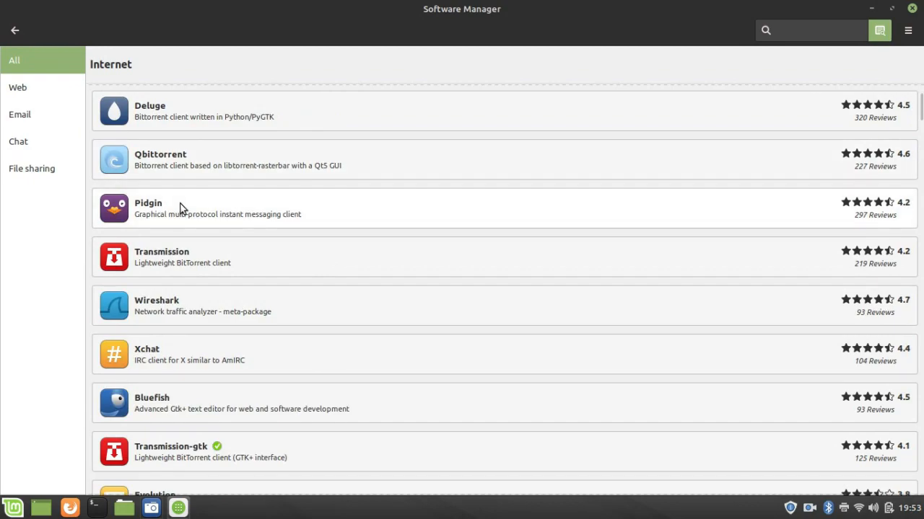
pyautogui.scroll(-2, 181, 207)
pyautogui.scroll(-2, 233, 262)
pyautogui.scroll(-3, 231, 256)
pyautogui.scroll(6, 229, 255)
pyautogui.scroll(-3, 228, 263)
pyautogui.scroll(-8, 227, 272)
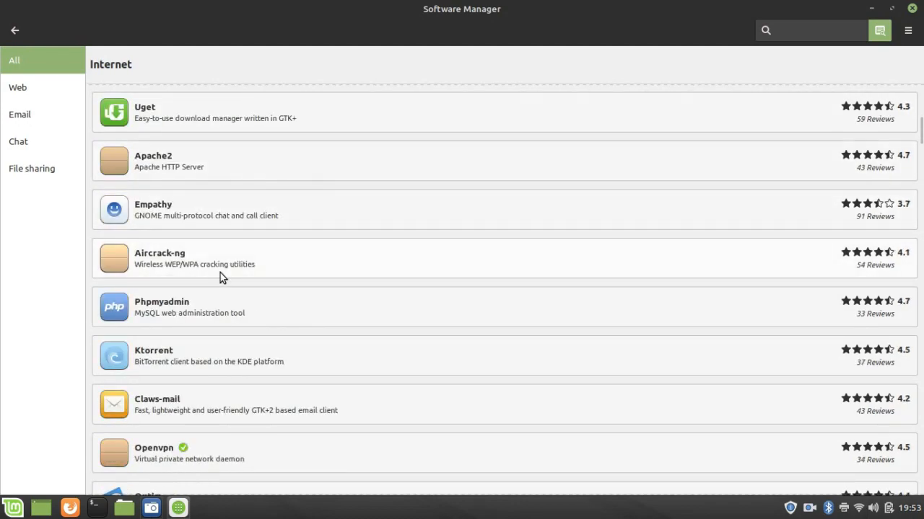
pyautogui.scroll(-1, 220, 272)
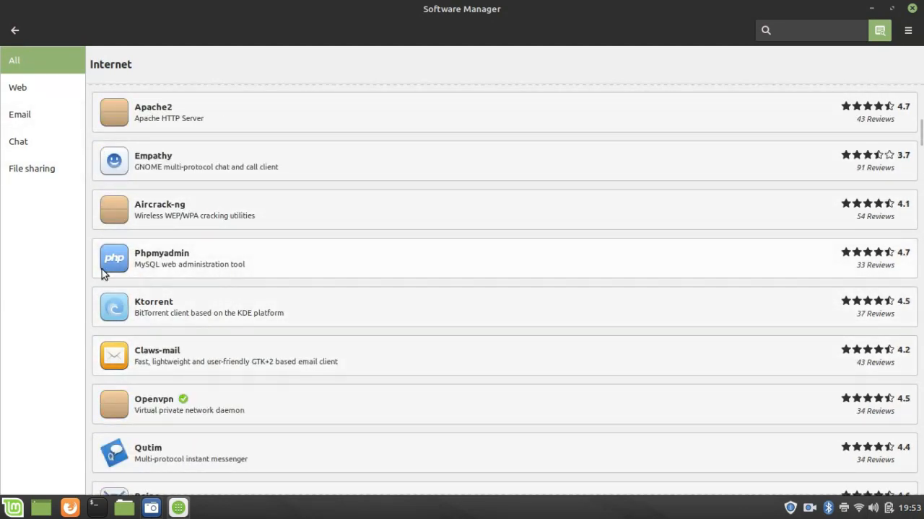
# - Leave the Internet category, browse the applications in the Office category, and return to the catalogue's main page
pyautogui.click(14, 30)
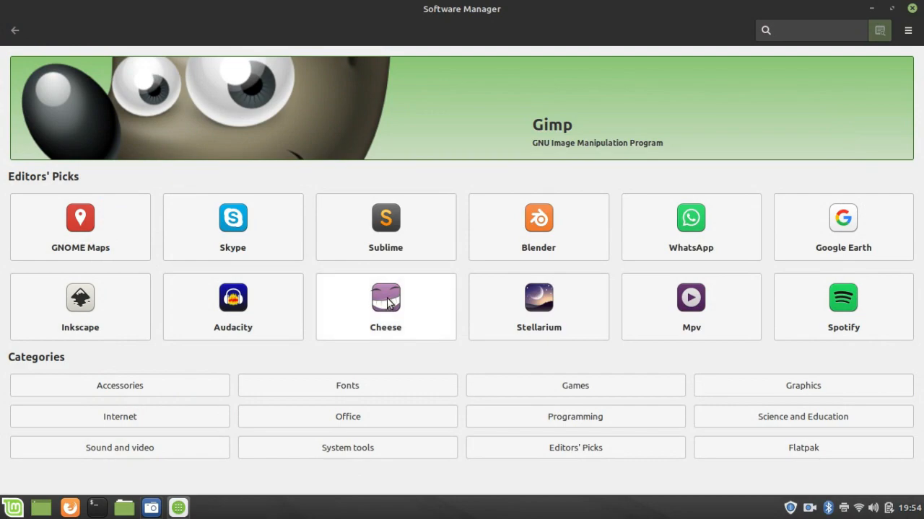
pyautogui.click(397, 422)
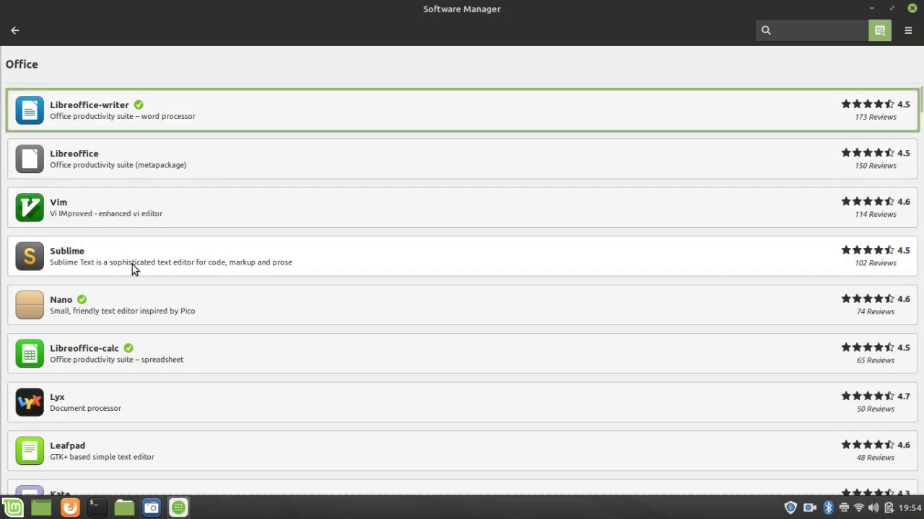
pyautogui.scroll(-5, 105, 309)
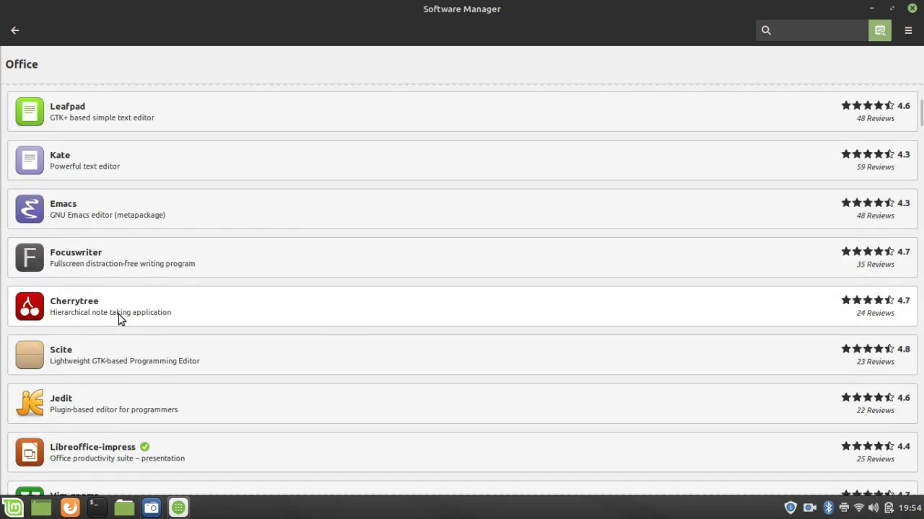
pyautogui.click(13, 30)
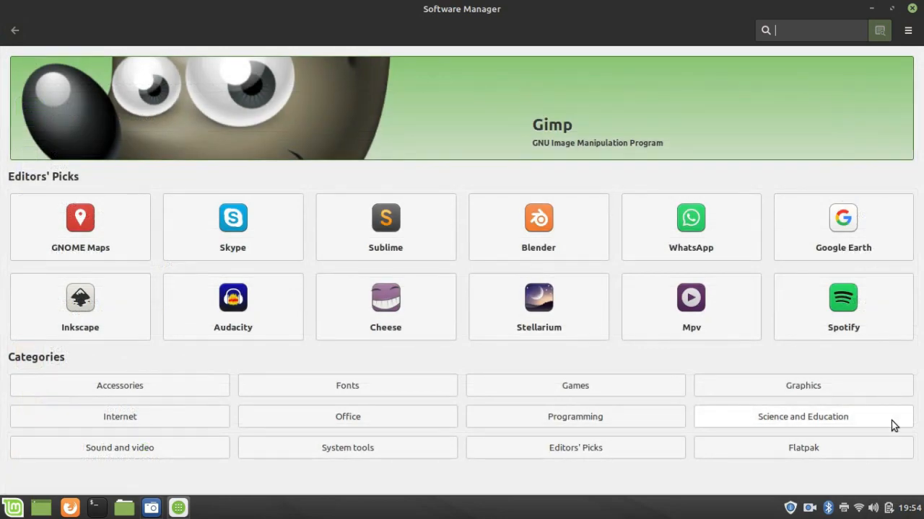
# - View Gimp's details page from the Graphics category, and go back to the catalogue's main page
pyautogui.click(796, 390)
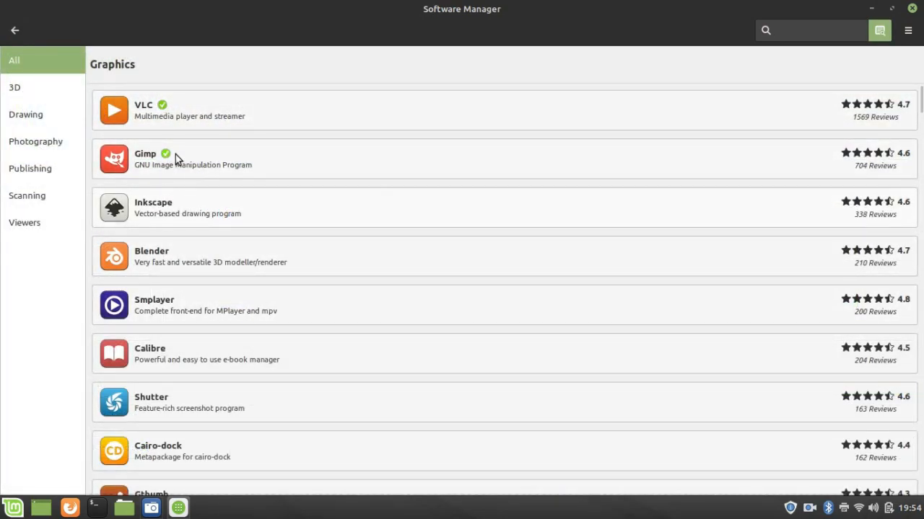
pyautogui.click(176, 165)
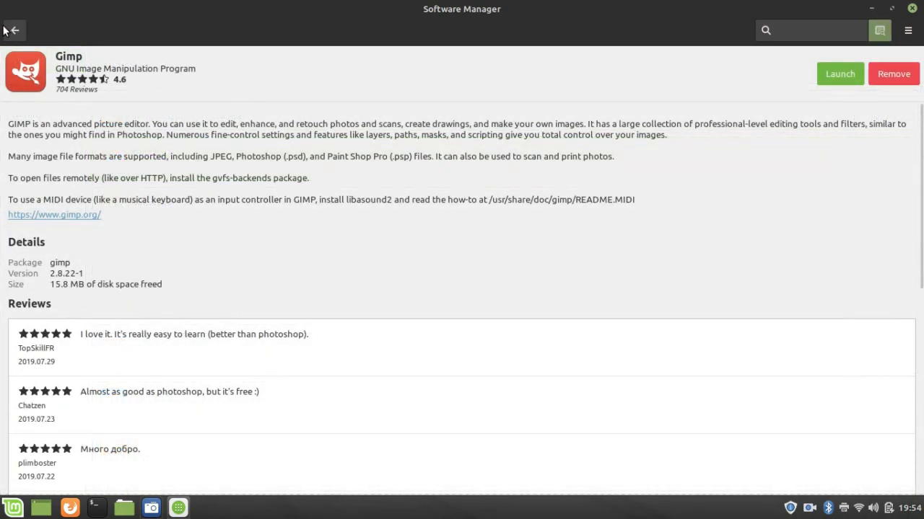
pyautogui.click(14, 30)
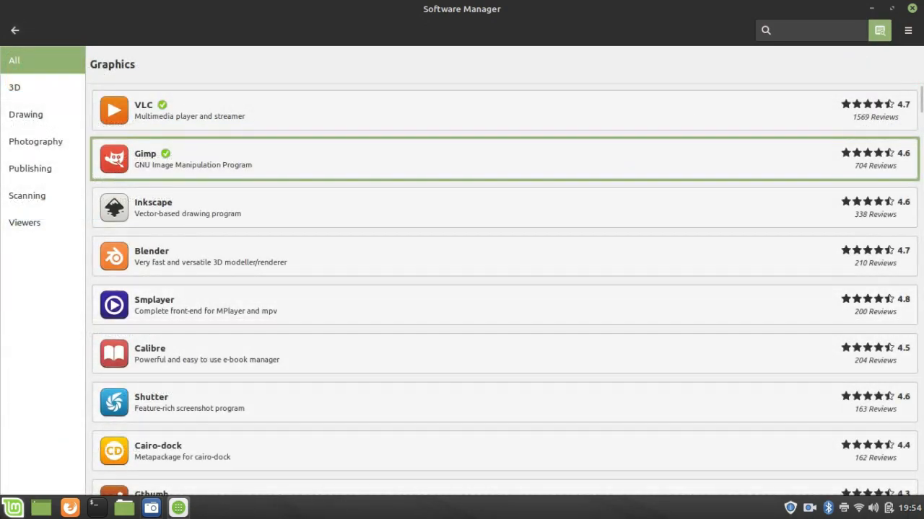
pyautogui.click(13, 508)
pyautogui.click(565, 213)
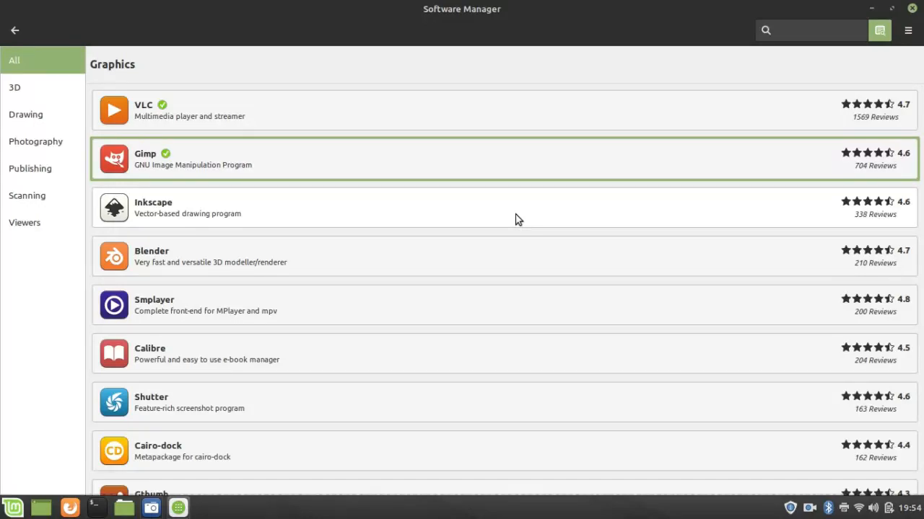
pyautogui.click(14, 31)
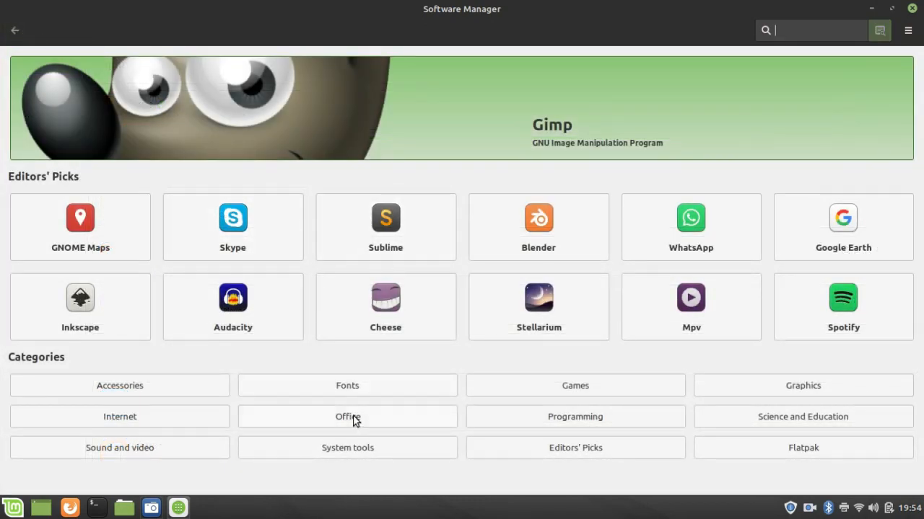
# - Browse the Sound and video category of the catalogue down to the Openshot entry
pyautogui.click(113, 445)
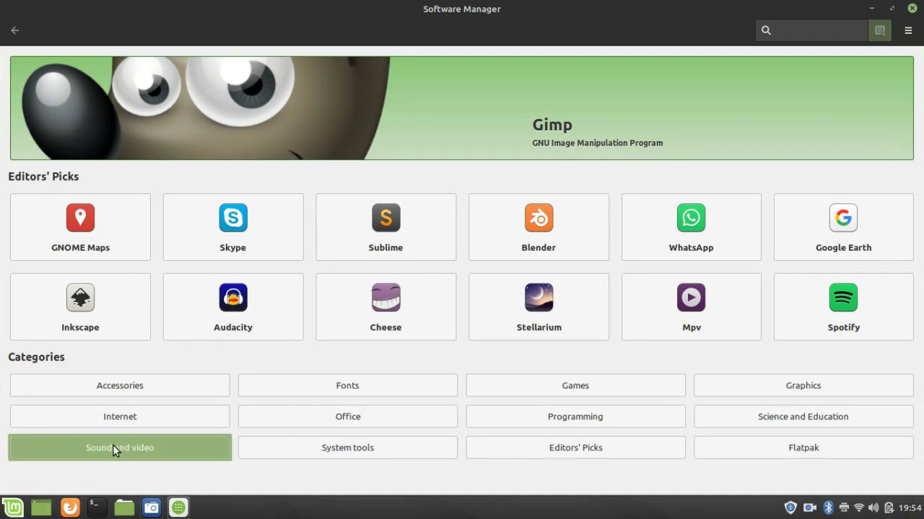
pyautogui.scroll(-5, 198, 404)
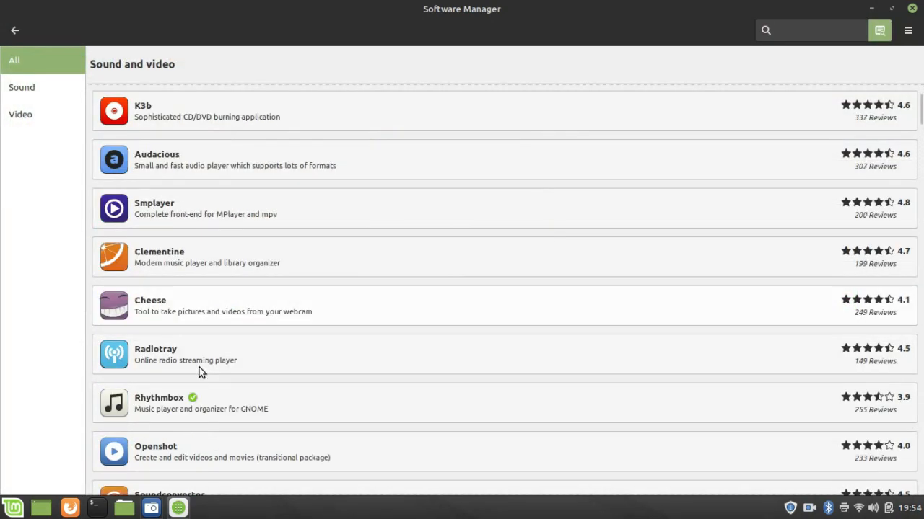
pyautogui.scroll(5, 199, 365)
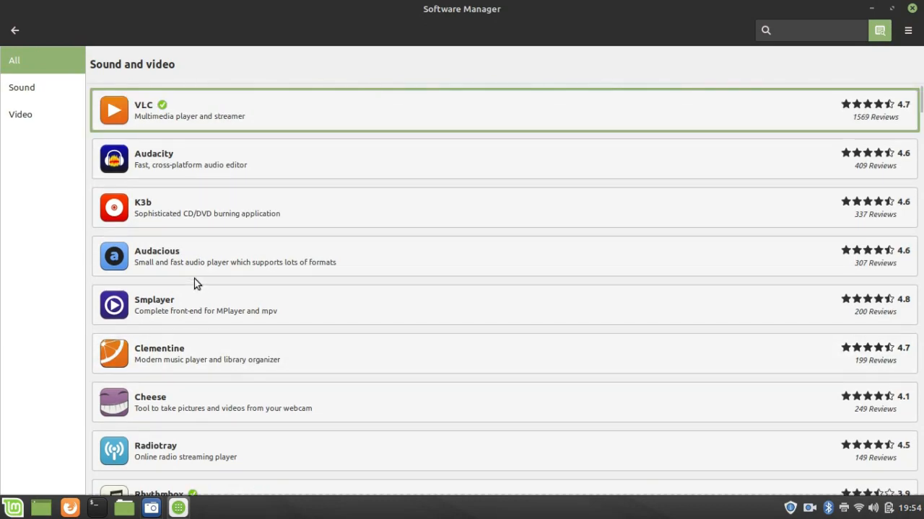
pyautogui.scroll(-3, 151, 289)
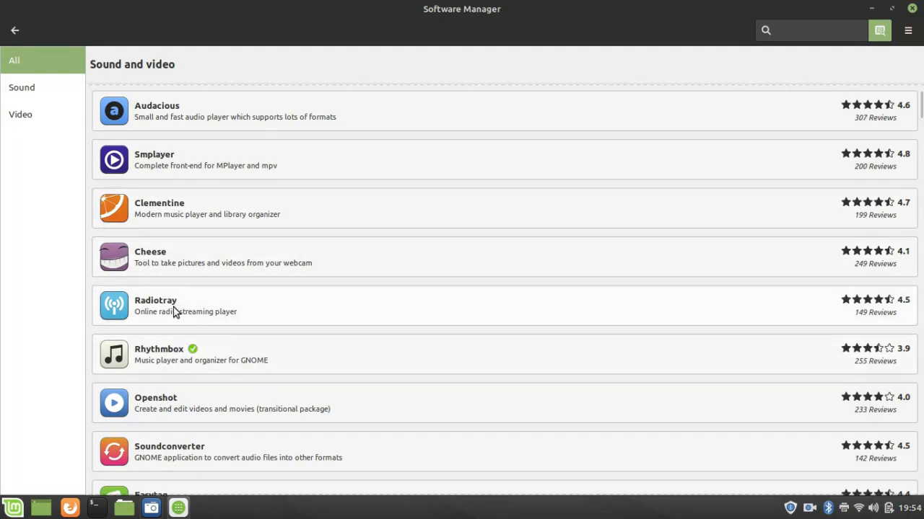
pyautogui.scroll(-4, 171, 313)
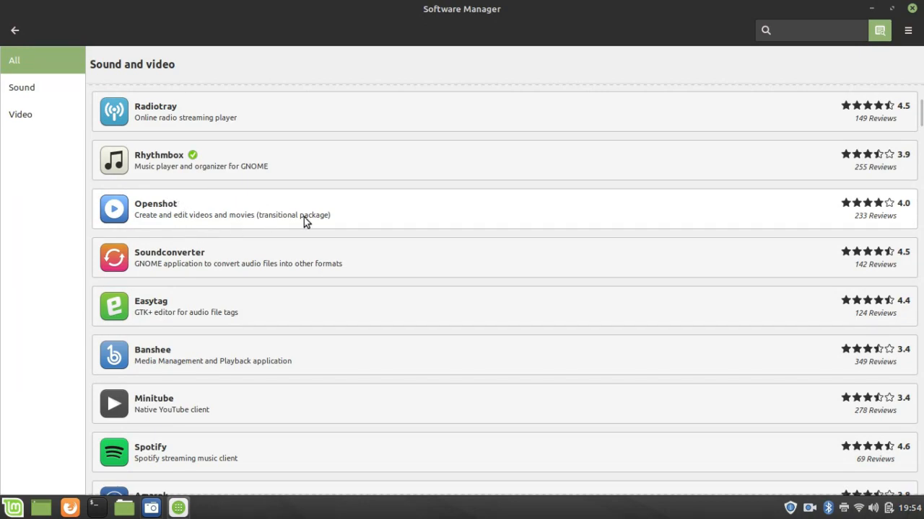
pyautogui.scroll(-1, 313, 217)
# - View Openshot's description and package details, and return to the Sound and video list
pyautogui.click(218, 176)
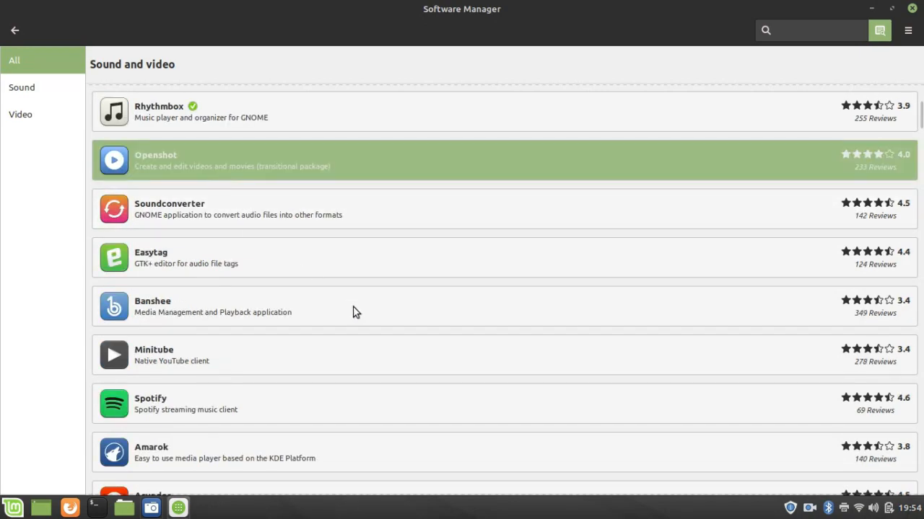
pyautogui.scroll(-4, 492, 364)
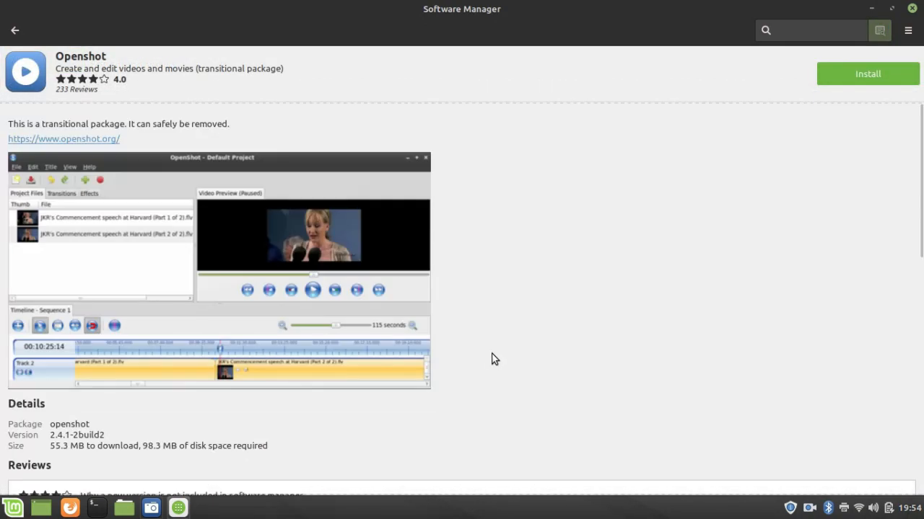
pyautogui.scroll(-3, 350, 309)
pyautogui.hotkey('alt', 'Left')
# - Look through the applications further down the Sound and video list, past Xplayer and Kino
pyautogui.scroll(-15, 453, 268)
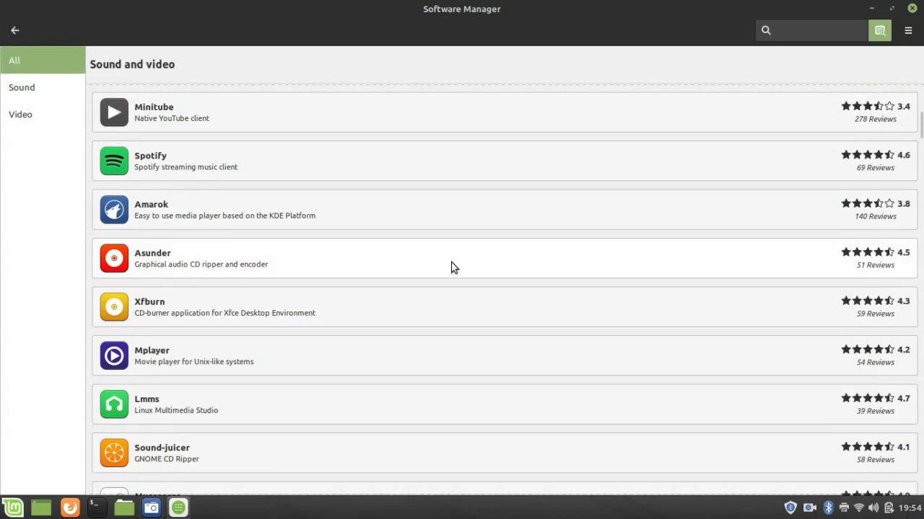
pyautogui.scroll(-10, 833, 325)
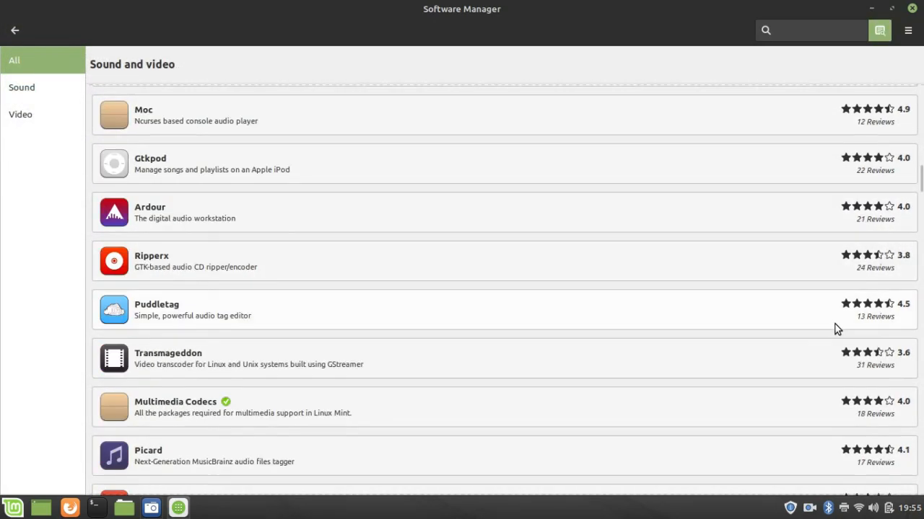
pyautogui.scroll(6, 763, 255)
pyautogui.scroll(-8, 775, 225)
pyautogui.scroll(15, 771, 233)
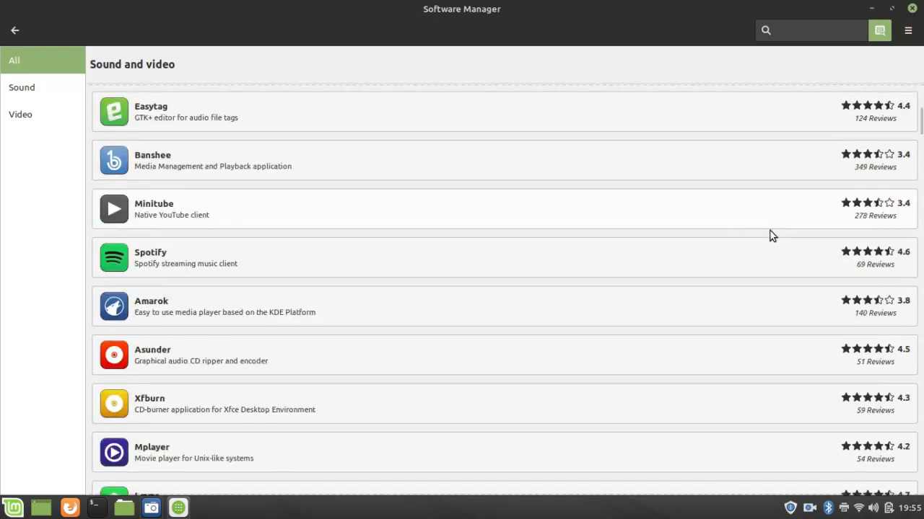
pyautogui.scroll(-2, 761, 225)
pyautogui.scroll(-15, 765, 229)
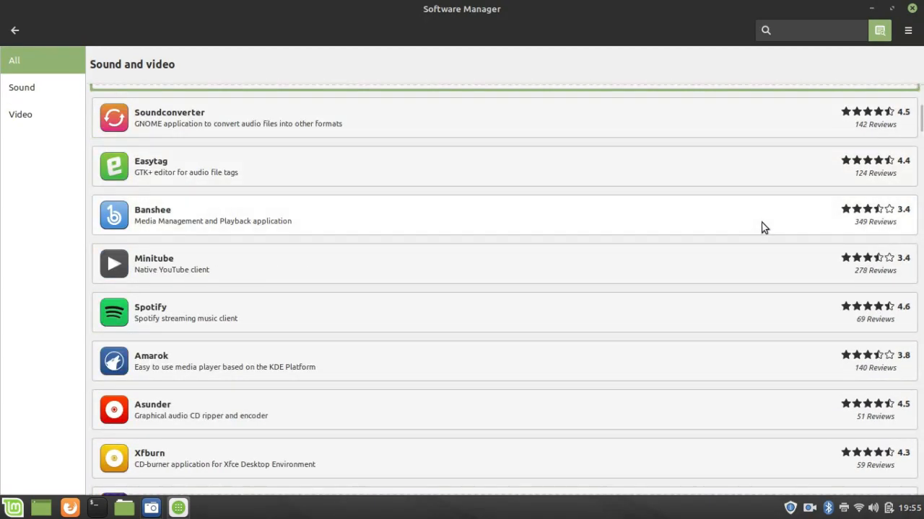
pyautogui.scroll(-15, 765, 228)
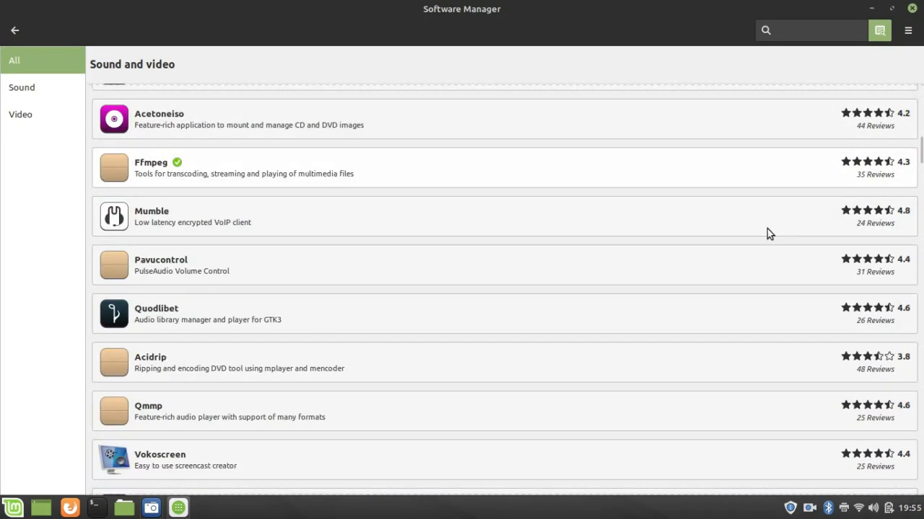
pyautogui.scroll(-15, 766, 228)
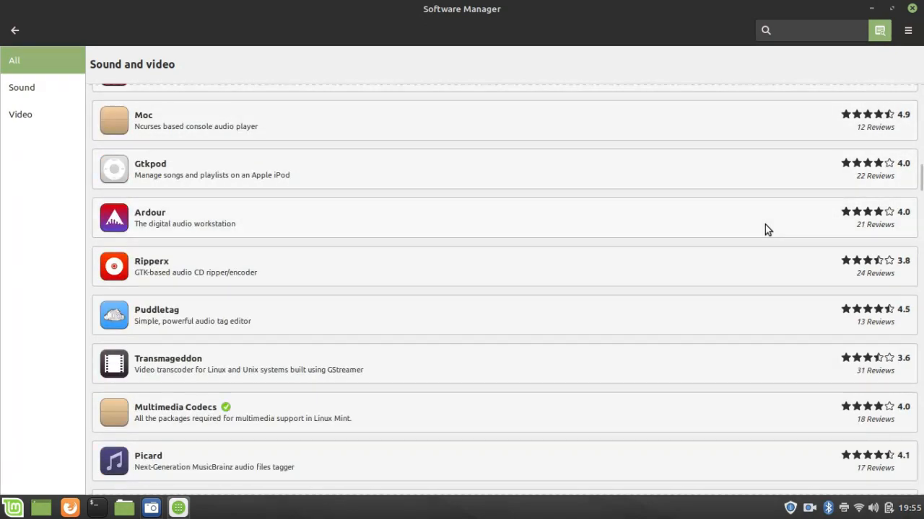
pyautogui.scroll(-5, 770, 228)
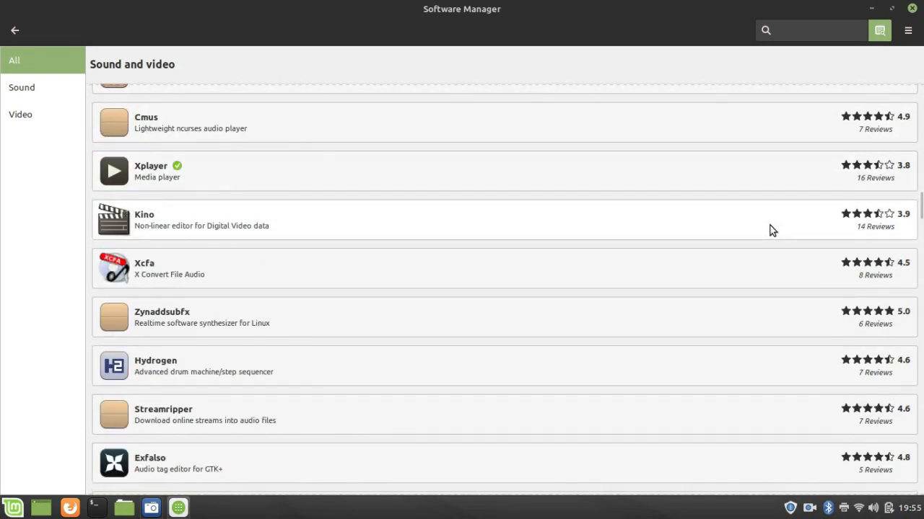
pyautogui.scroll(-3, 770, 225)
# - Search the whole software catalogue for kdenlive, view the Kdenlive entry, and close the Software Manager
pyautogui.click(816, 35)
pyautogui.write('kdenlive')
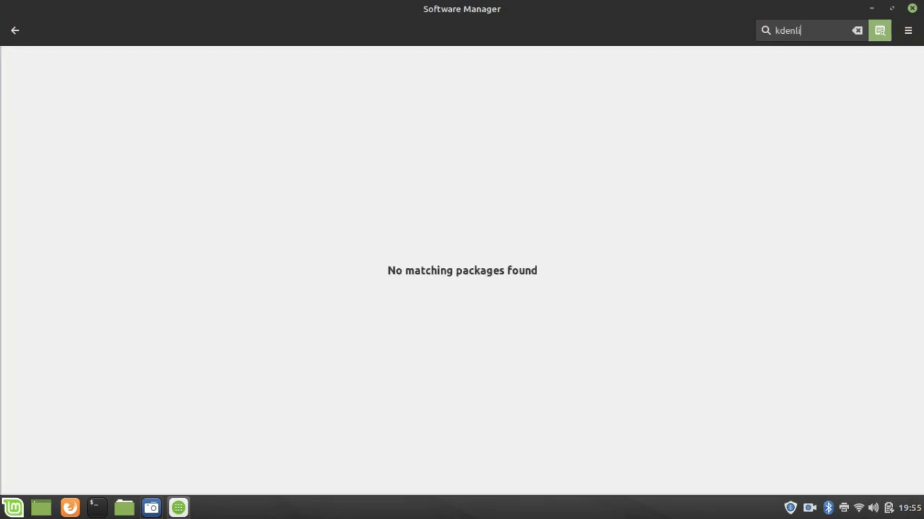
pyautogui.click(879, 30)
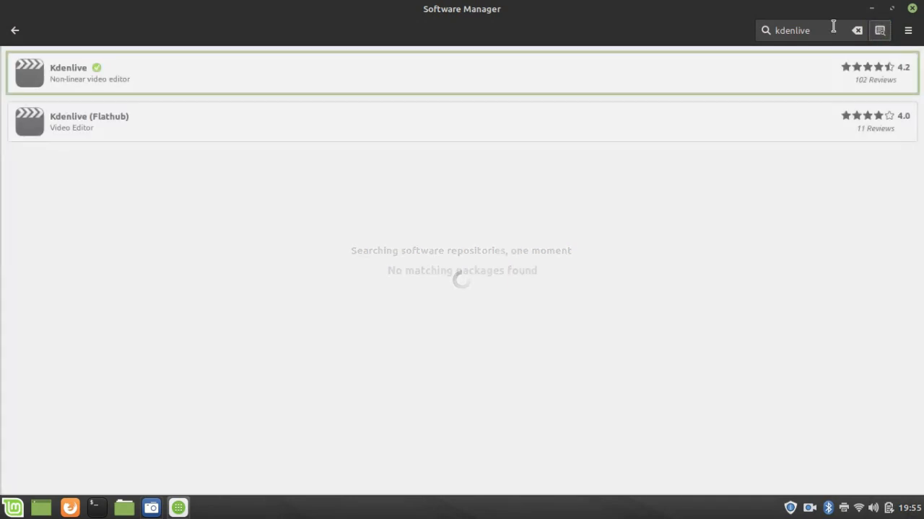
pyautogui.click(177, 67)
pyautogui.click(16, 31)
pyautogui.click(17, 30)
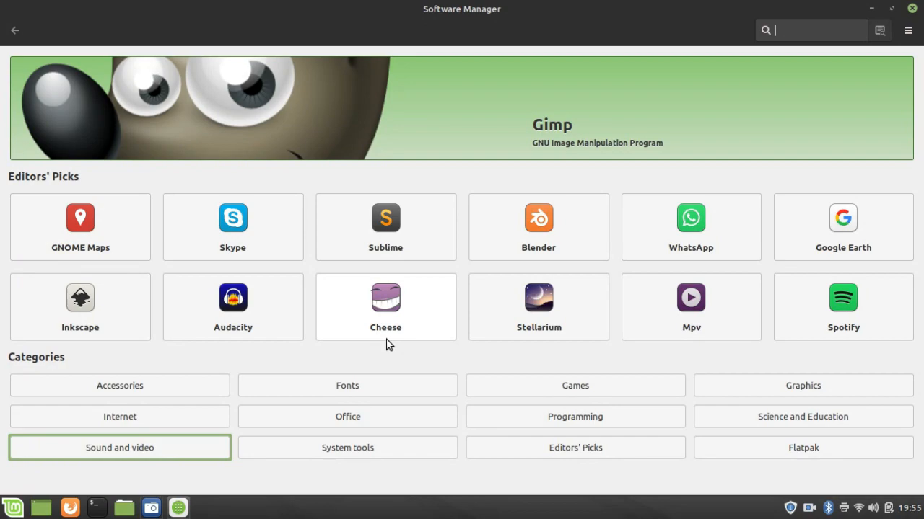
pyautogui.click(912, 8)
# - Create a new folder on the desktop and delete it
pyautogui.rightClick(590, 225)
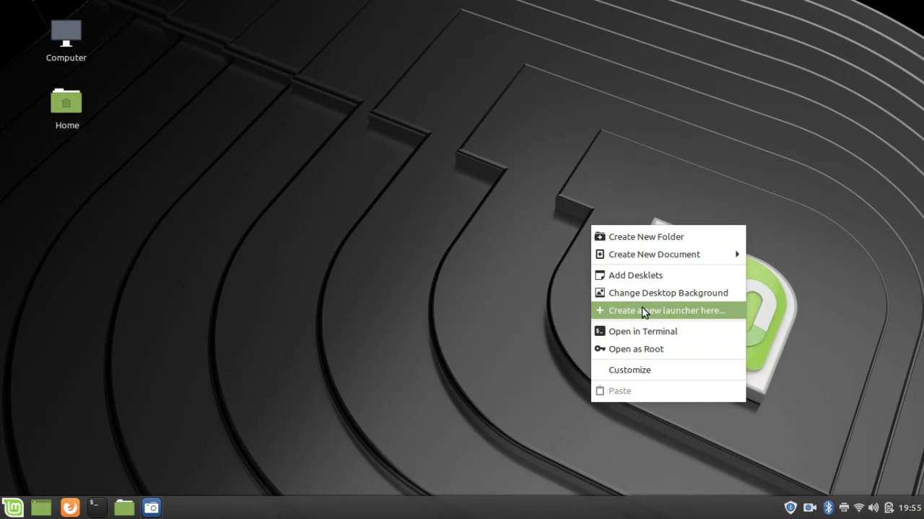
pyautogui.click(642, 236)
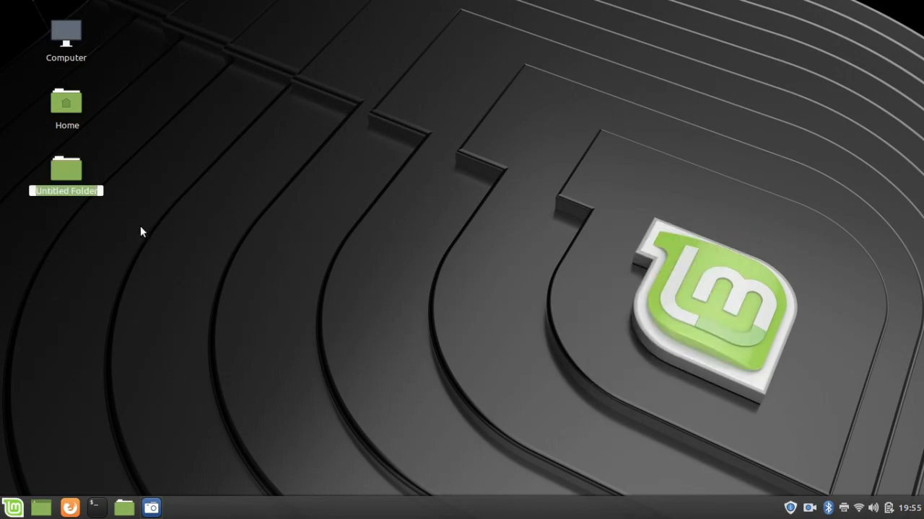
pyautogui.click(17, 209)
pyautogui.click(65, 170)
pyautogui.press('Delete')
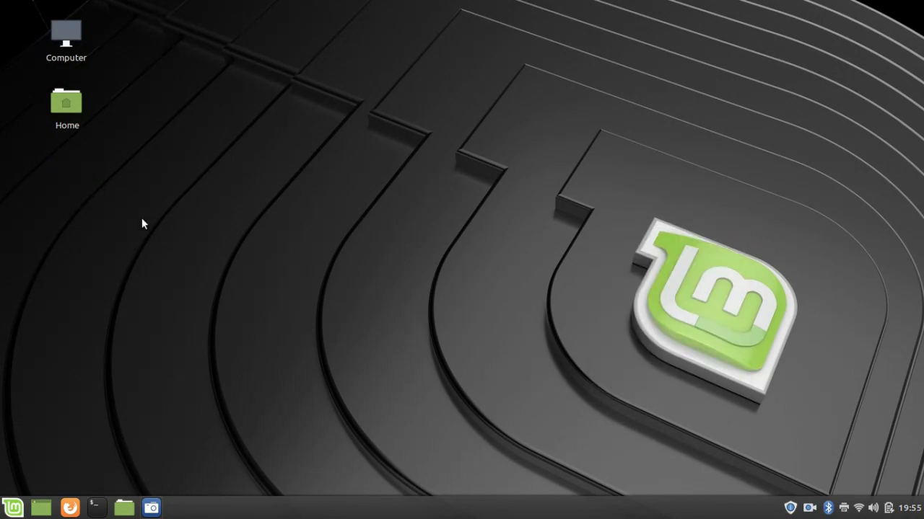
pyautogui.rightClick(434, 276)
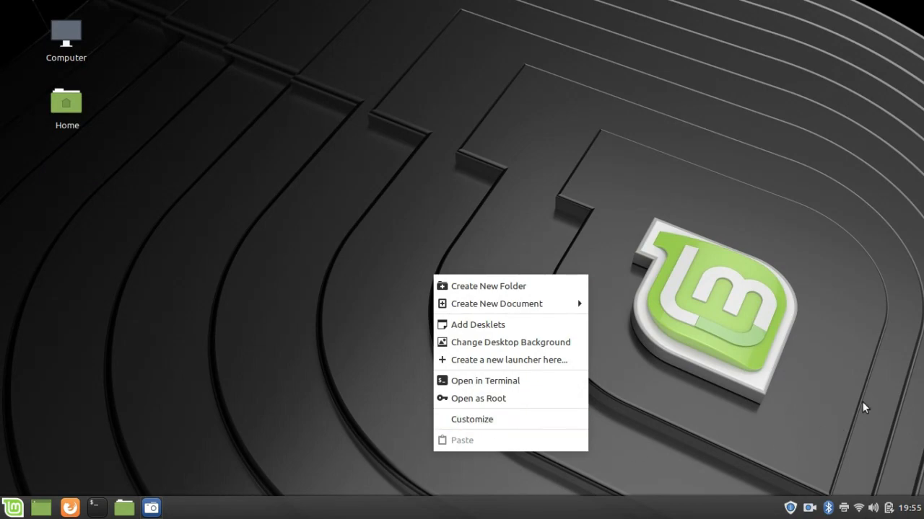
pyautogui.click(852, 422)
# - View the Bluetooth device list and the Bluetooth settings from the system tray, and close the window
pyautogui.click(830, 509)
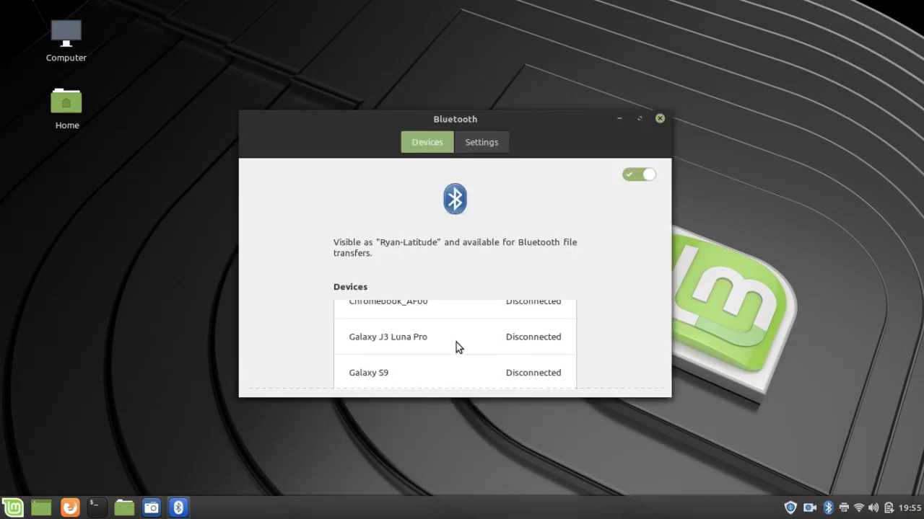
pyautogui.click(659, 118)
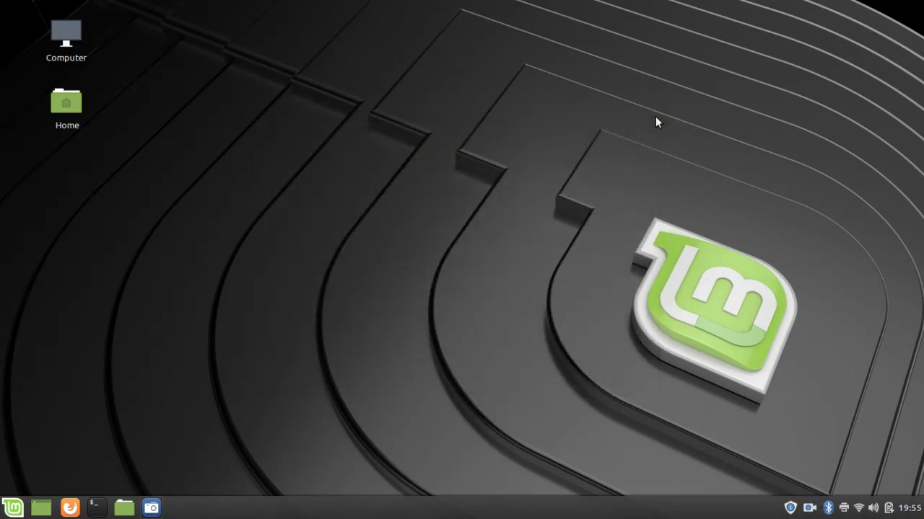
pyautogui.click(829, 508)
pyautogui.click(482, 142)
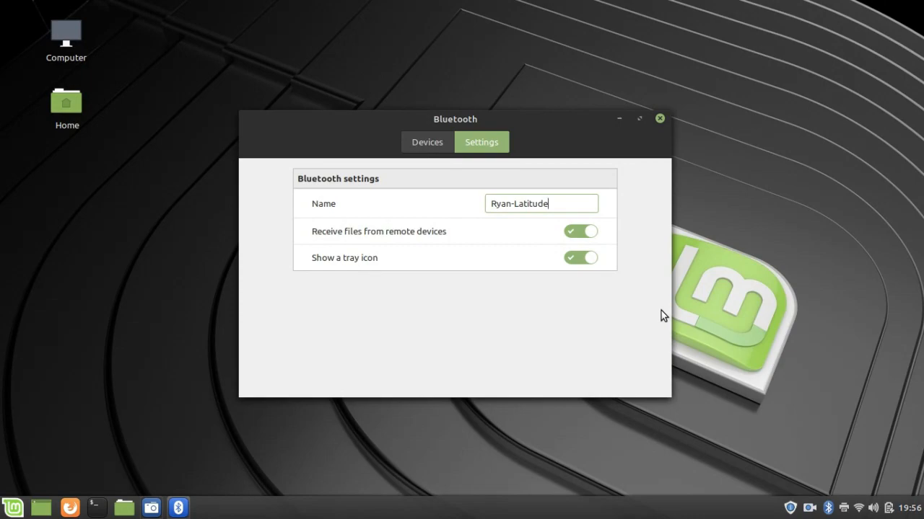
pyautogui.click(660, 118)
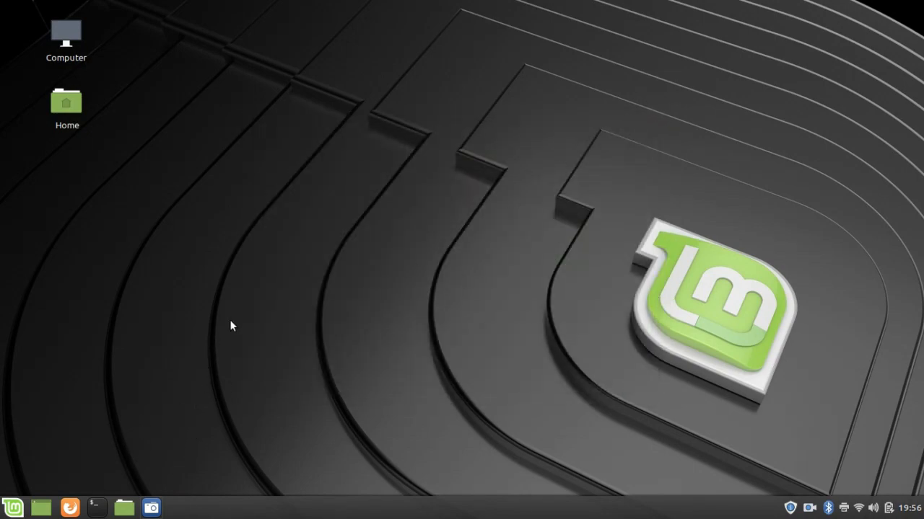
# - View the Linux Mint collection of desktop backgrounds and close the Backgrounds window
pyautogui.rightClick(259, 303)
pyautogui.click(347, 380)
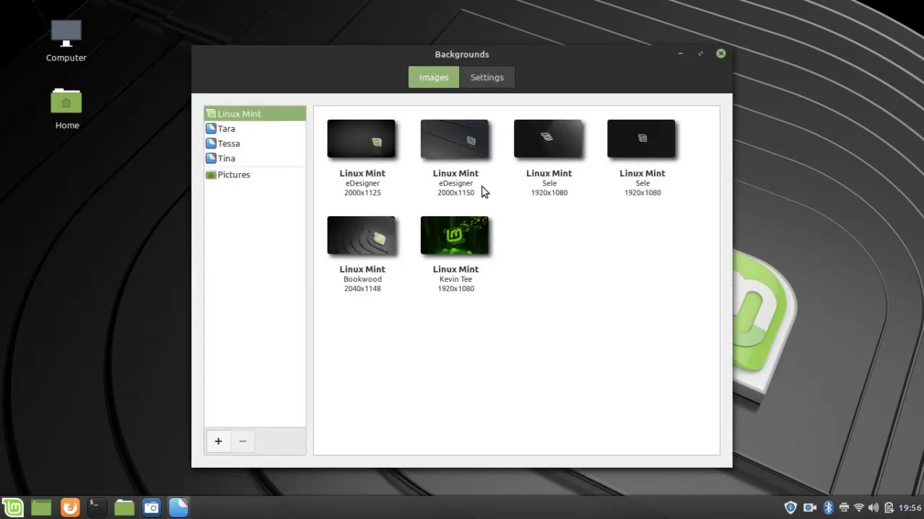
pyautogui.click(720, 54)
pyautogui.rightClick(704, 65)
pyautogui.click(381, 153)
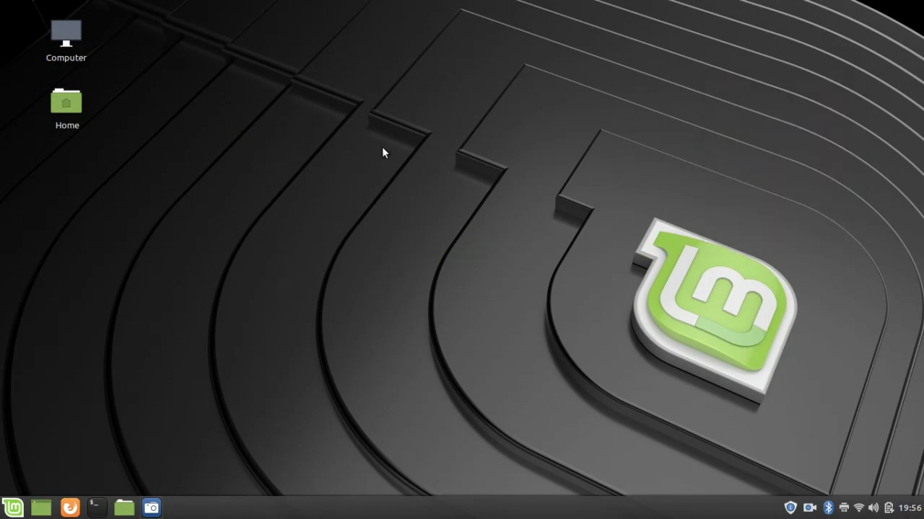
# - Try the Portree image from the Tessa background collection, set Kluane as the desktop background, and close the Backgrounds window
pyautogui.rightClick(382, 148)
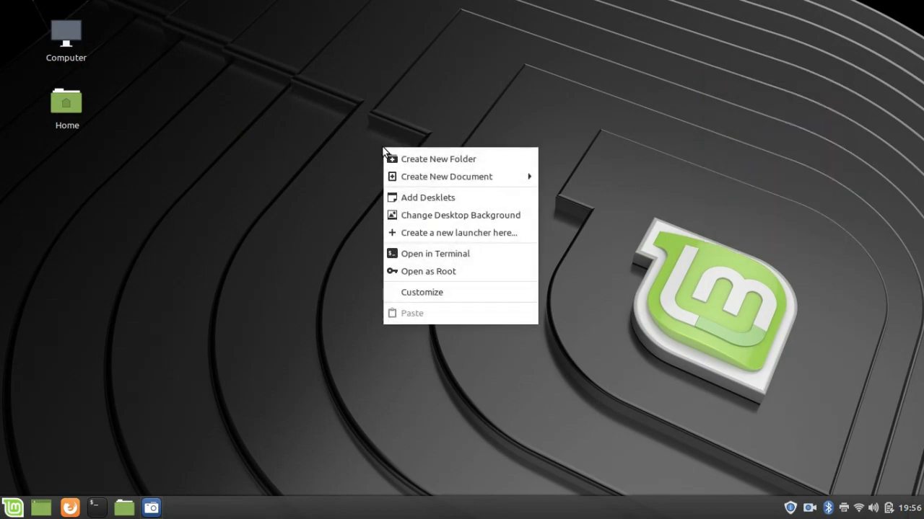
pyautogui.click(465, 215)
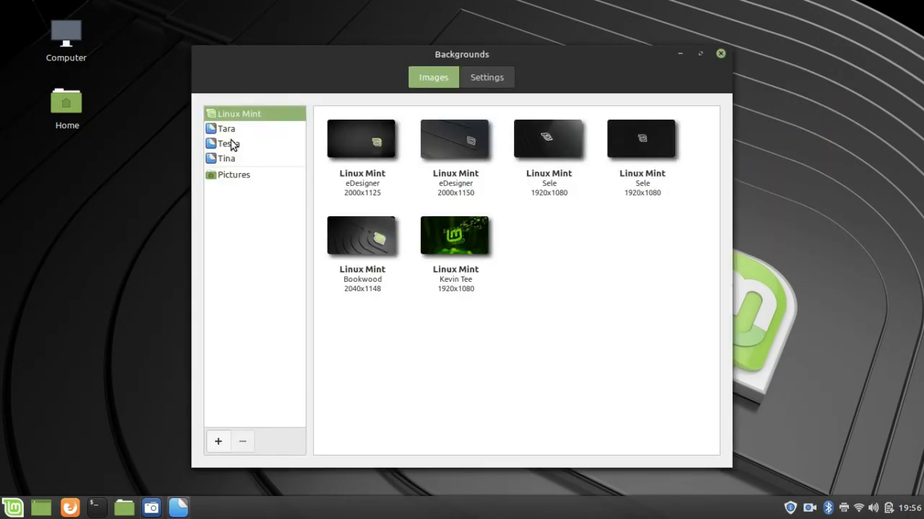
pyautogui.click(231, 142)
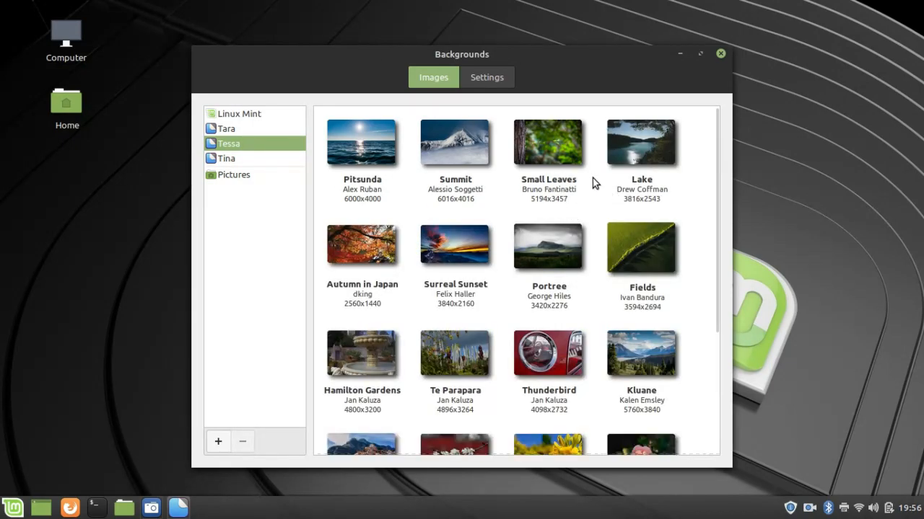
pyautogui.click(553, 266)
pyautogui.click(630, 350)
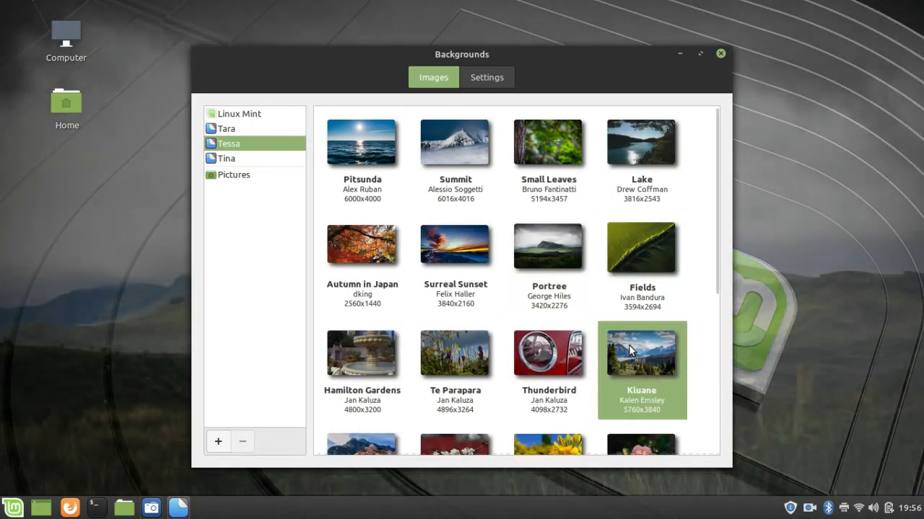
pyautogui.click(720, 54)
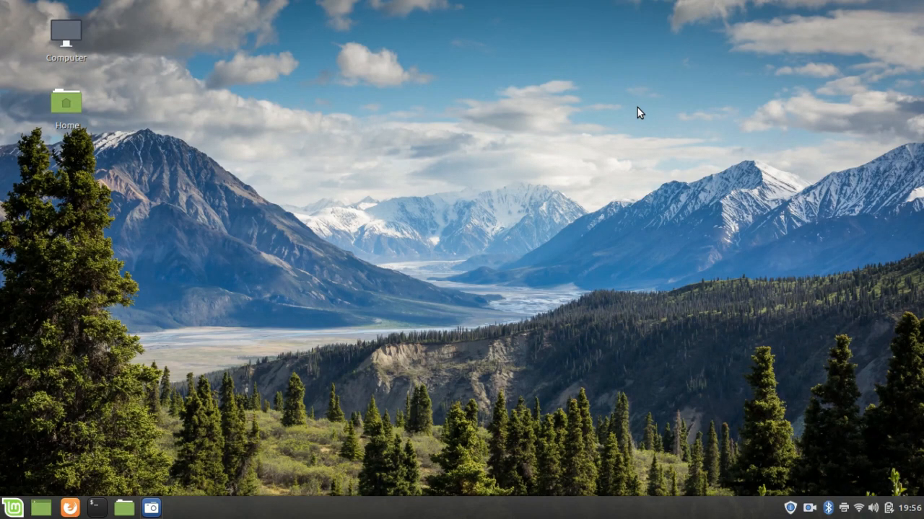